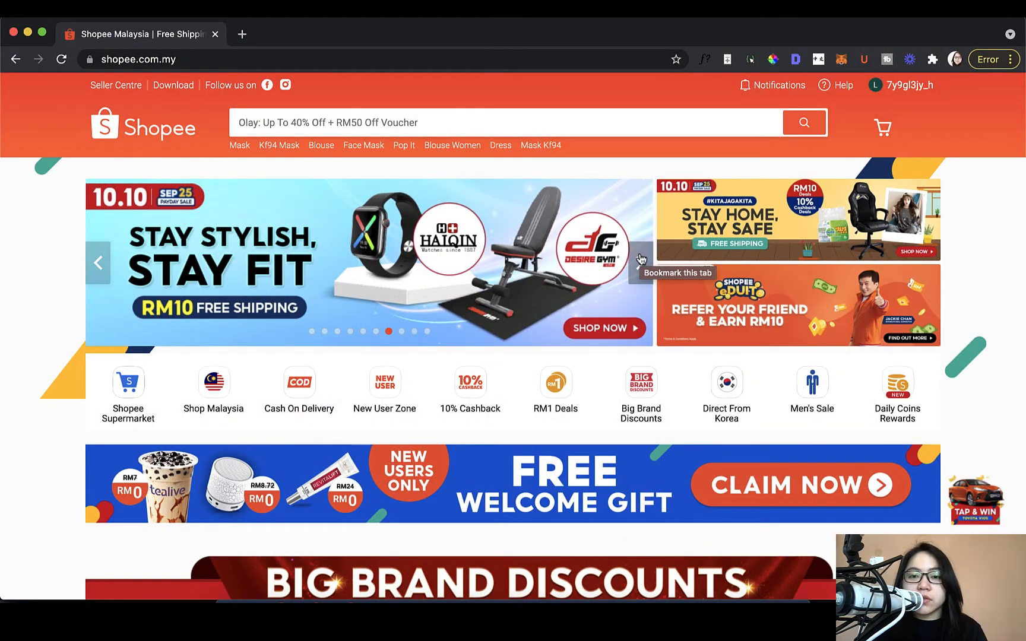
click(658, 116)
click(862, 157)
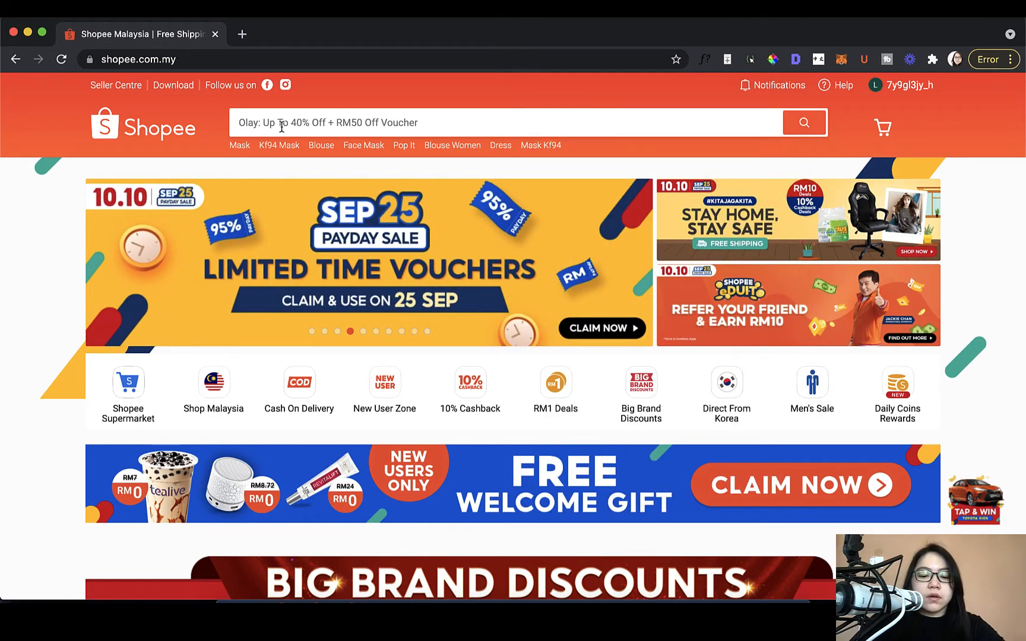
- Search the store for "kf94 mask"
click(282, 125)
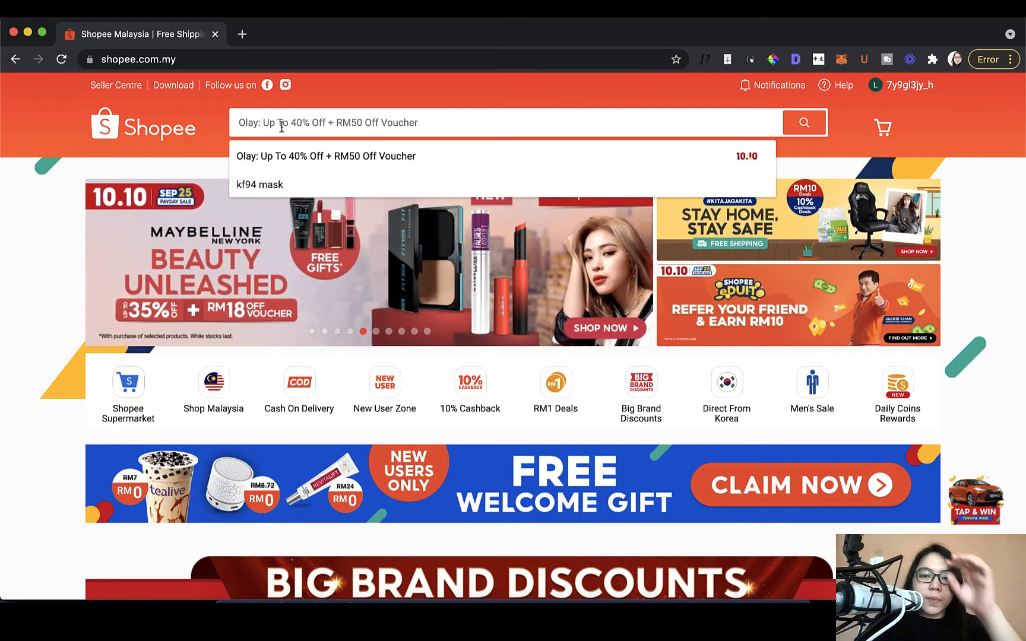
text(kf94 mask)
key(Return)
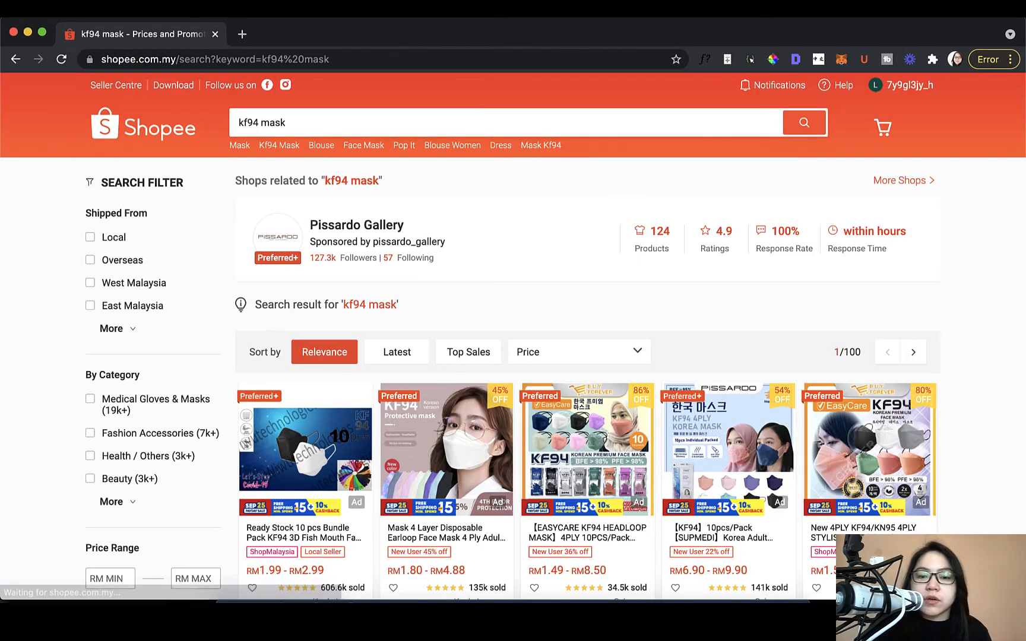
- Examine the first row of the kf94 mask search results, checking which listings carry the Ad label
scroll(791, 291, down, 2)
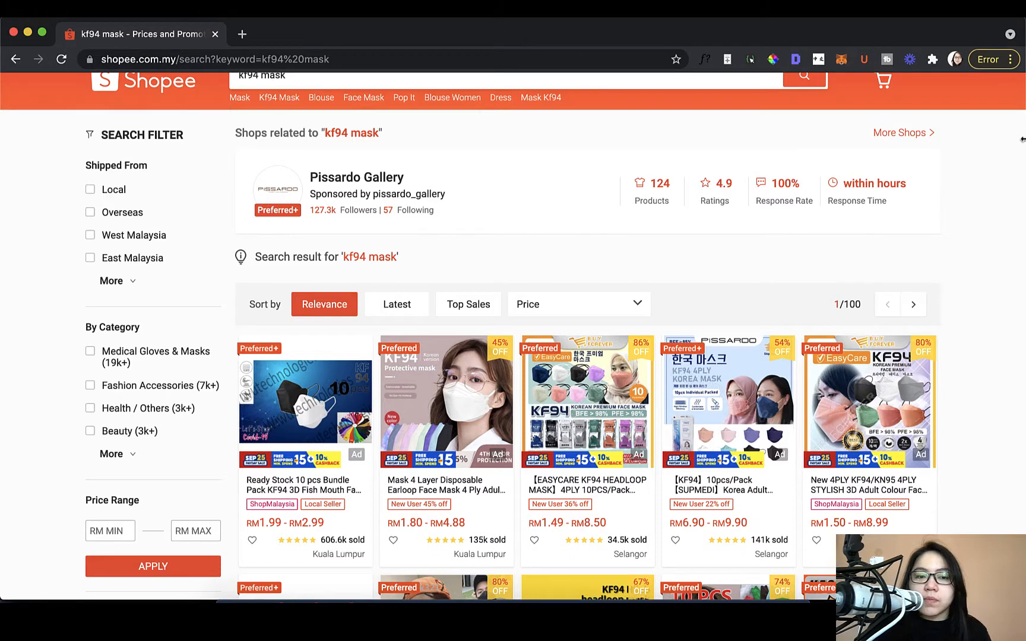
scroll(957, 268, down, 3)
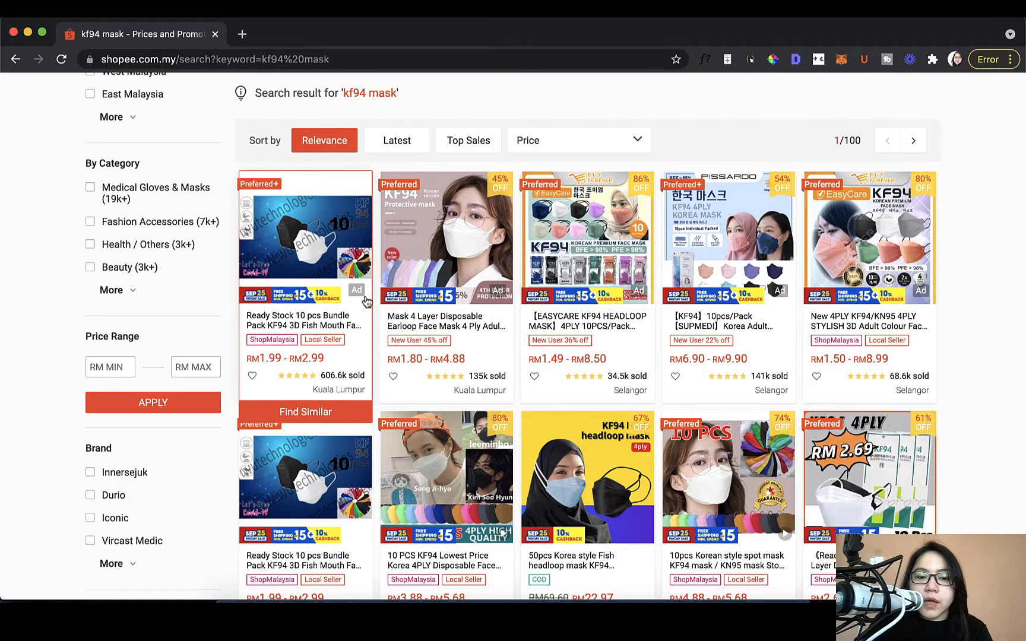
scroll(366, 302, up, 5)
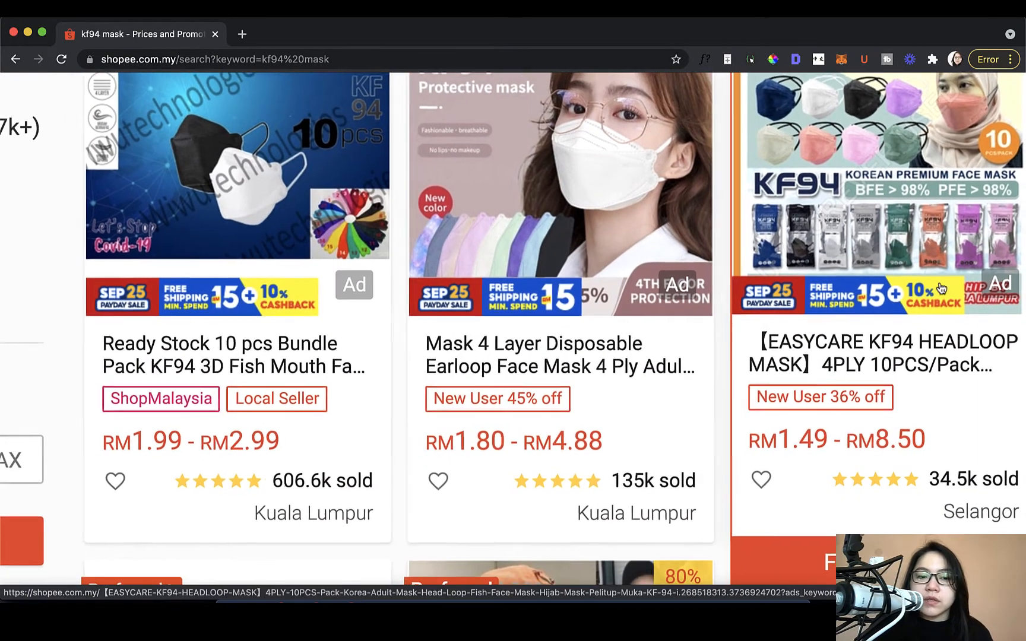
scroll(974, 291, down, 5)
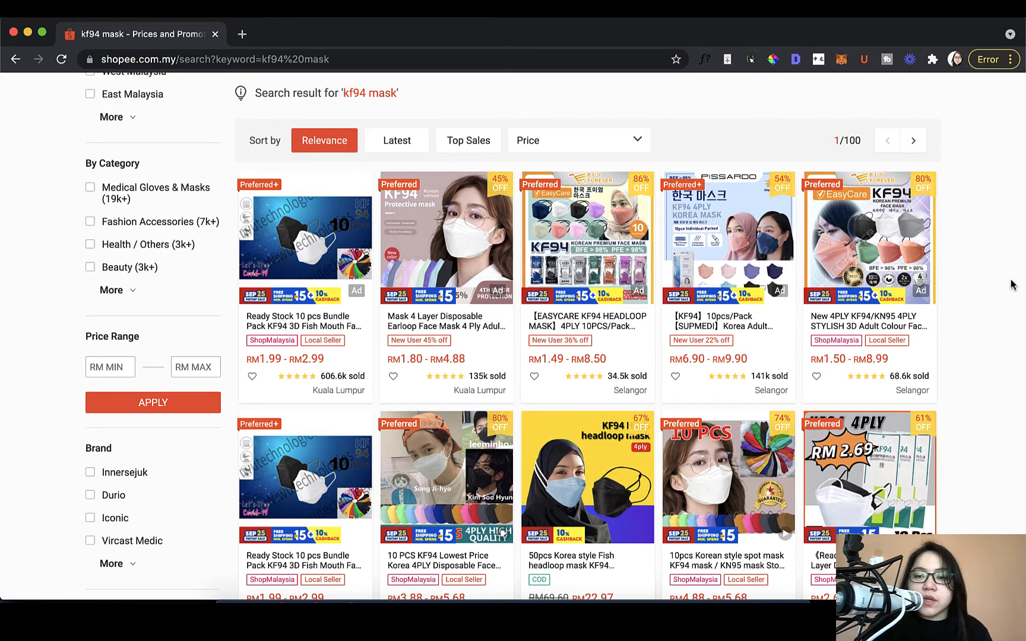
scroll(1012, 284, down, 1)
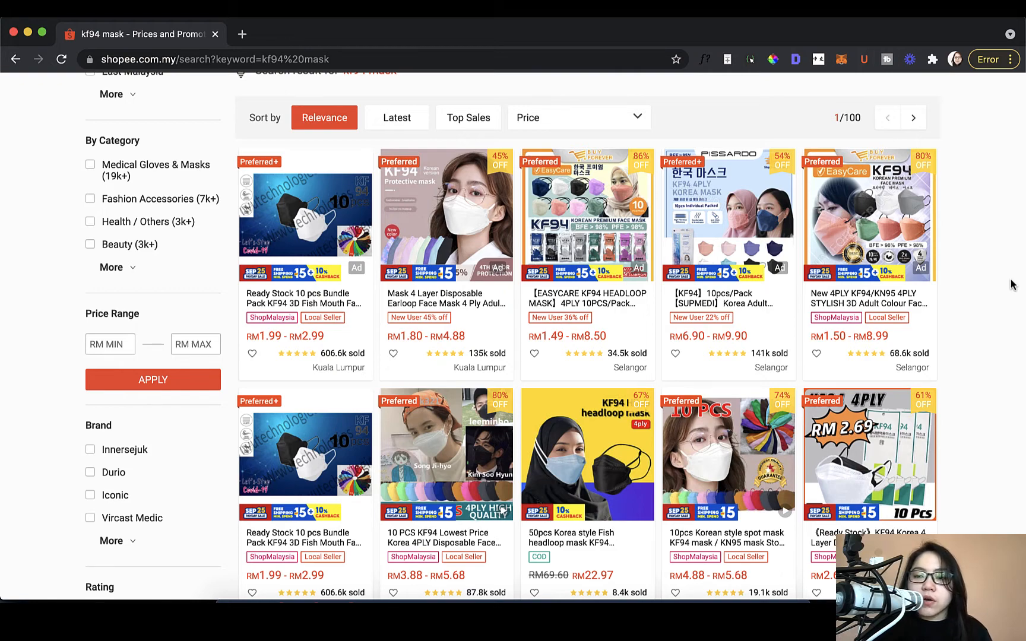
scroll(1011, 285, down, 5)
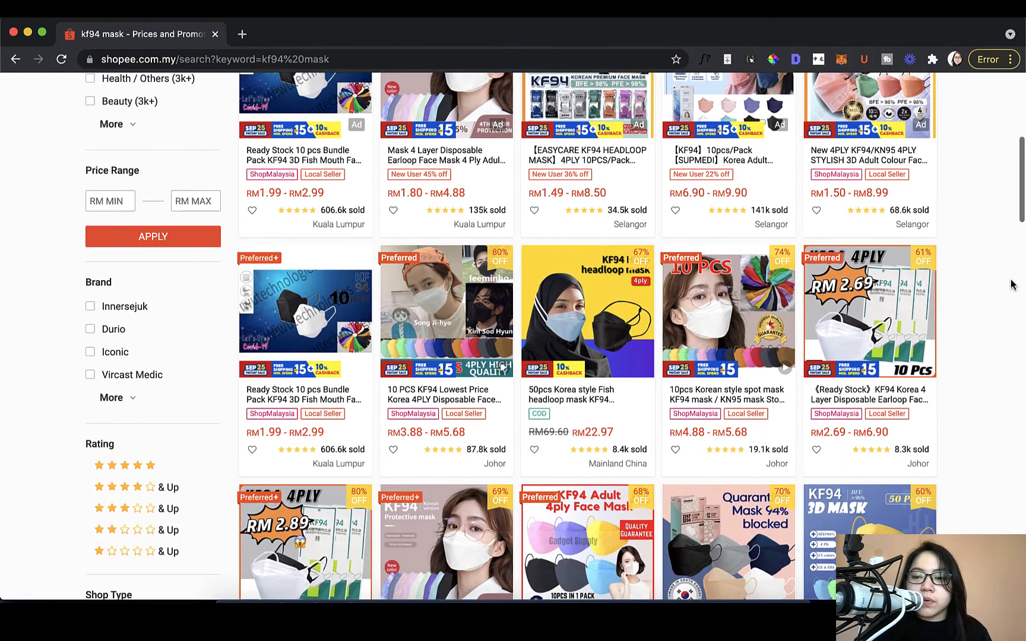
scroll(1011, 285, up, 4)
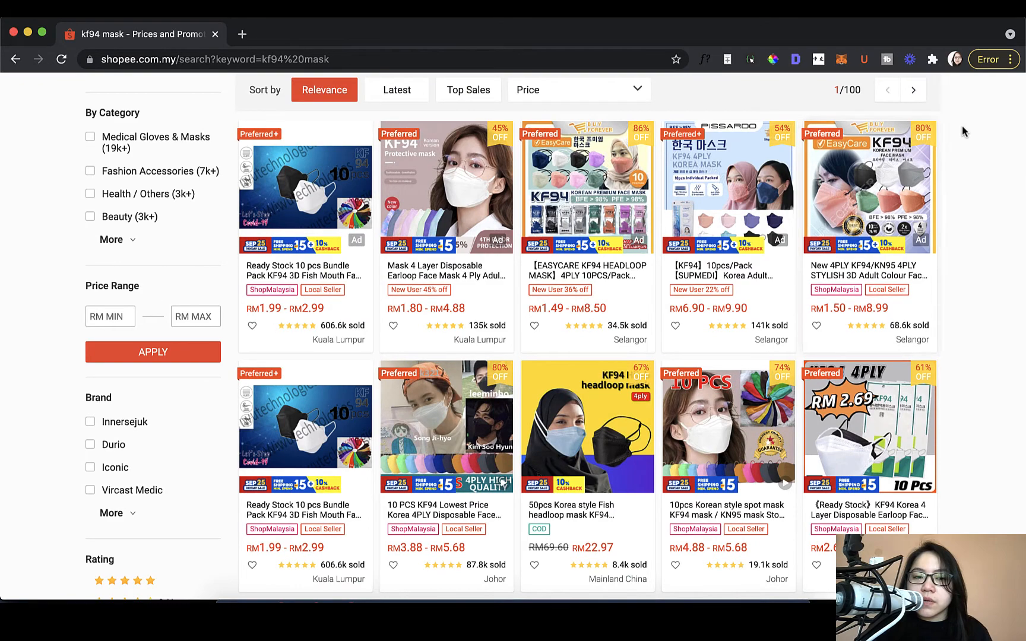
- Compare the Ad-labelled listings in the first results row with the unlabelled listings further down the page
scroll(978, 240, down, 3)
scroll(978, 239, down, 3)
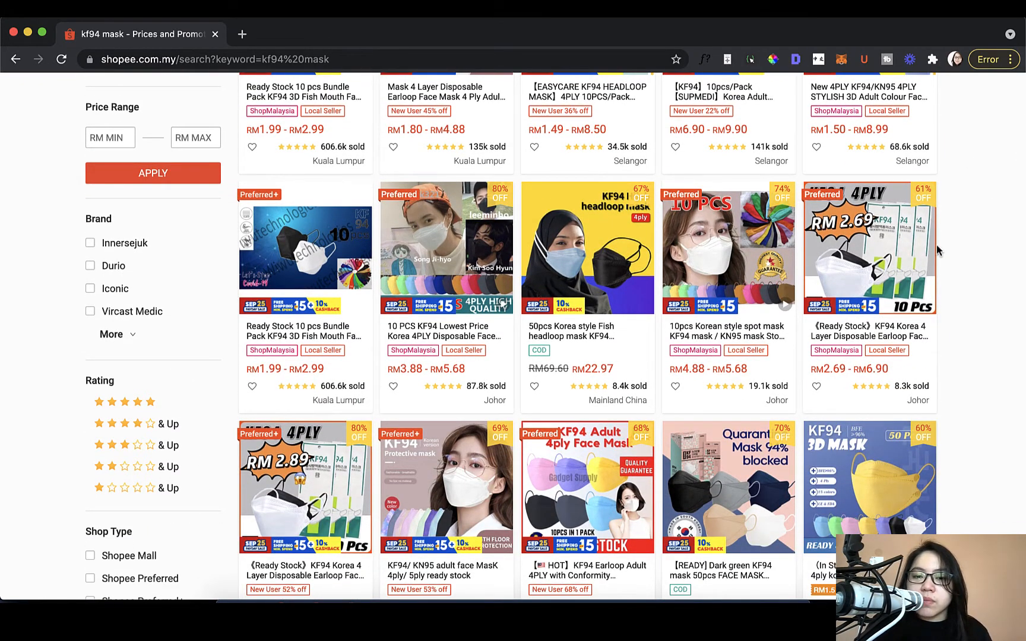
scroll(937, 249, up, 2)
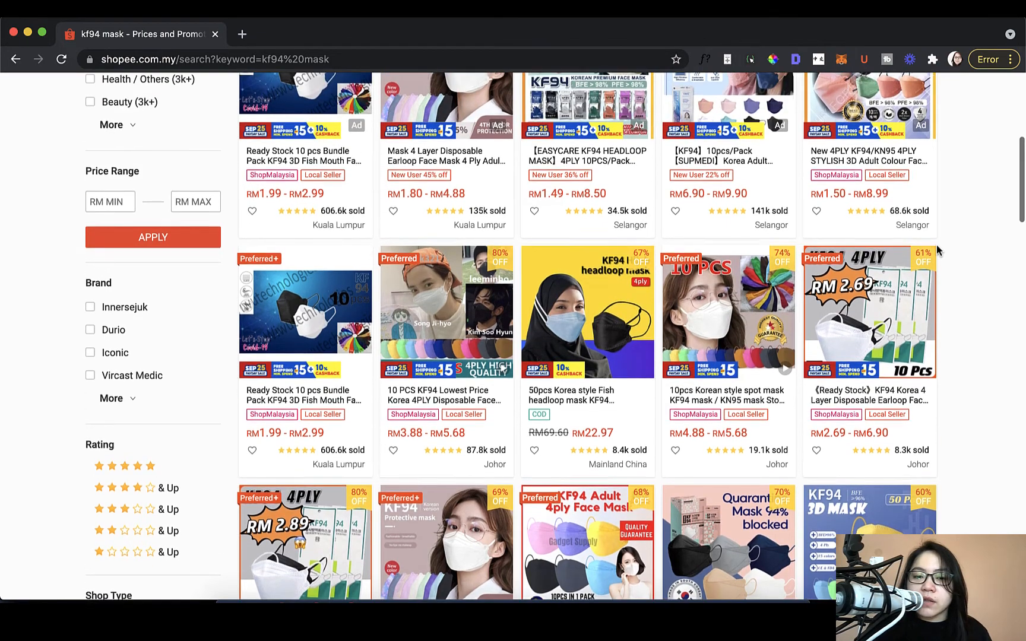
scroll(936, 249, down, 6)
scroll(936, 249, up, 3)
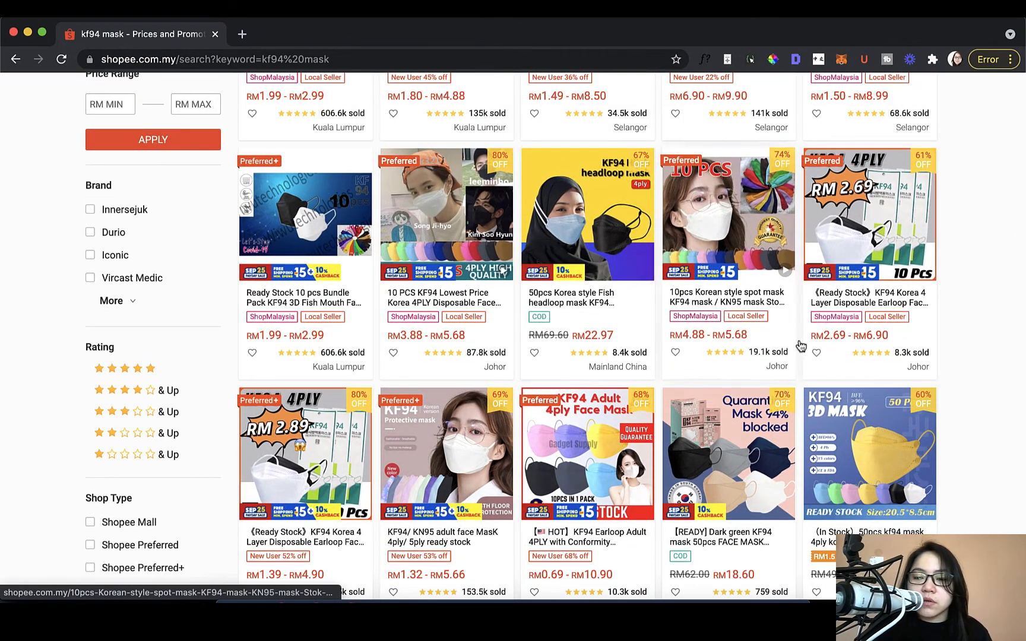
scroll(1023, 352, down, 15)
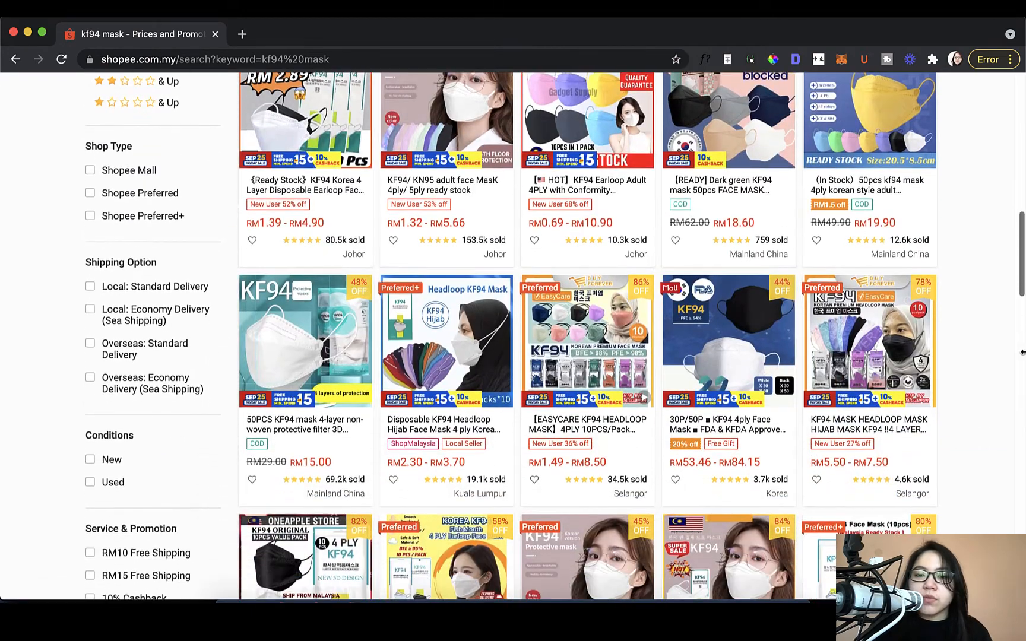
scroll(1022, 352, up, 15)
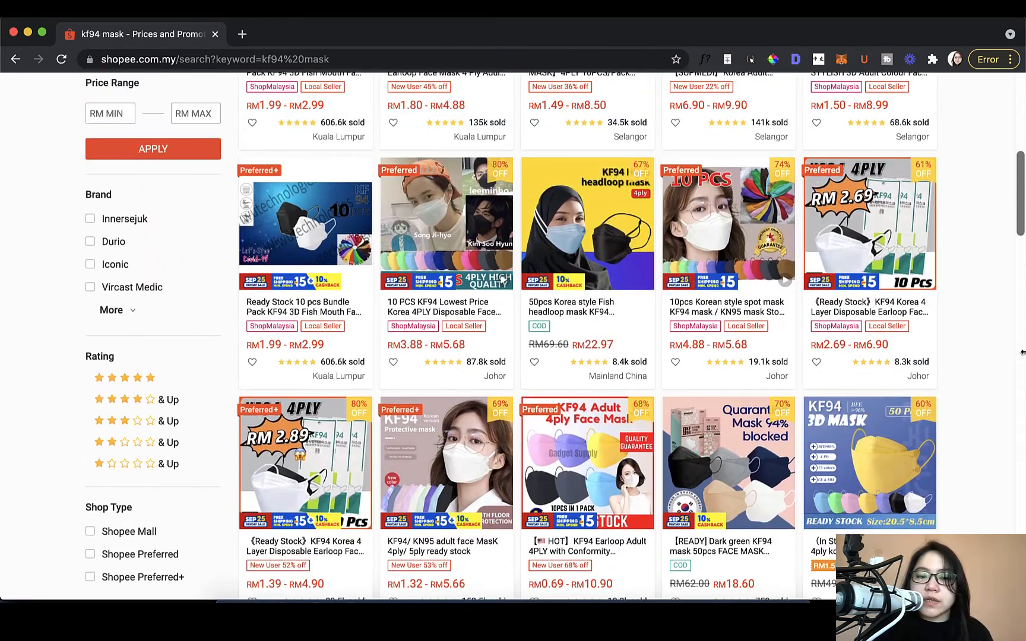
scroll(1022, 352, up, 3)
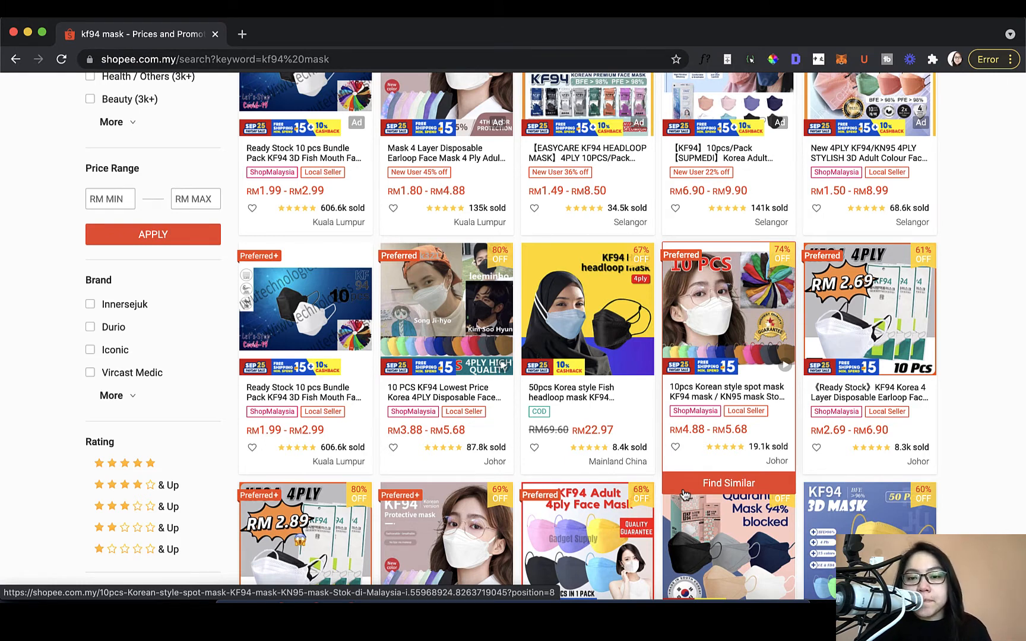
scroll(684, 495, up, 3)
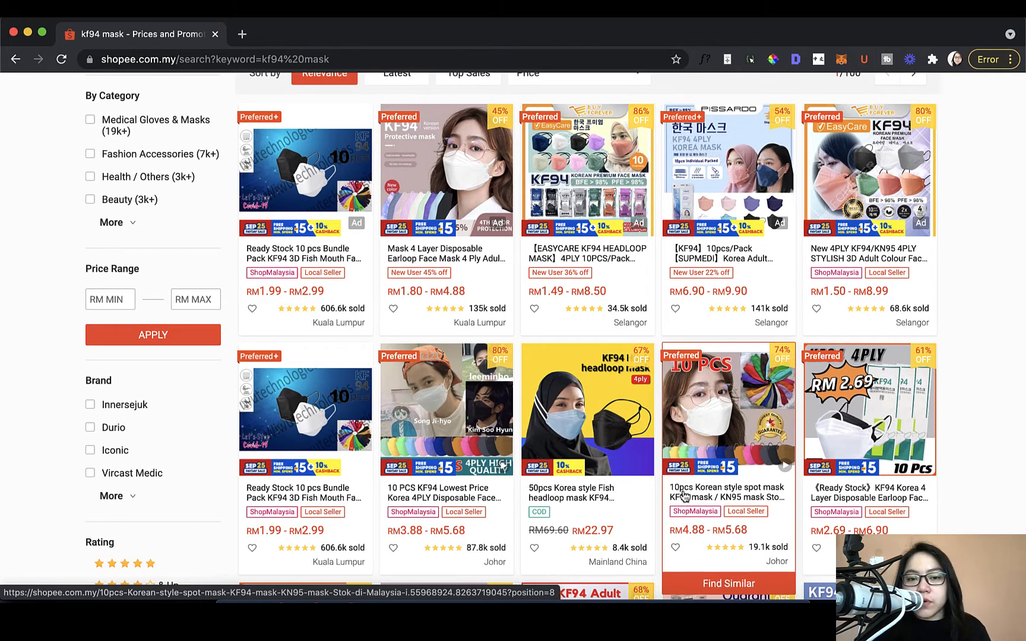
scroll(684, 494, up, 1)
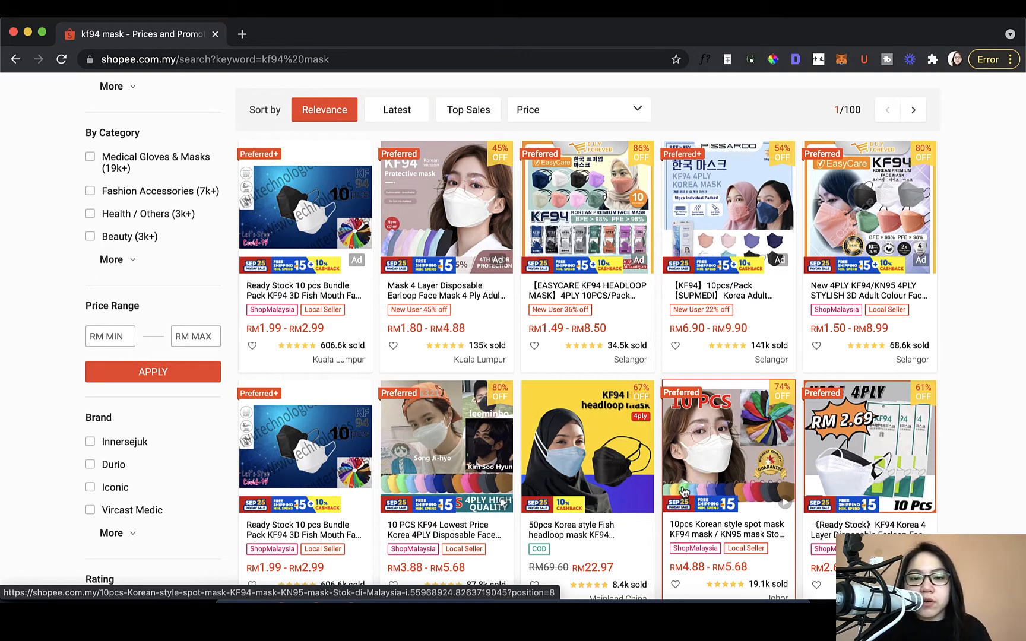
scroll(764, 488, down, 10)
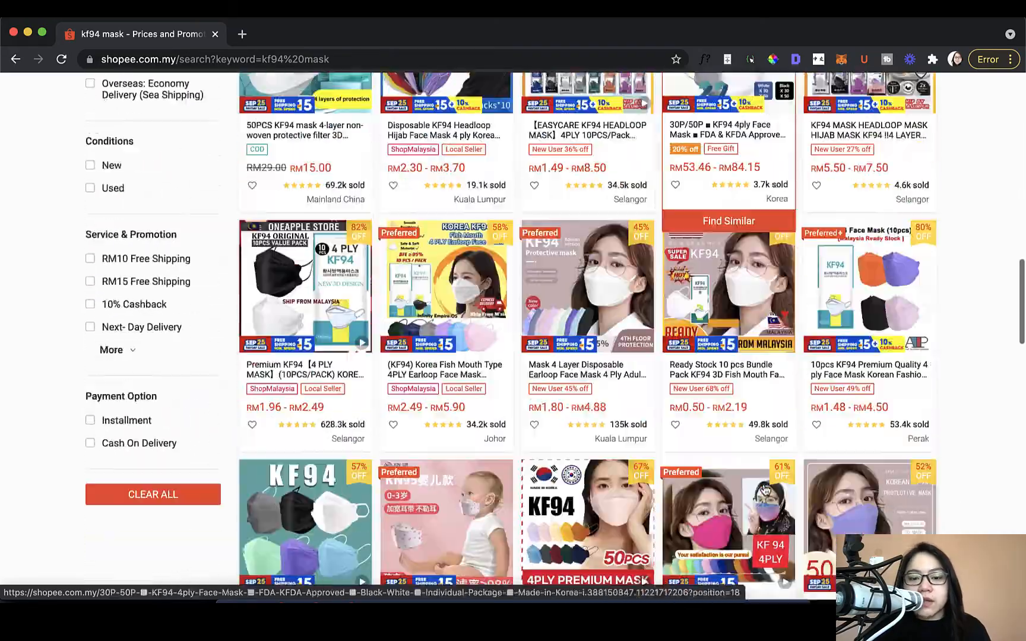
scroll(763, 483, up, 15)
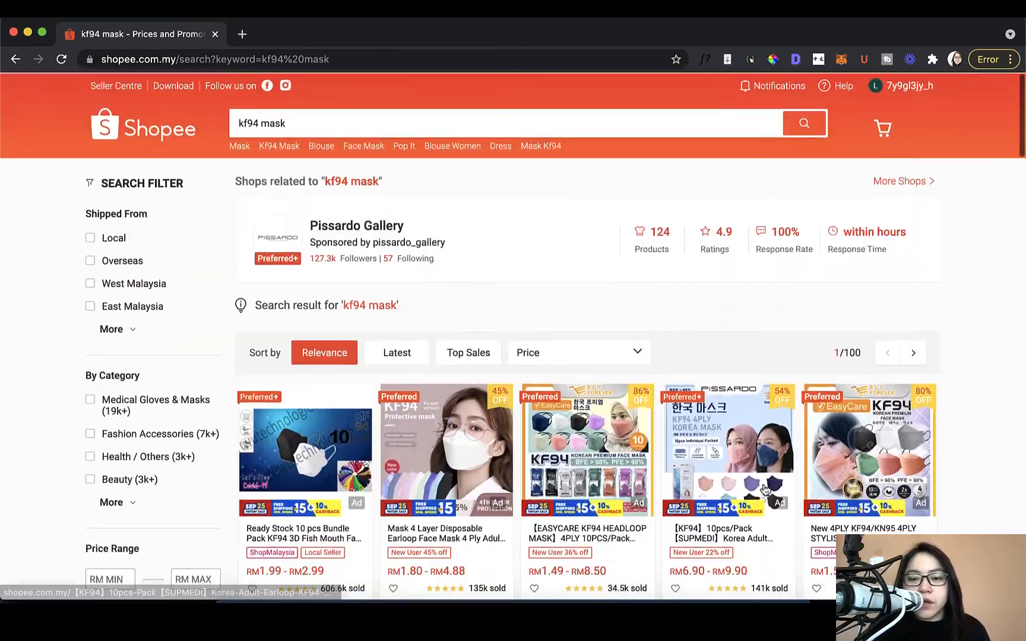
scroll(764, 488, down, 3)
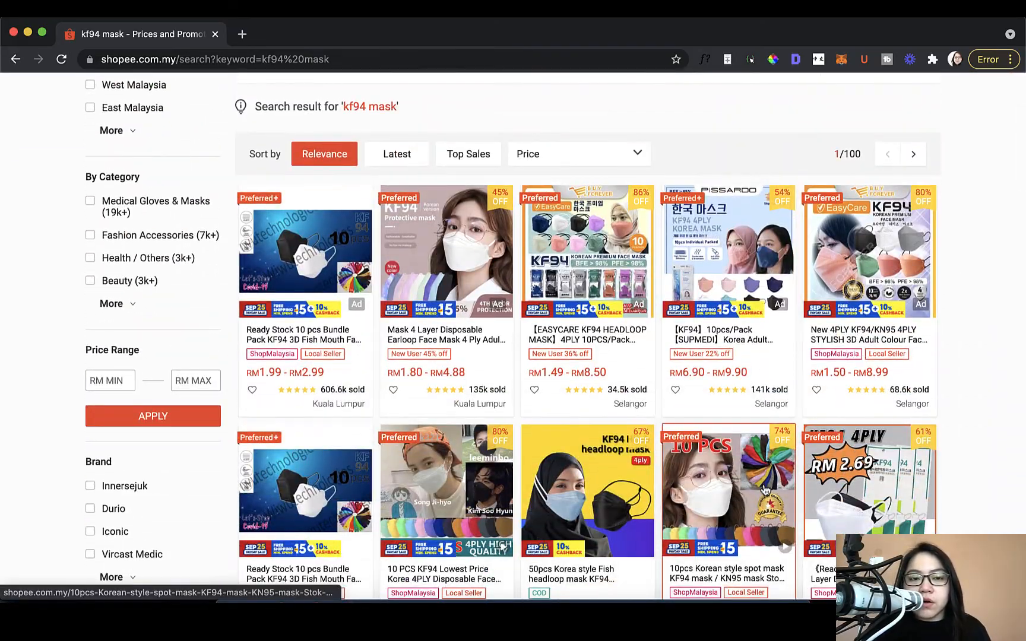
scroll(766, 489, down, 3)
scroll(594, 356, up, 1)
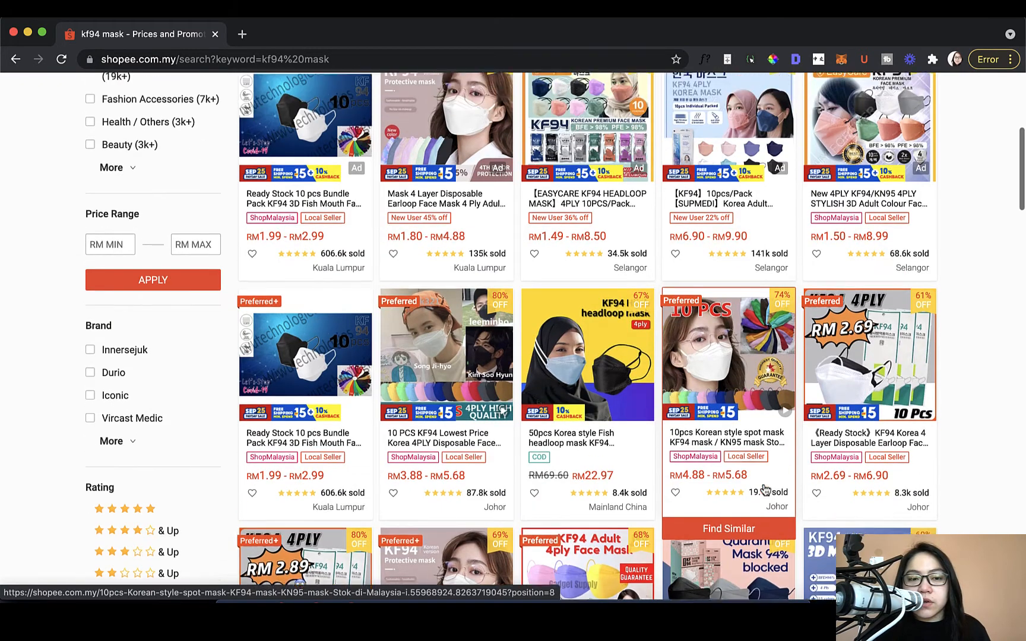
- Open the first Ad-labelled listing, the 10 pcs KF94 3D Fish Mouth mask bundle, and go to its related product sections
click(305, 168)
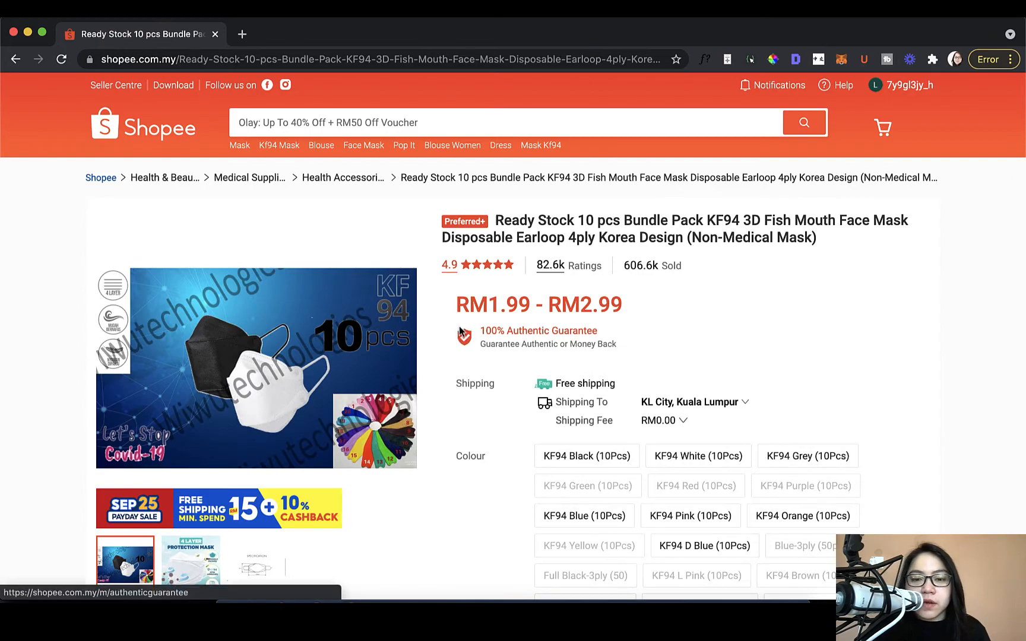
scroll(446, 329, down, 8)
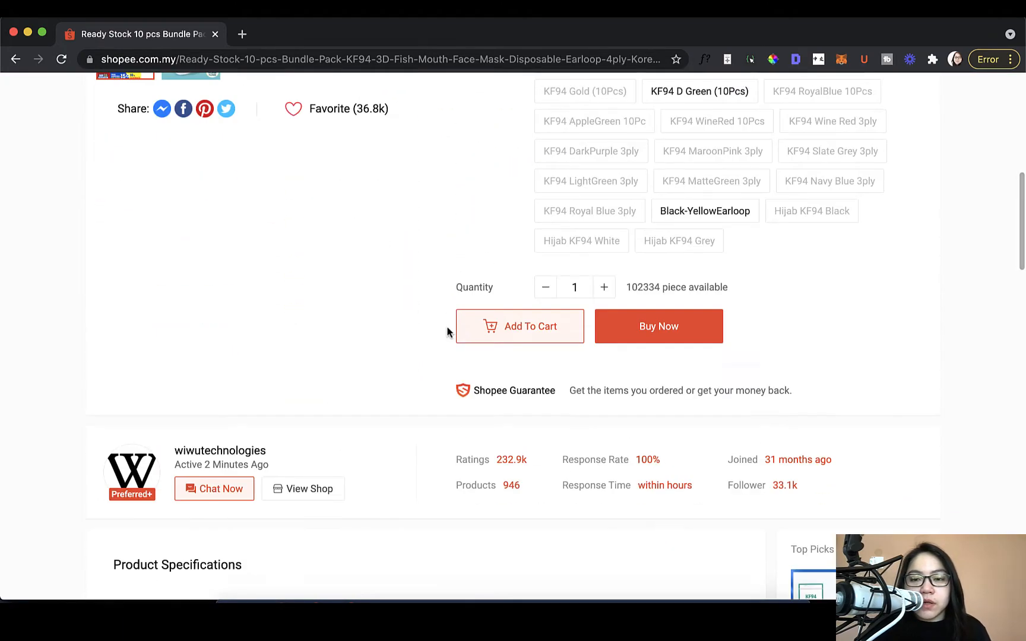
scroll(447, 327, up, 4)
scroll(447, 326, down, 18)
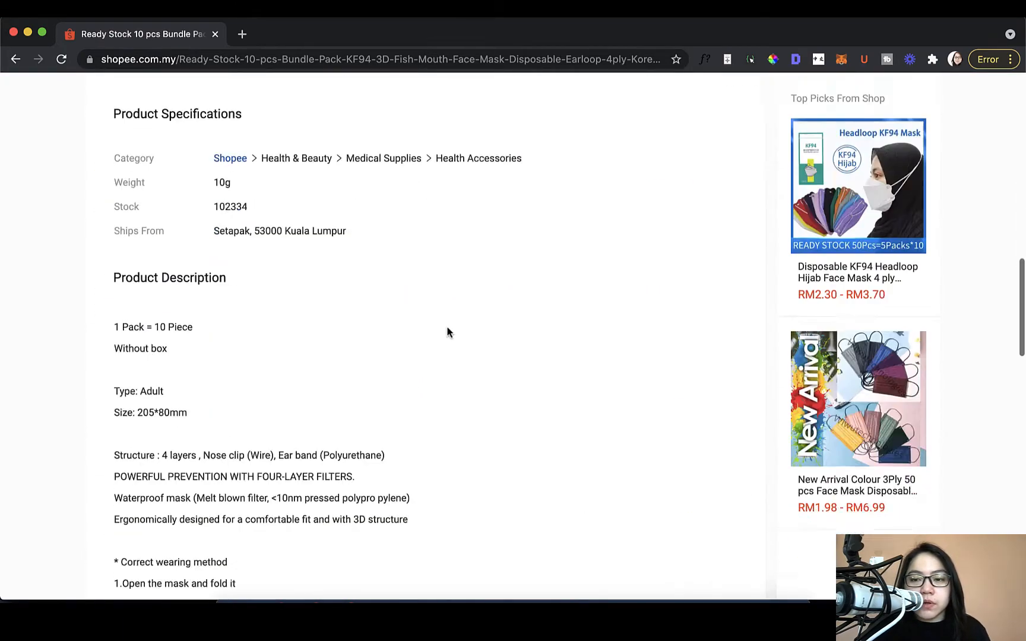
scroll(447, 326, up, 7)
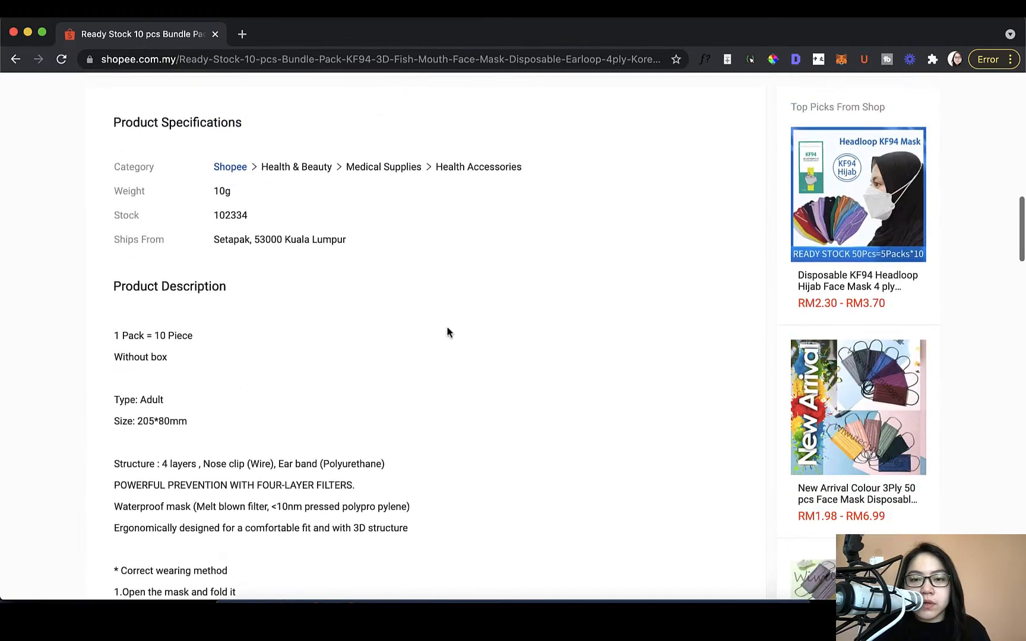
scroll(447, 325, down, 20)
scroll(448, 331, down, 15)
scroll(447, 332, up, 9)
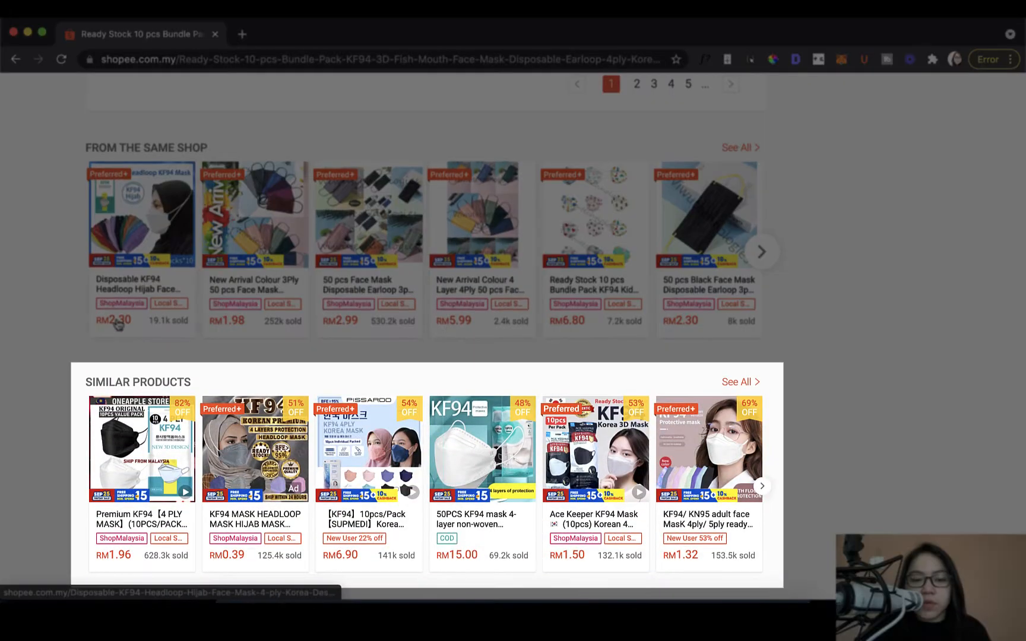
- Examine the Similar Products and You May Also Like sections of the product page for listings labelled Ad
scroll(89, 326, down, 3)
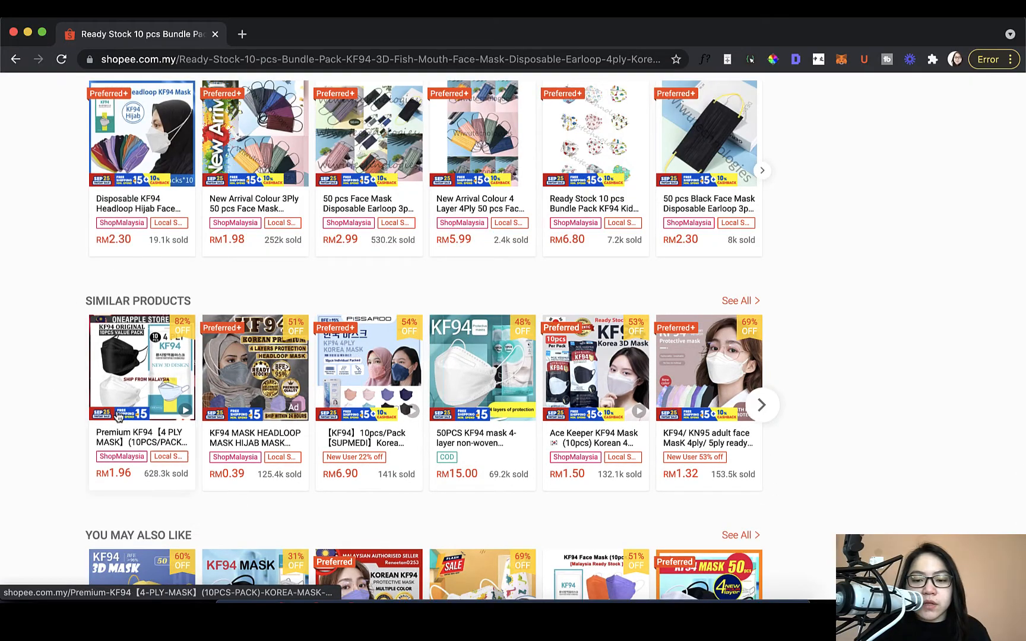
scroll(222, 265, down, 5)
scroll(222, 265, down, 1)
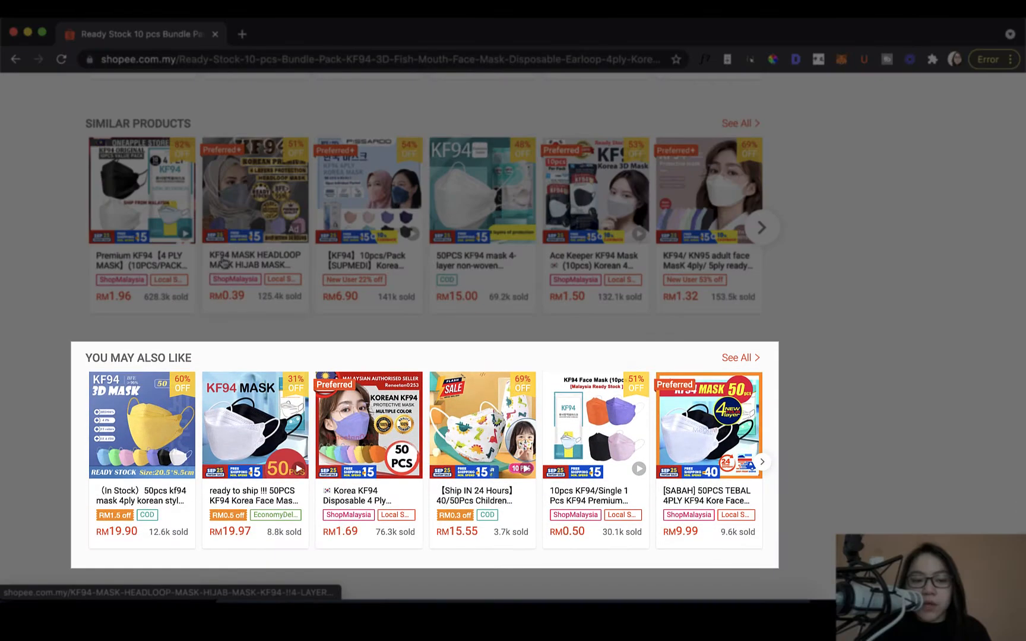
scroll(223, 261, down, 1)
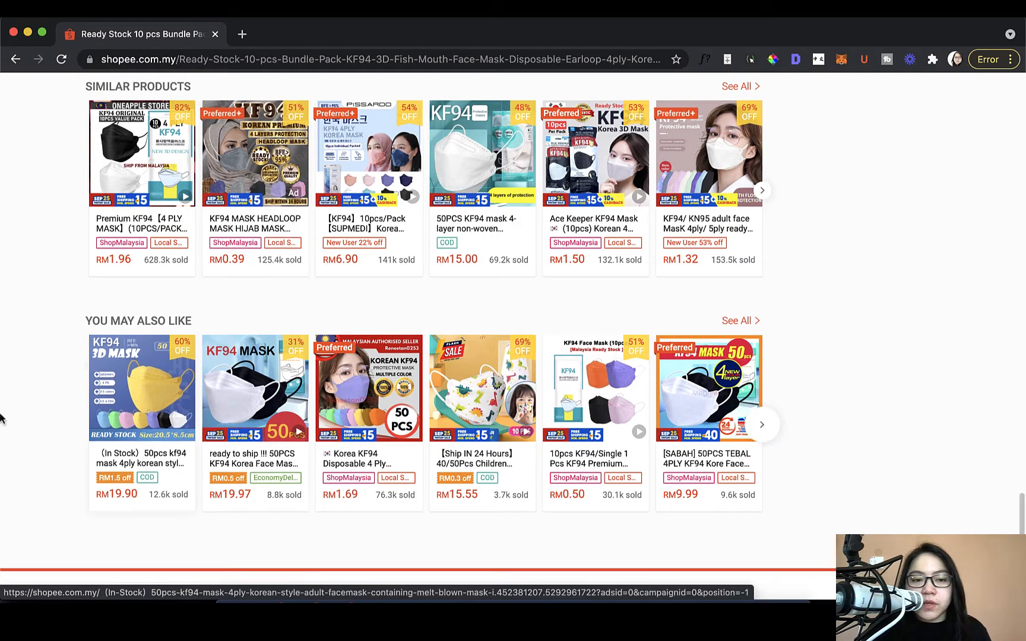
scroll(297, 237, up, 1)
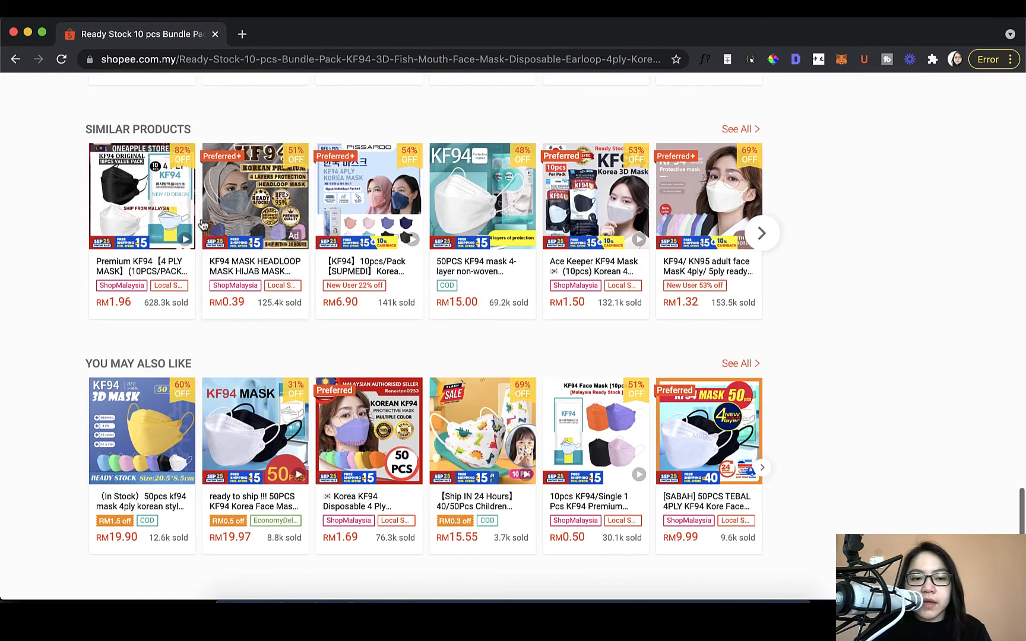
scroll(311, 236, up, 5)
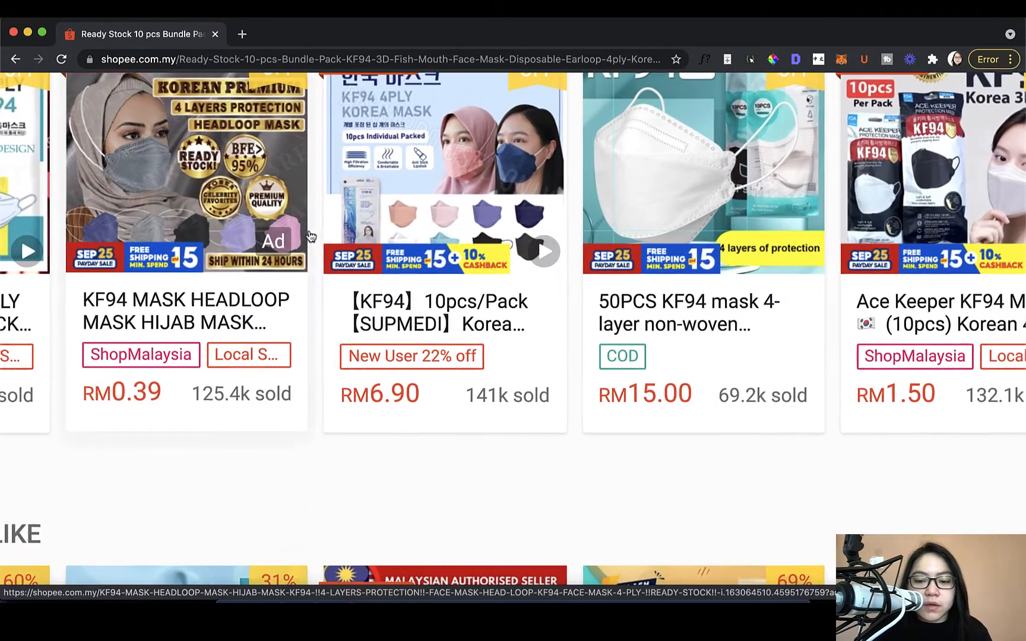
scroll(311, 237, down, 5)
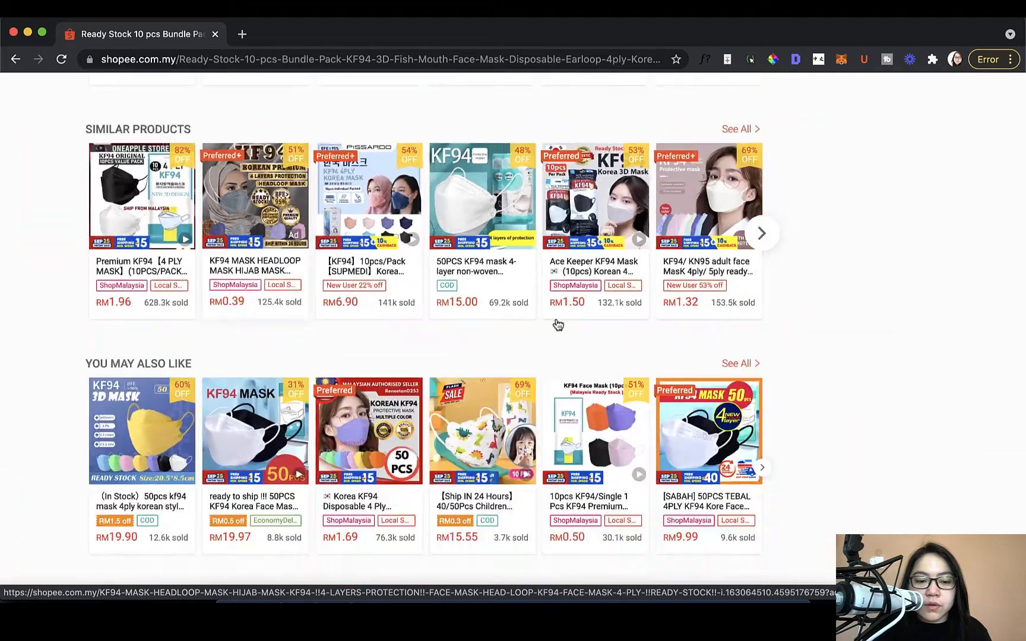
- Show the next set of products under You May Also Like and check them for Ad labels
click(763, 469)
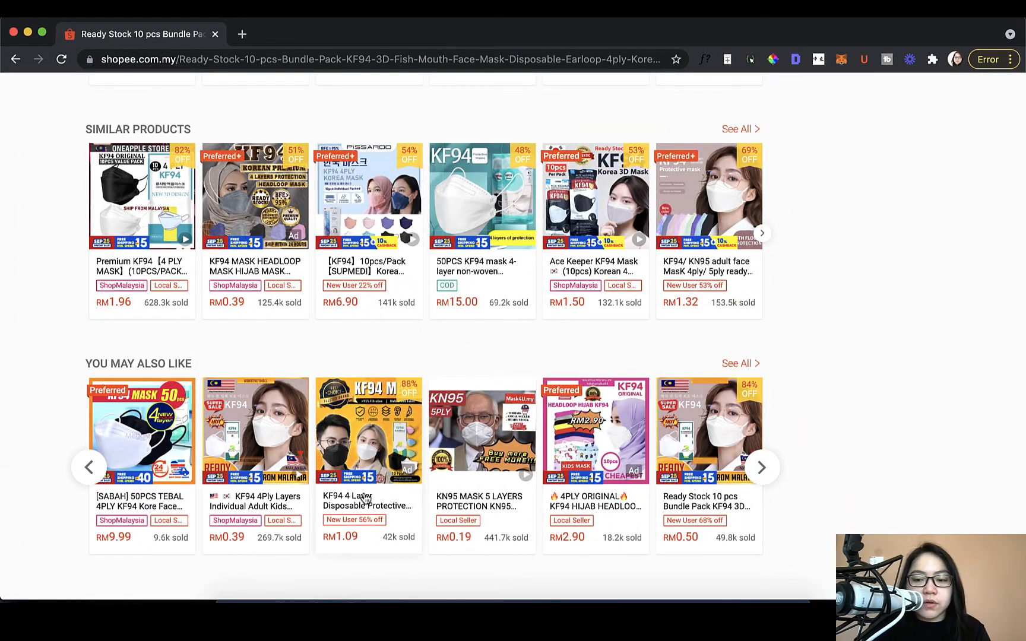
scroll(458, 481, up, 5)
scroll(458, 481, down, 5)
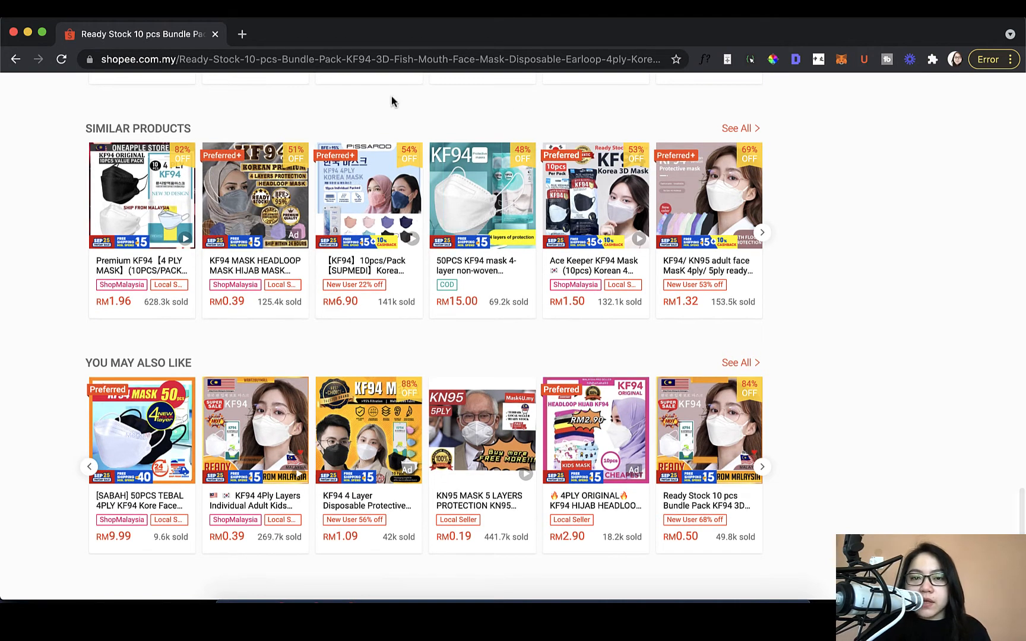
- Look through the product page from its title and colour options past specifications and ratings to the related product sections
scroll(47, 175, down, 1)
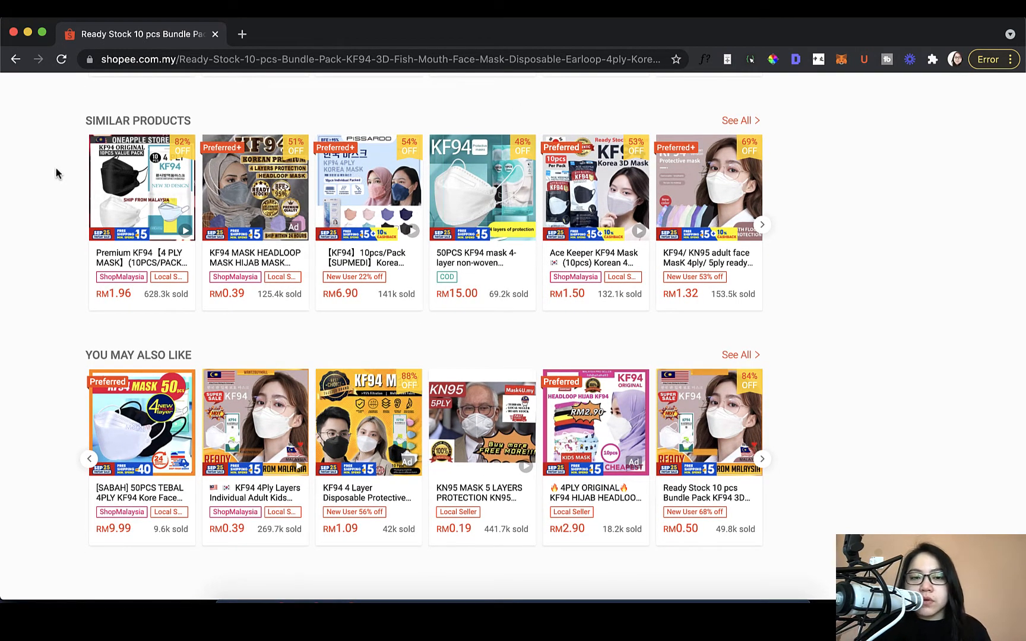
scroll(56, 173, up, 1)
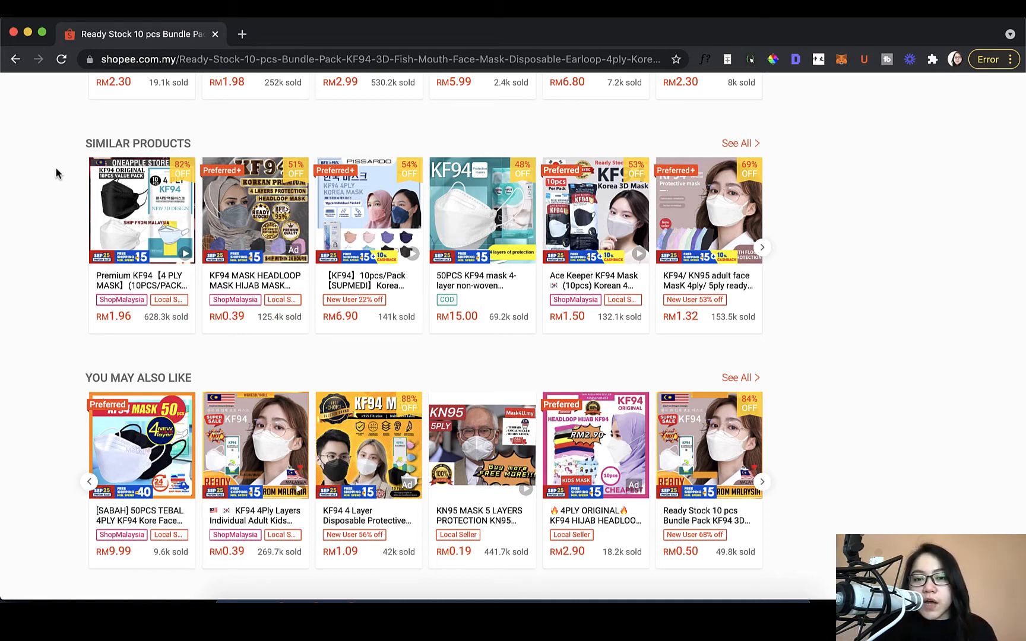
scroll(56, 173, up, 20)
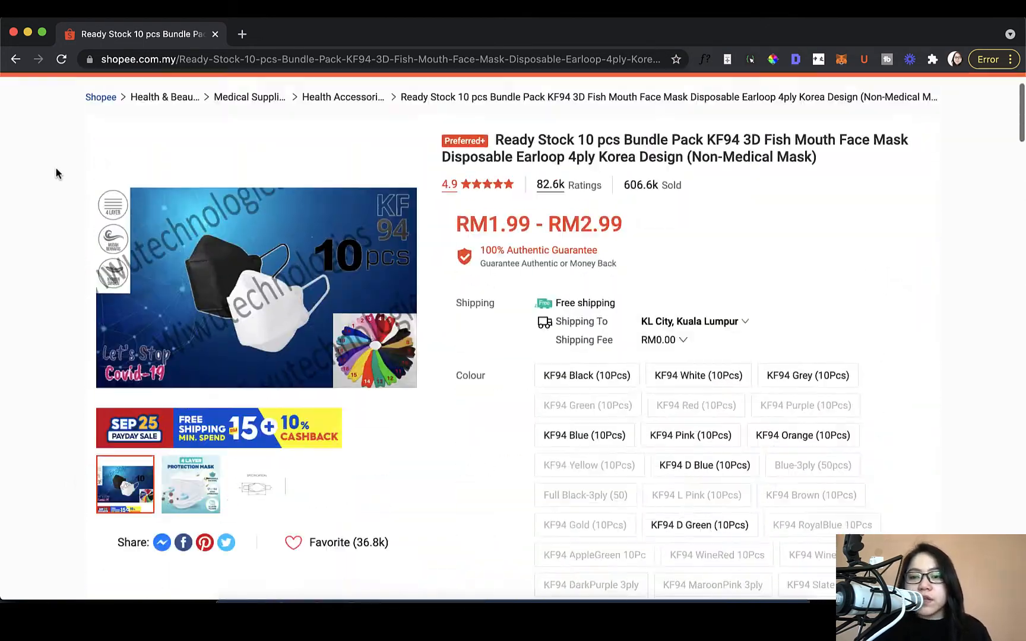
scroll(551, 227, down, 7)
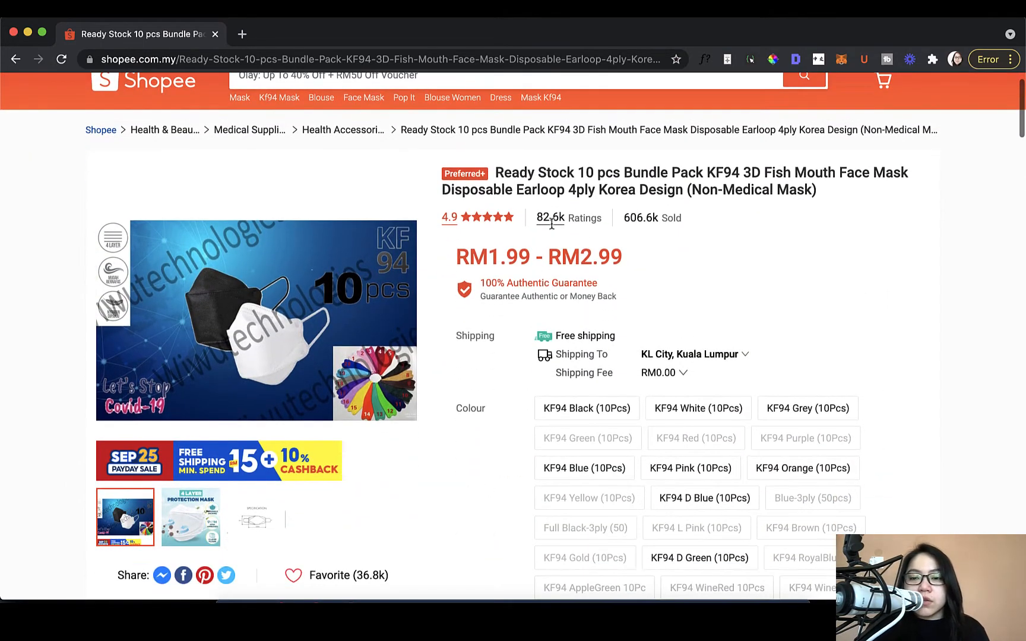
scroll(552, 229, down, 15)
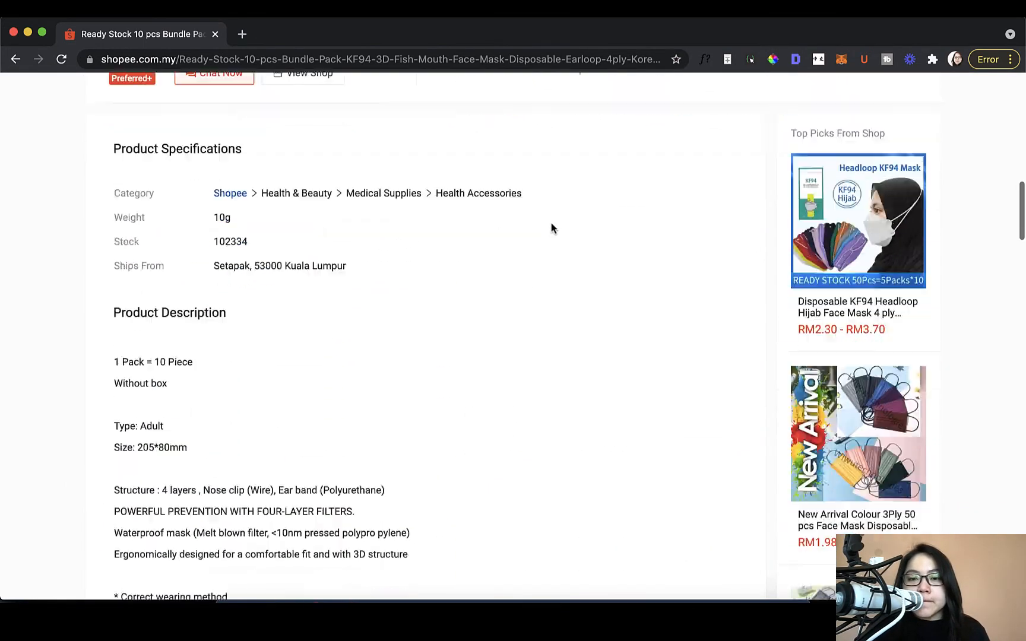
scroll(550, 224, up, 8)
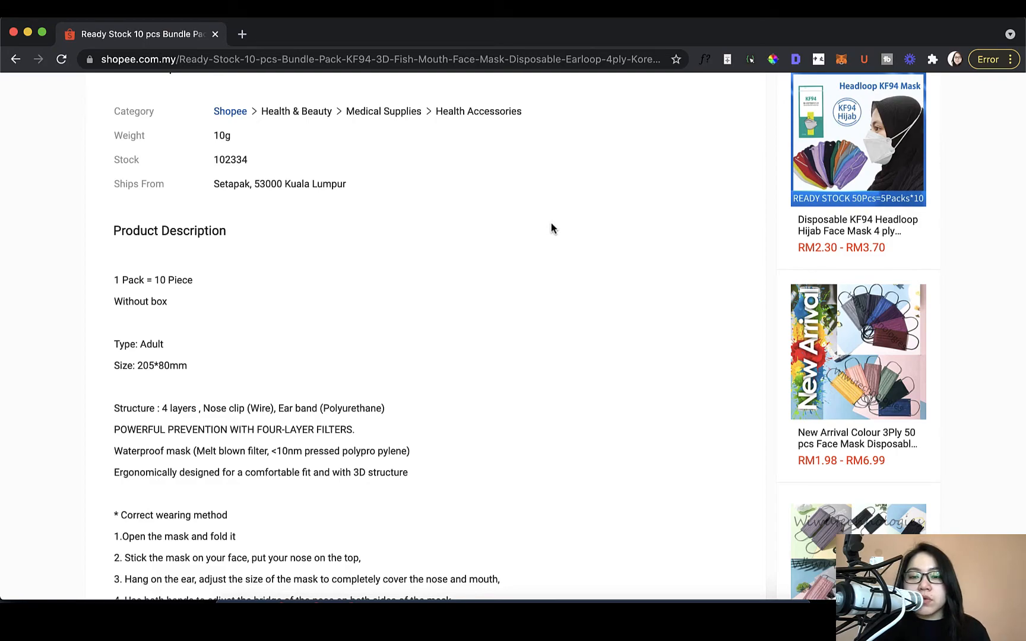
scroll(551, 222, down, 15)
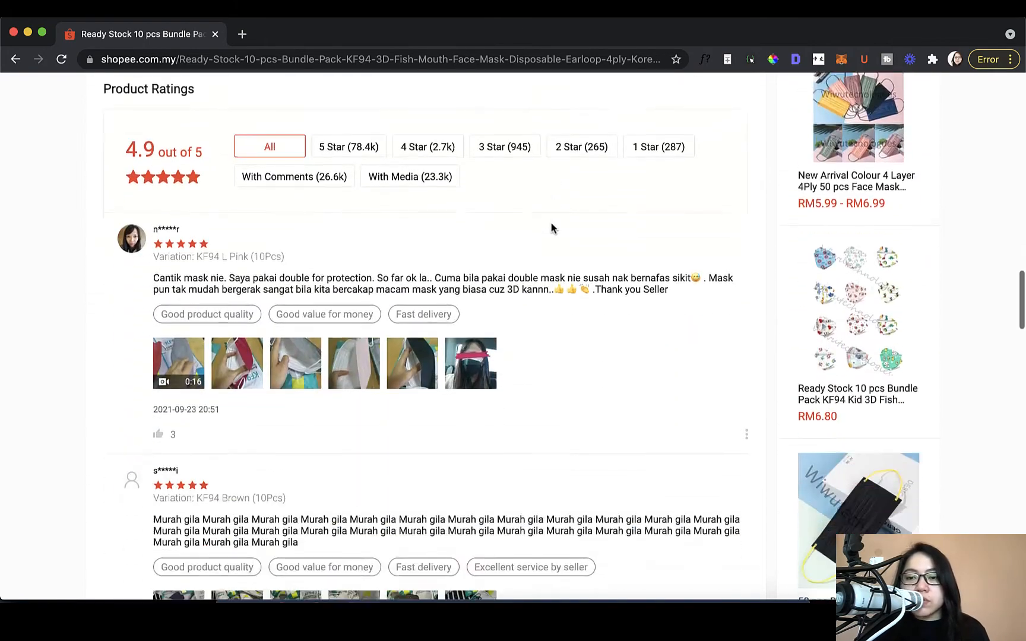
scroll(551, 223, down, 10)
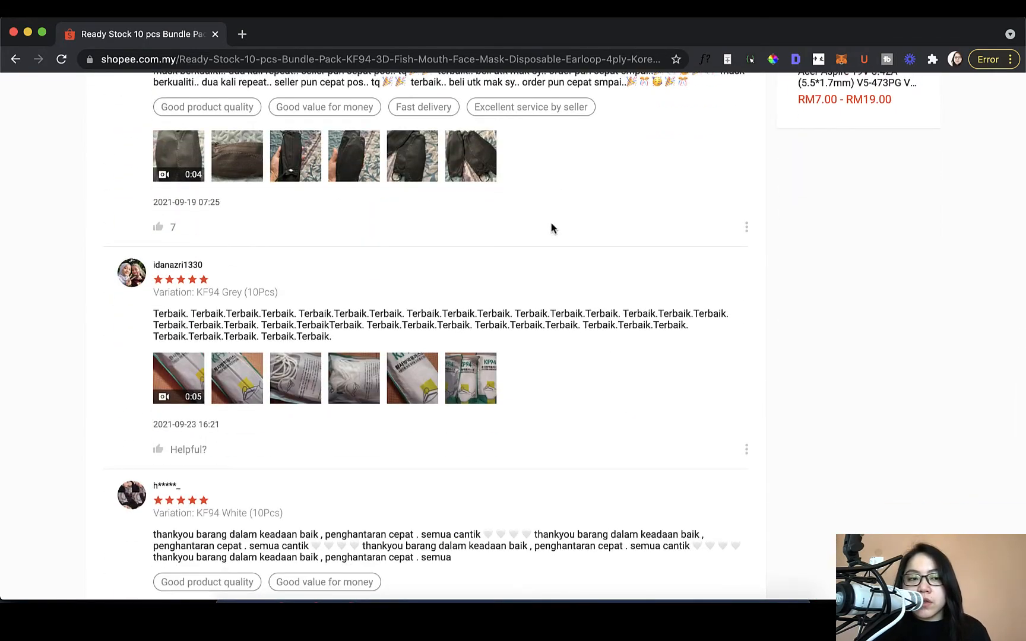
scroll(550, 223, down, 10)
scroll(550, 229, up, 4)
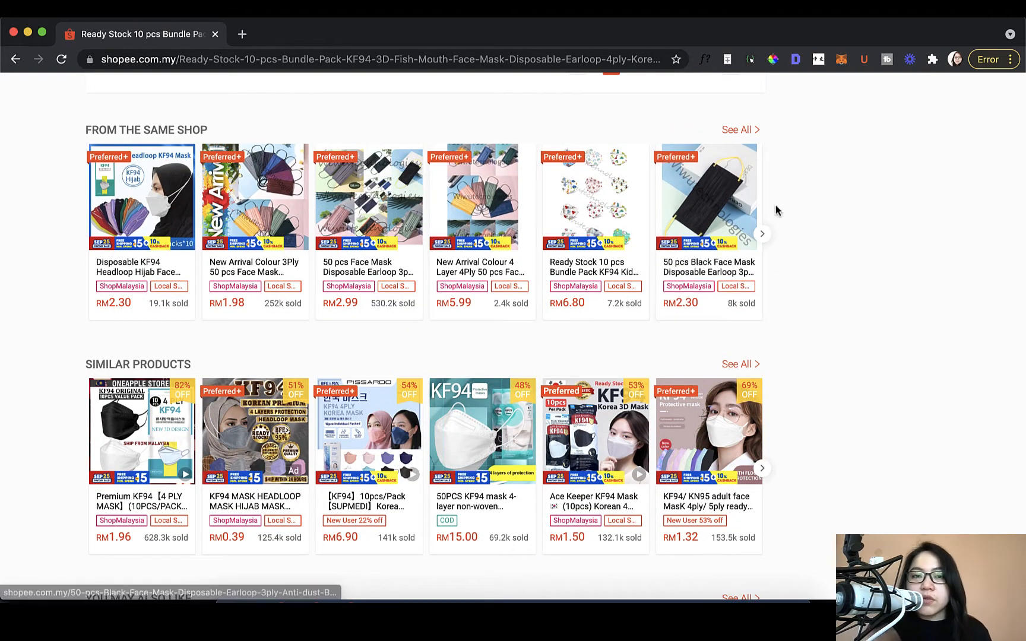
- Compare the From the Same Shop, Similar Products and You May Also Like sections for listings labelled Ad
scroll(698, 341, down, 1)
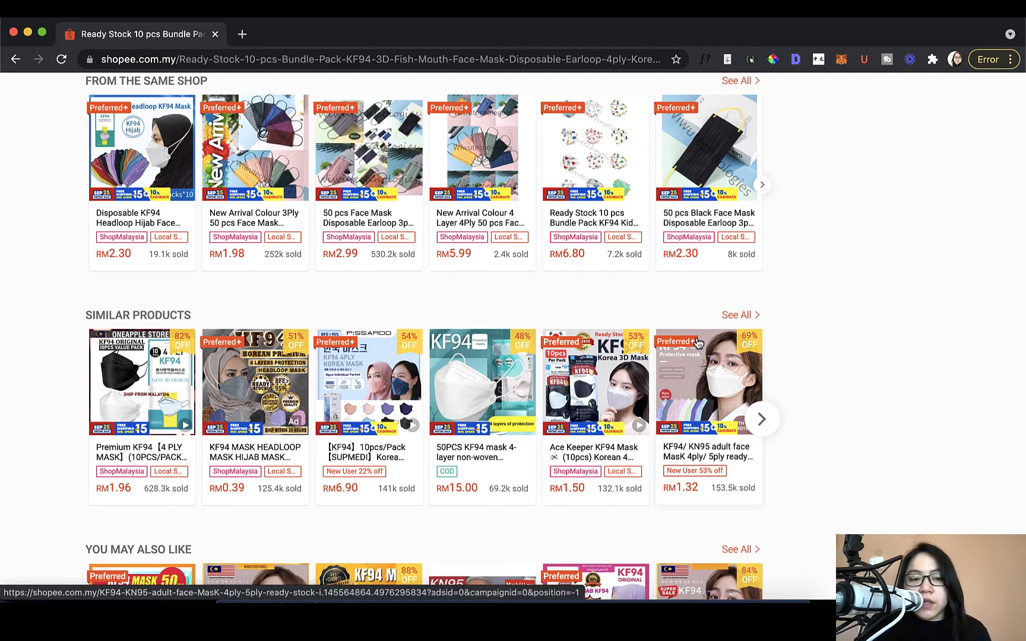
scroll(256, 380, down, 2)
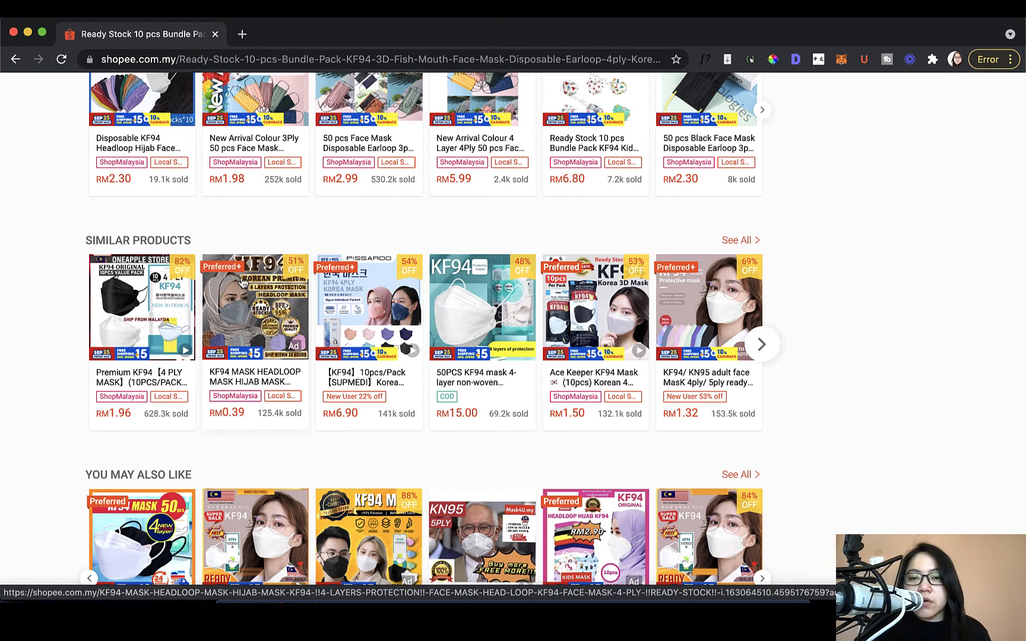
scroll(852, 286, up, 1)
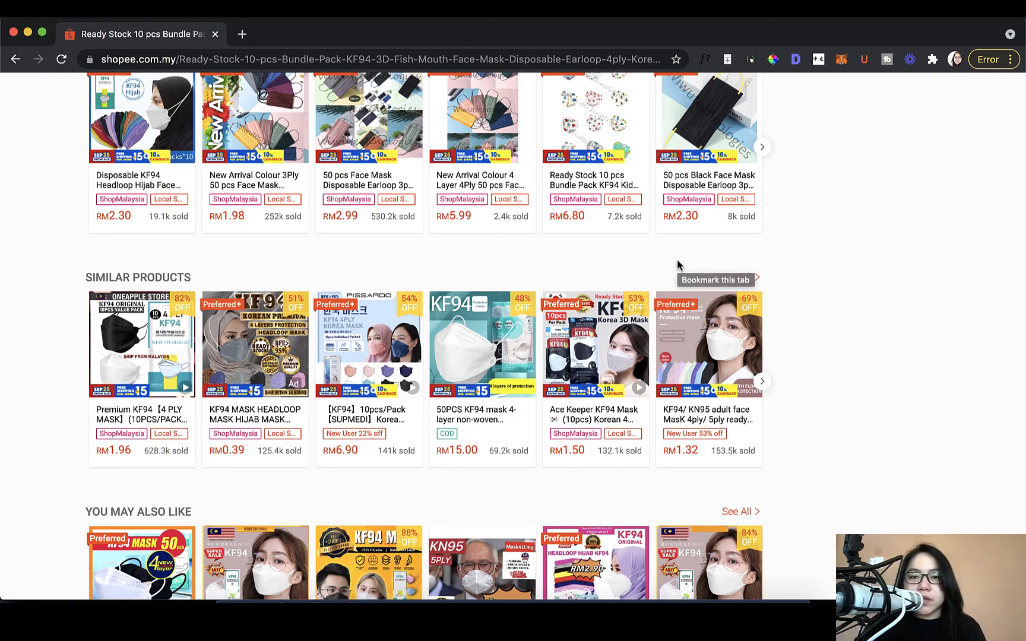
- Go to the Shopee Seller Centre and open its Shopee Ads page
scroll(769, 245, up, 15)
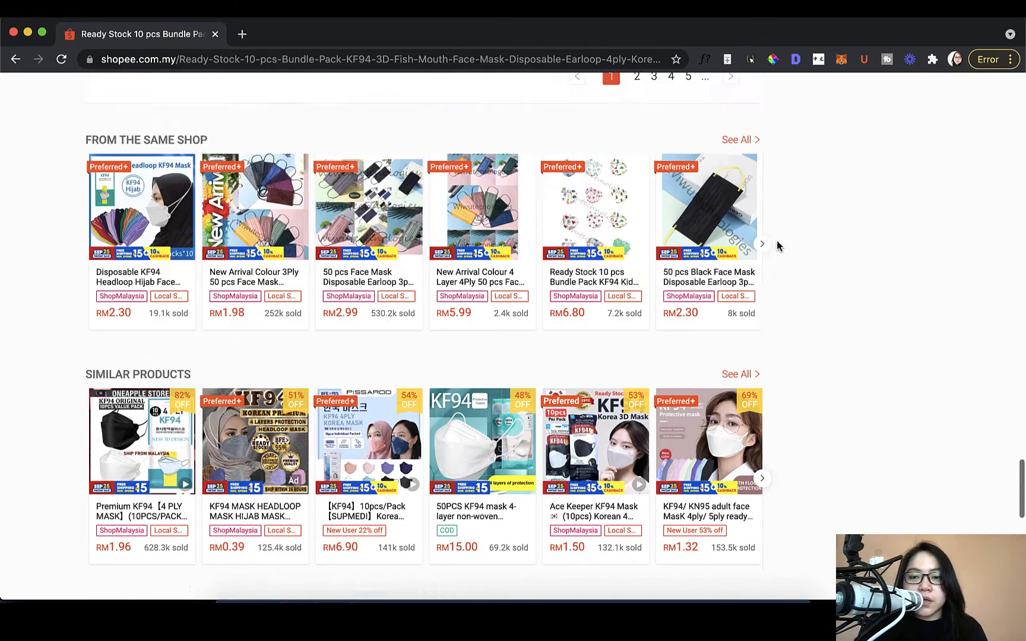
scroll(778, 246, up, 20)
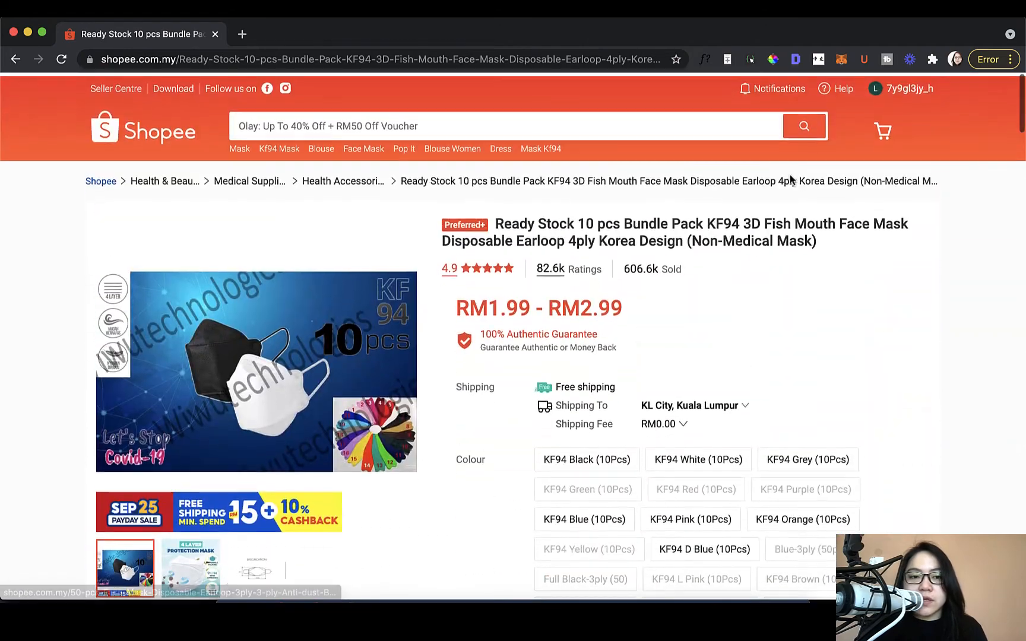
click(98, 86)
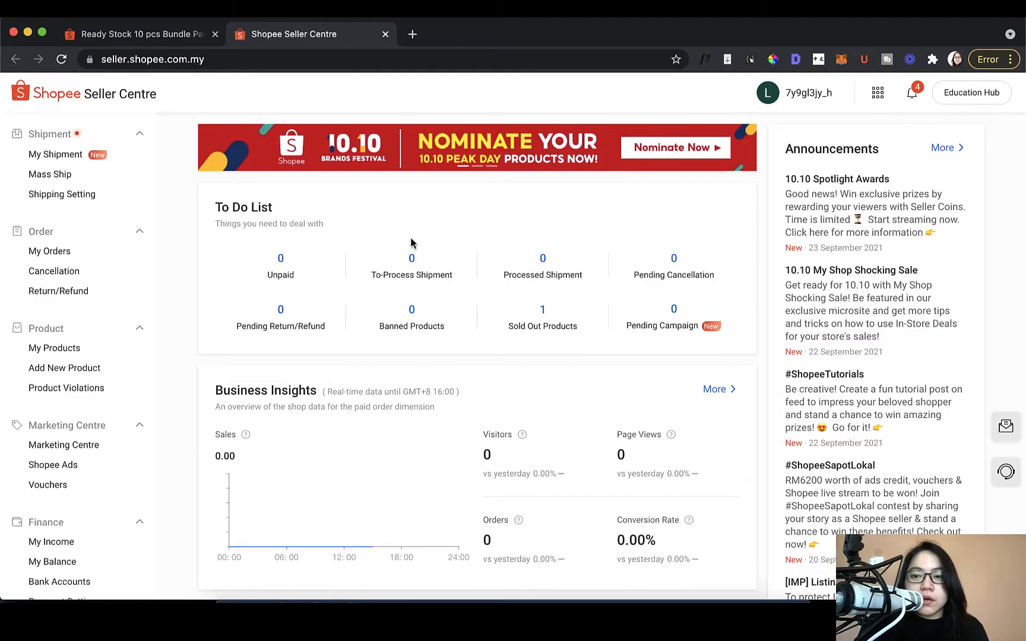
scroll(411, 242, down, 1)
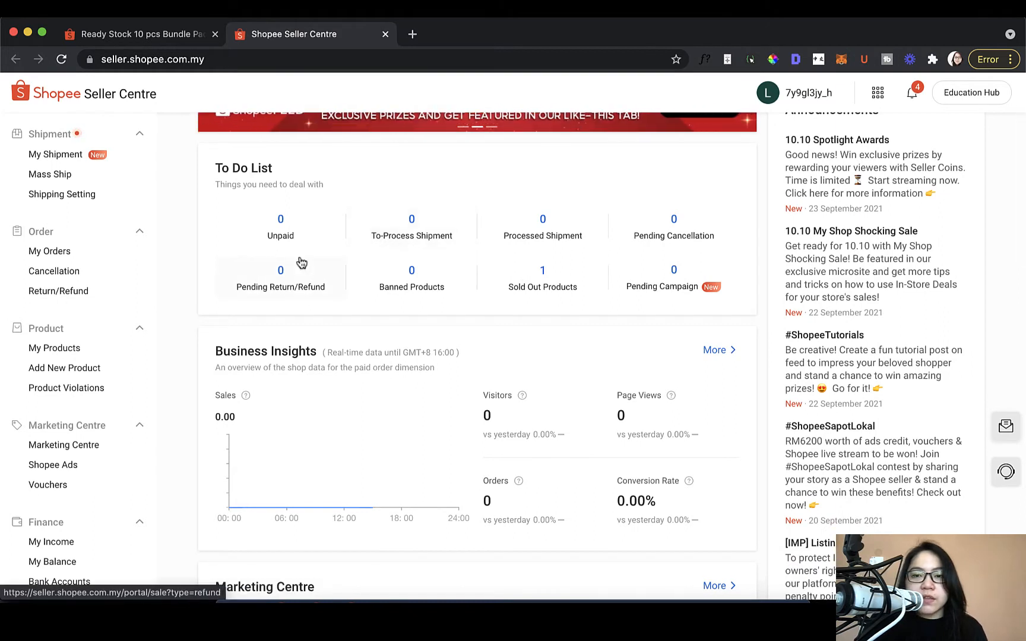
scroll(119, 332, down, 3)
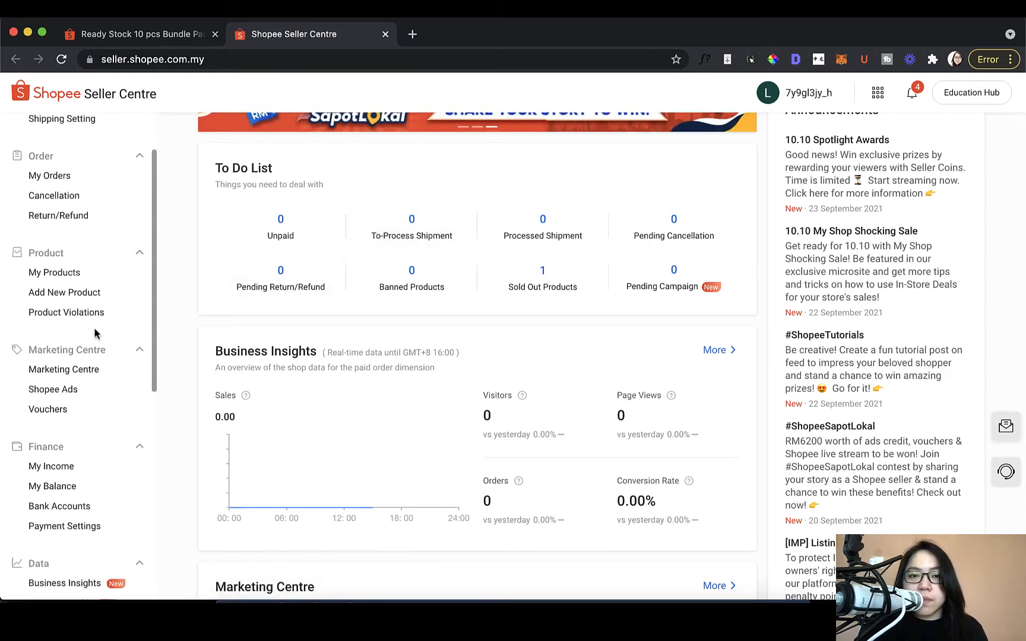
click(61, 392)
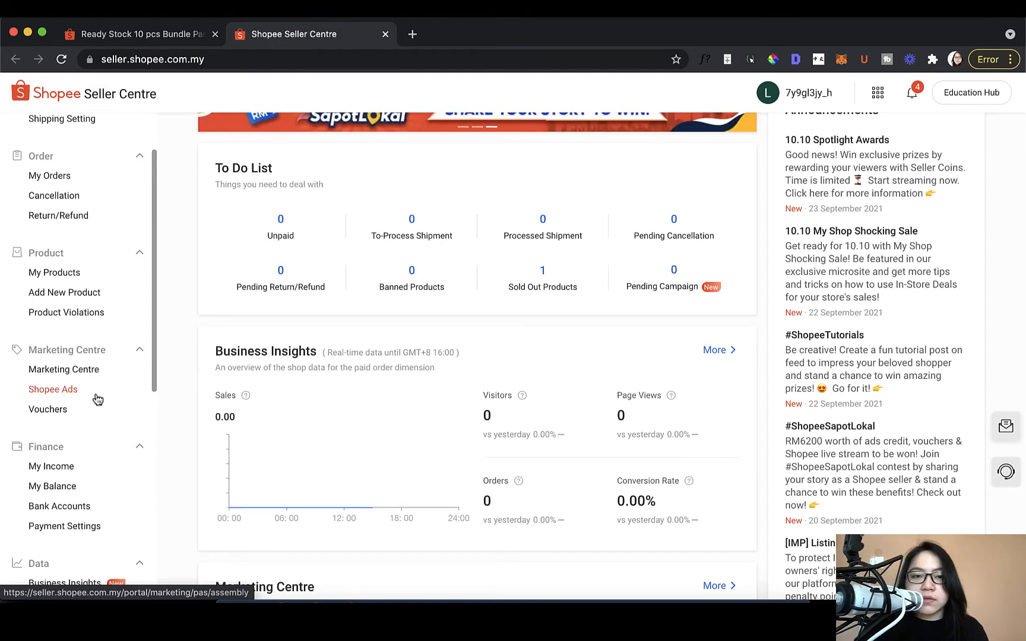
- Open the ads credit top-up page, review the available amounts and checkout section, and return to Shopee Ads
scroll(796, 339, up, 1)
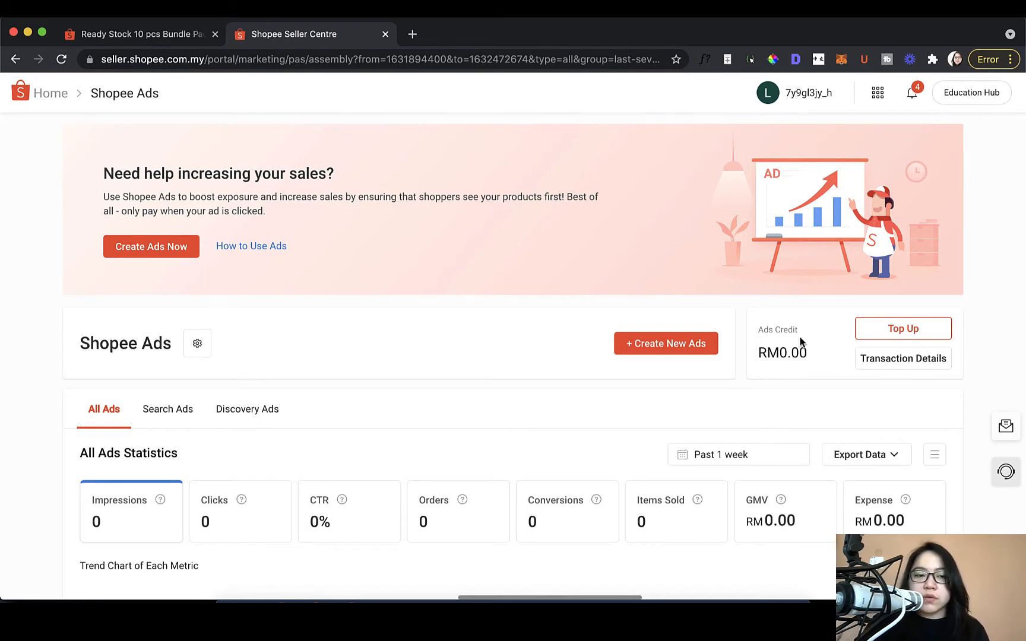
scroll(800, 341, down, 3)
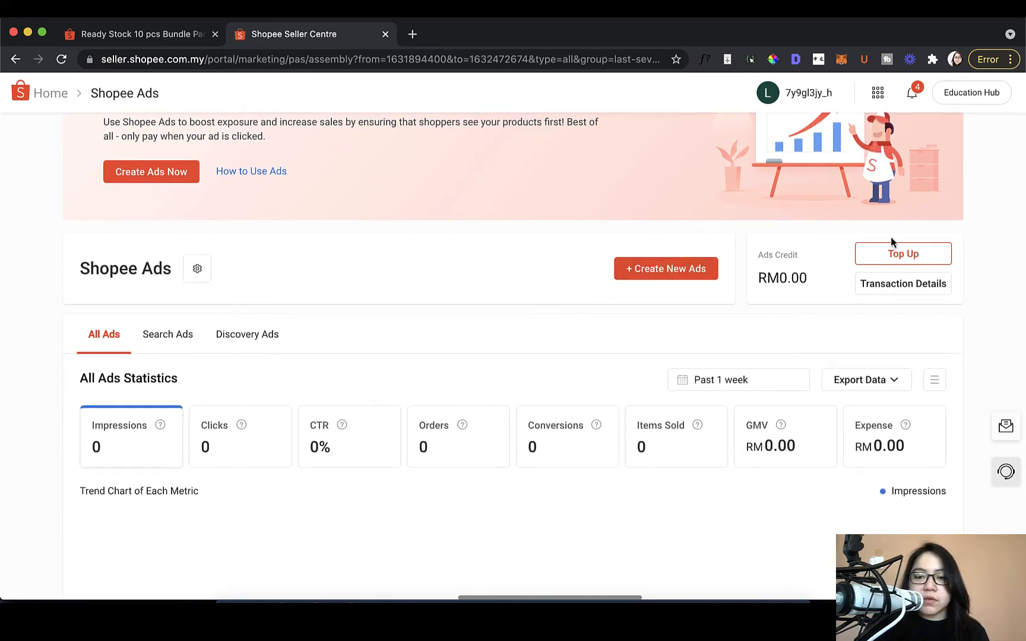
click(930, 263)
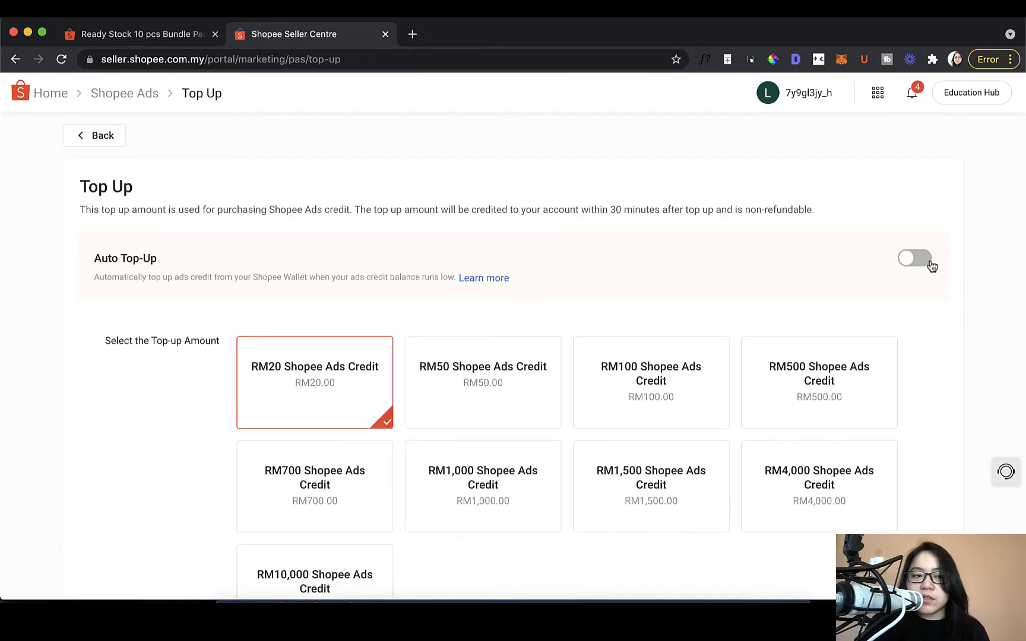
scroll(683, 412, down, 3)
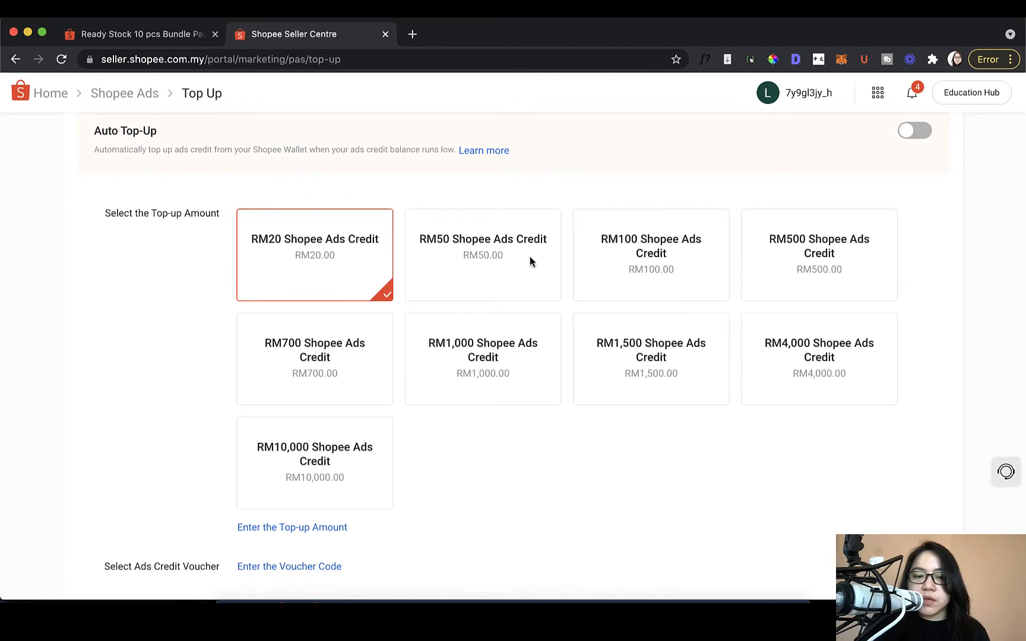
scroll(625, 395, down, 2)
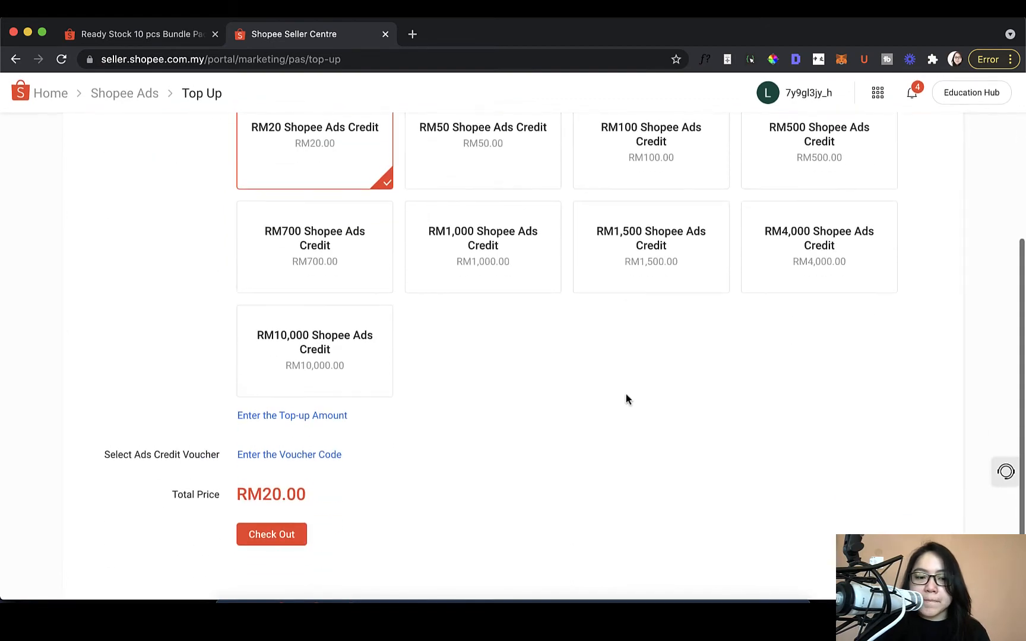
scroll(625, 393, up, 5)
click(87, 133)
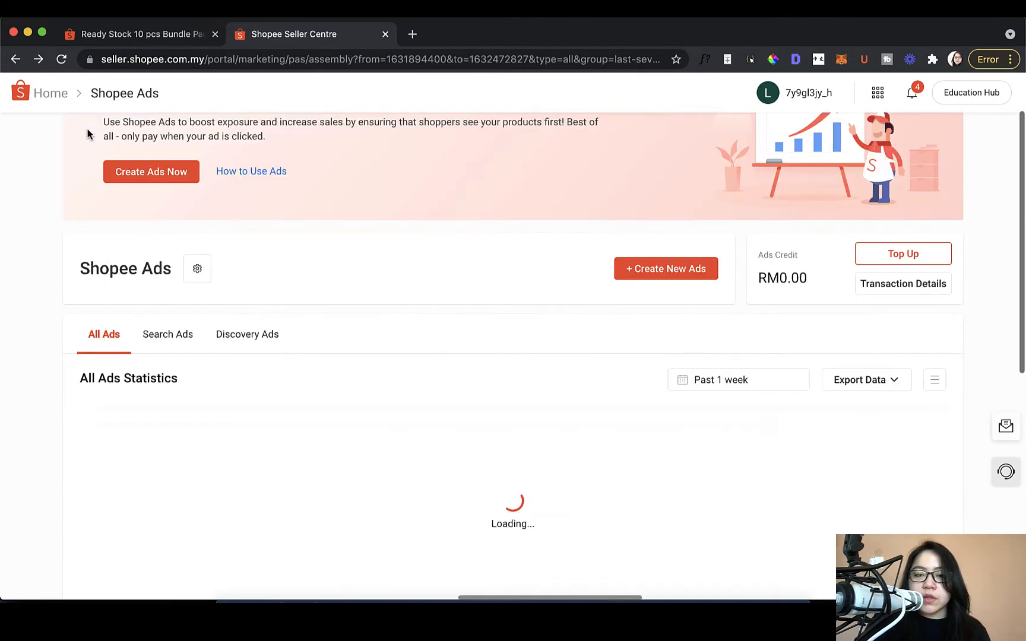
- Start creating a new ad of the Search Ads type
scroll(531, 353, down, 1)
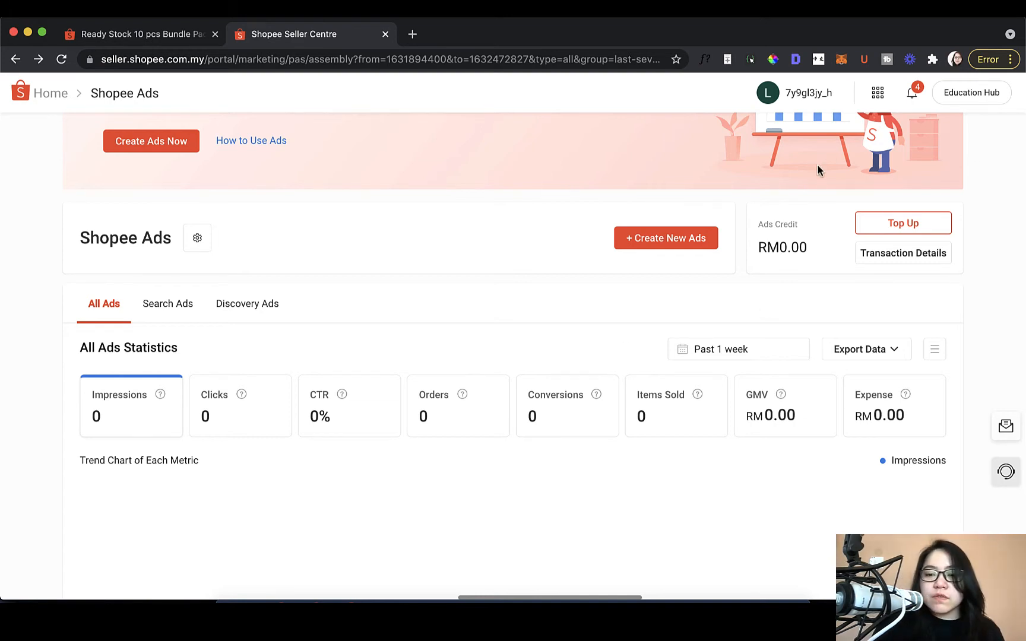
click(705, 244)
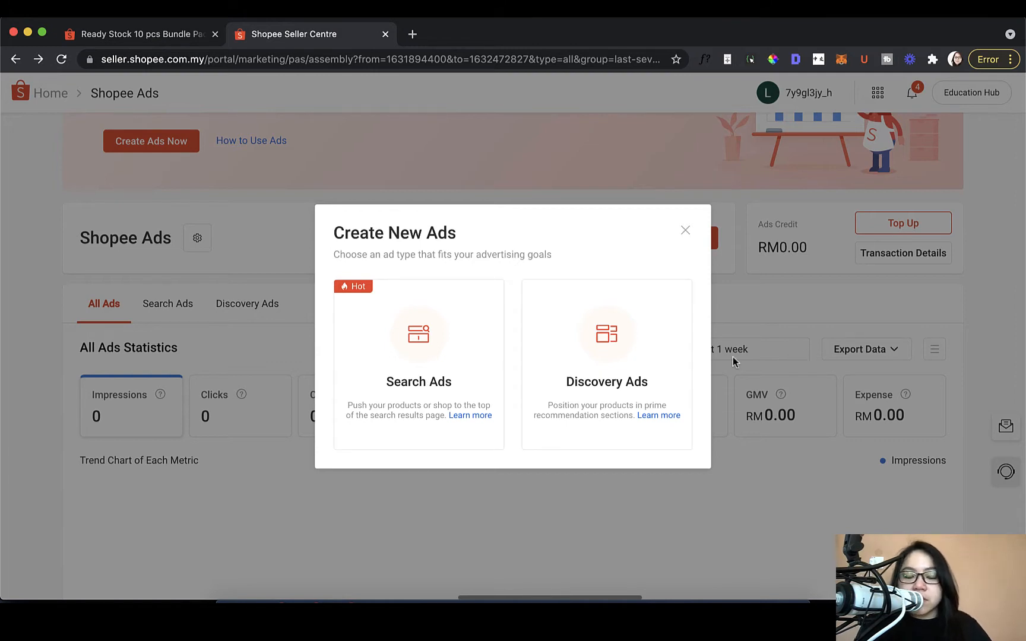
scroll(701, 296, up, 2)
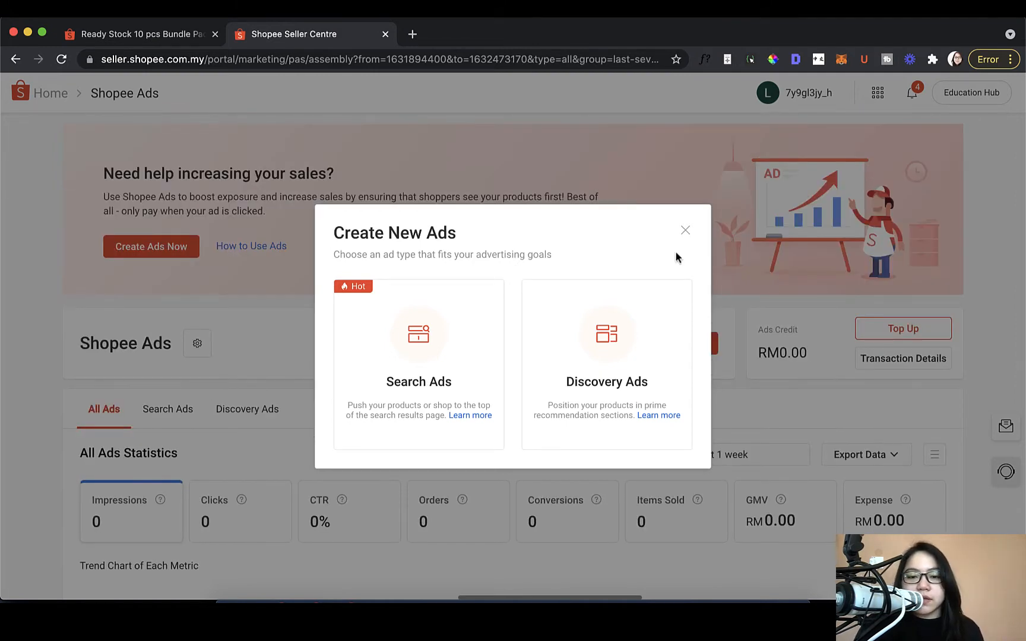
click(426, 345)
scroll(561, 364, down, 1)
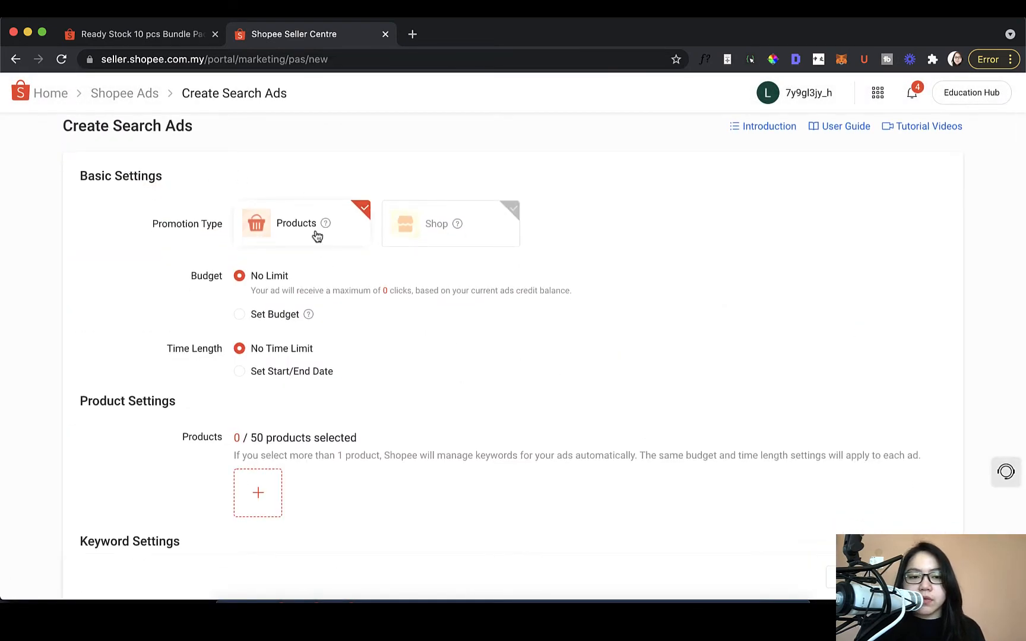
- Switch the product search ad's budget to Set Budget and check the daily and total budget options, keeping Daily Budget
mouse_move(452, 238)
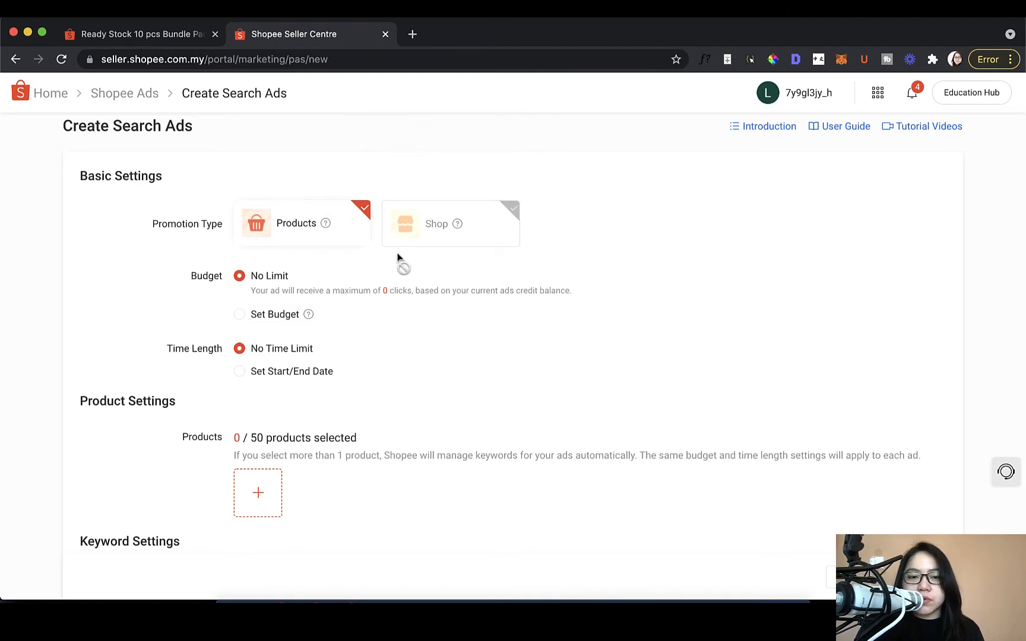
mouse_move(481, 231)
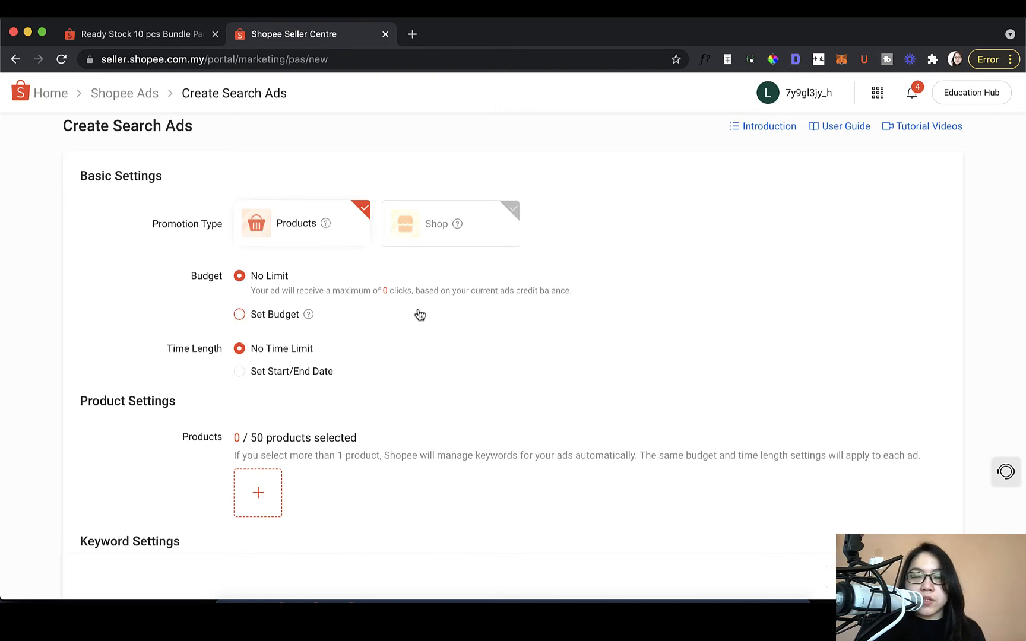
scroll(356, 274, down, 2)
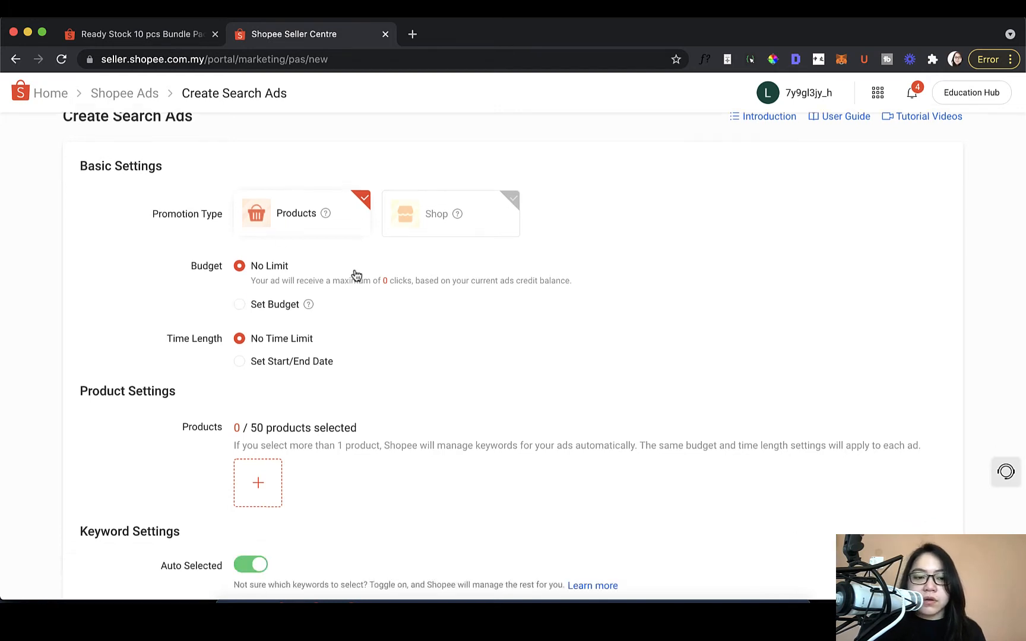
scroll(355, 284, up, 2)
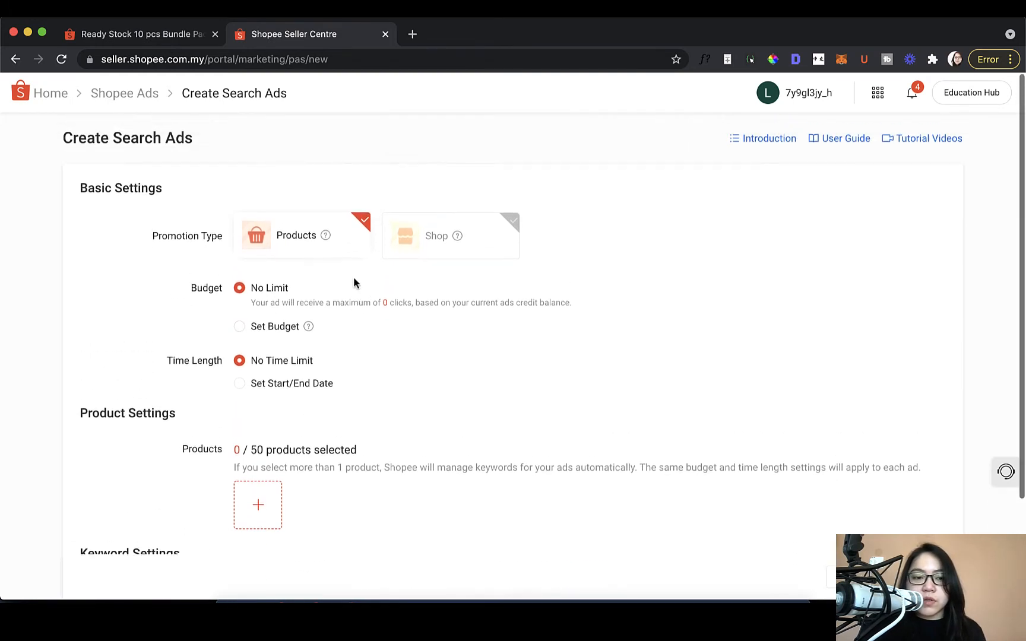
scroll(355, 283, down, 2)
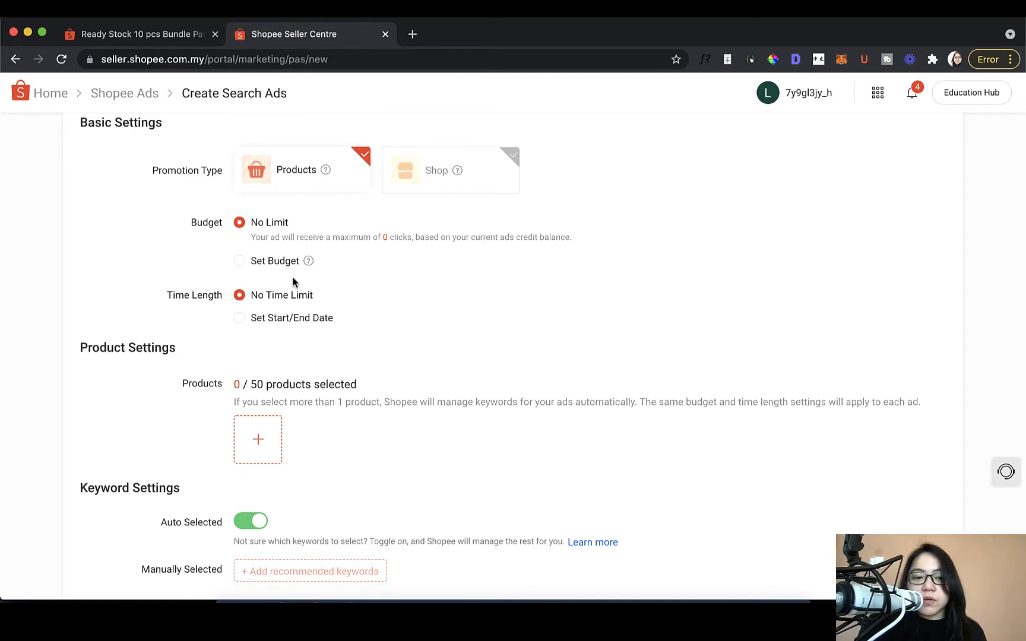
double_click(280, 261)
click(331, 304)
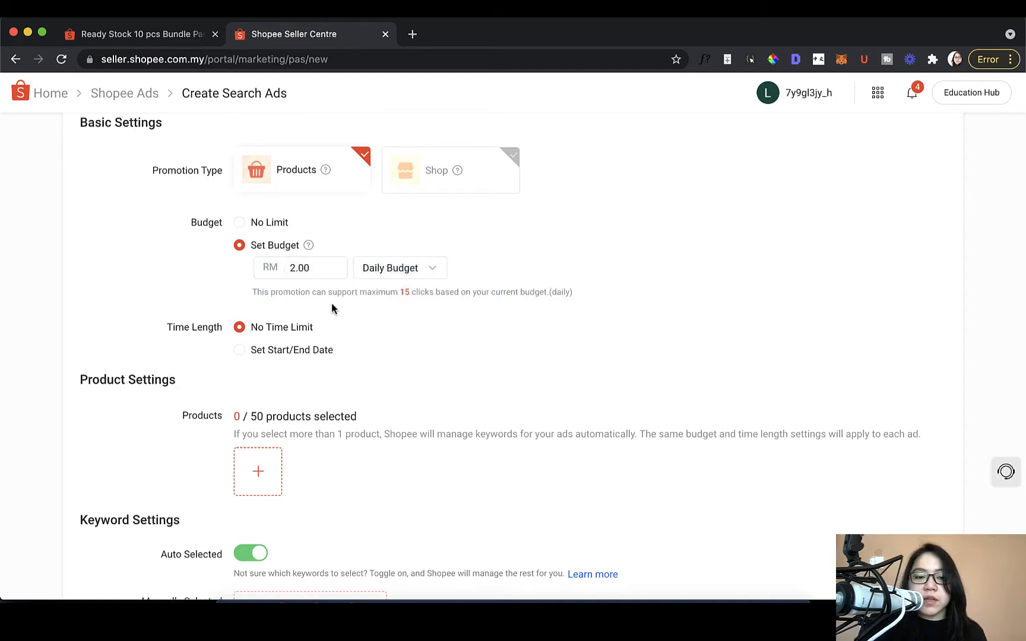
click(398, 277)
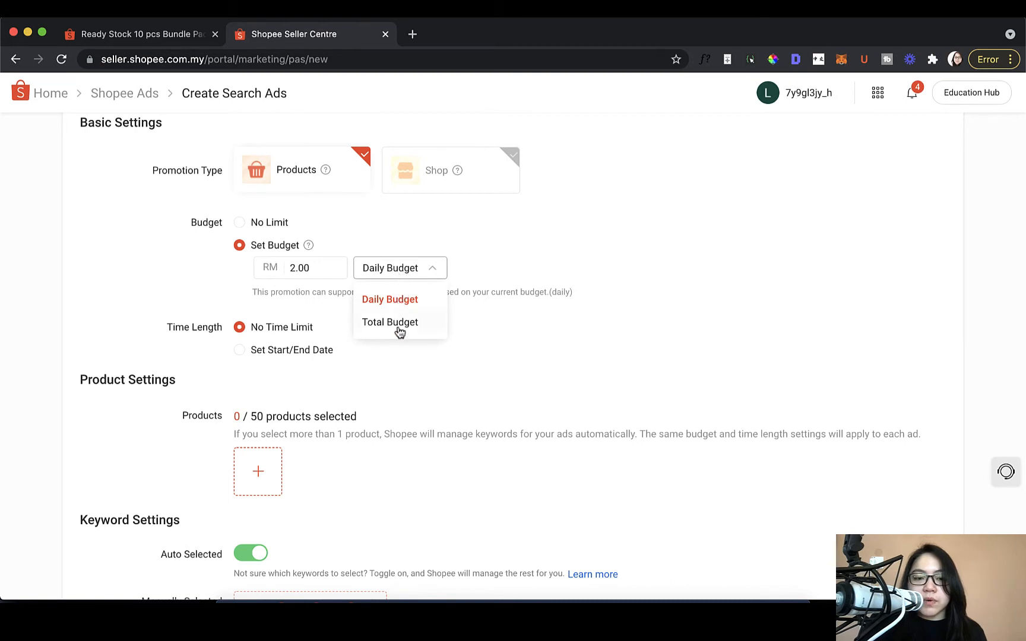
click(552, 288)
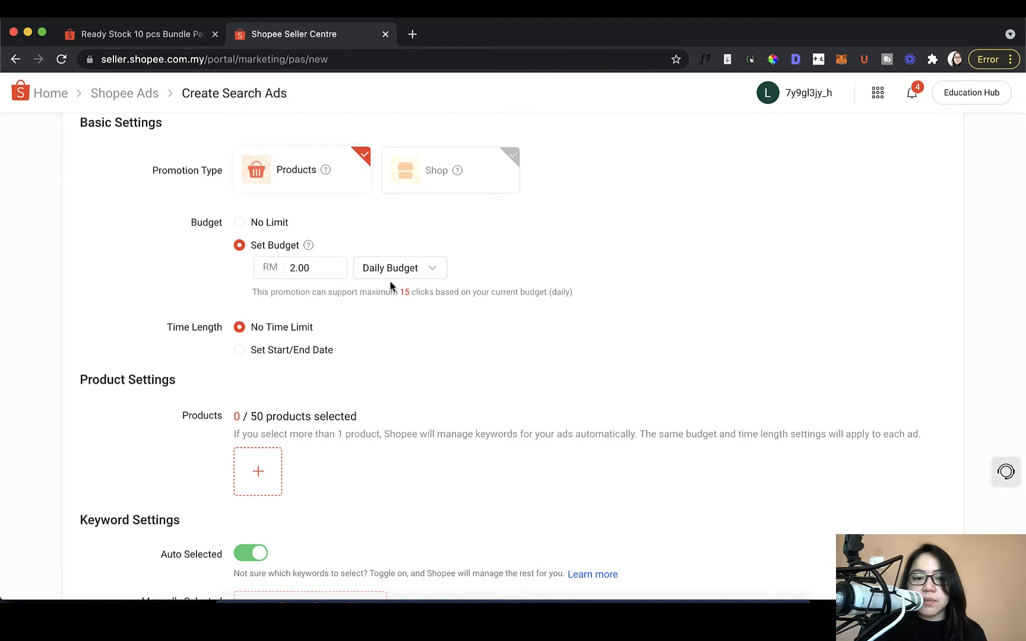
- Set the ad's daily budget to RM 10.00 and check the estimated maximum clicks for that amount
click(294, 268)
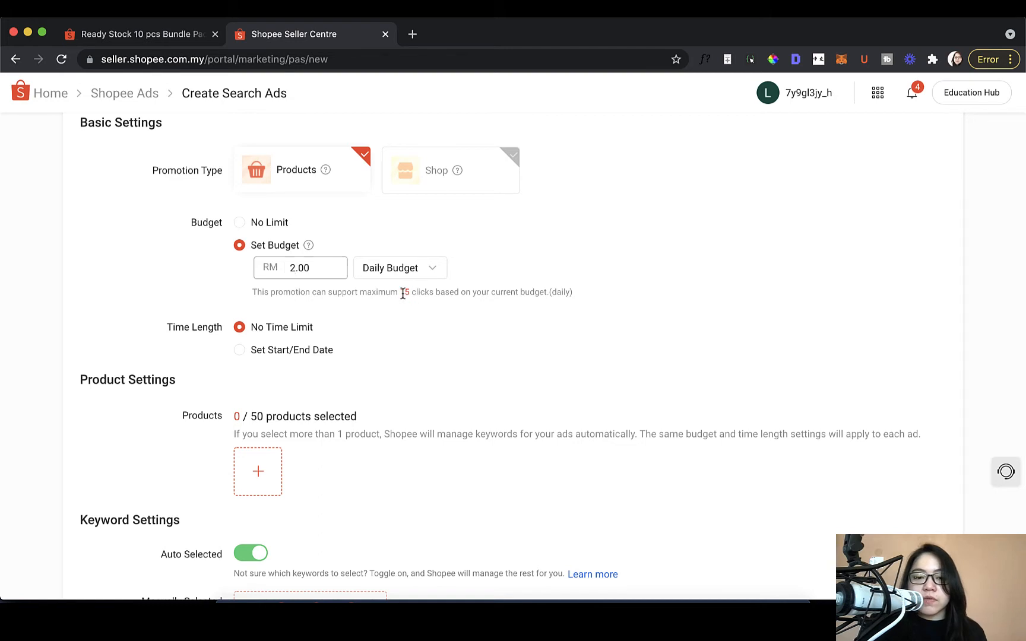
drag(403, 293, 517, 294)
click(389, 320)
click(294, 267)
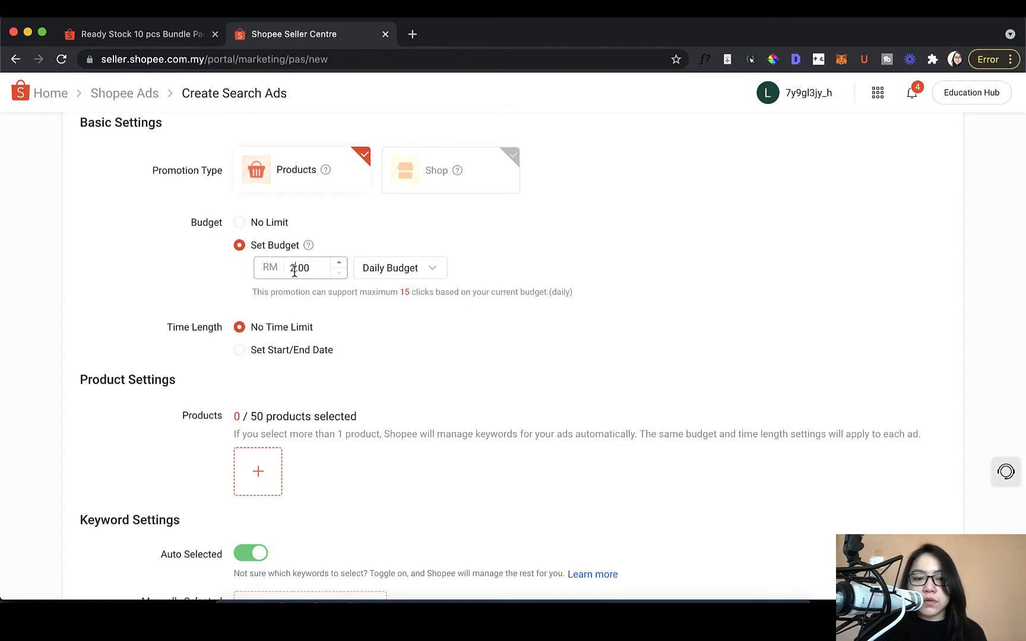
drag(294, 270, 291, 270)
text(10)
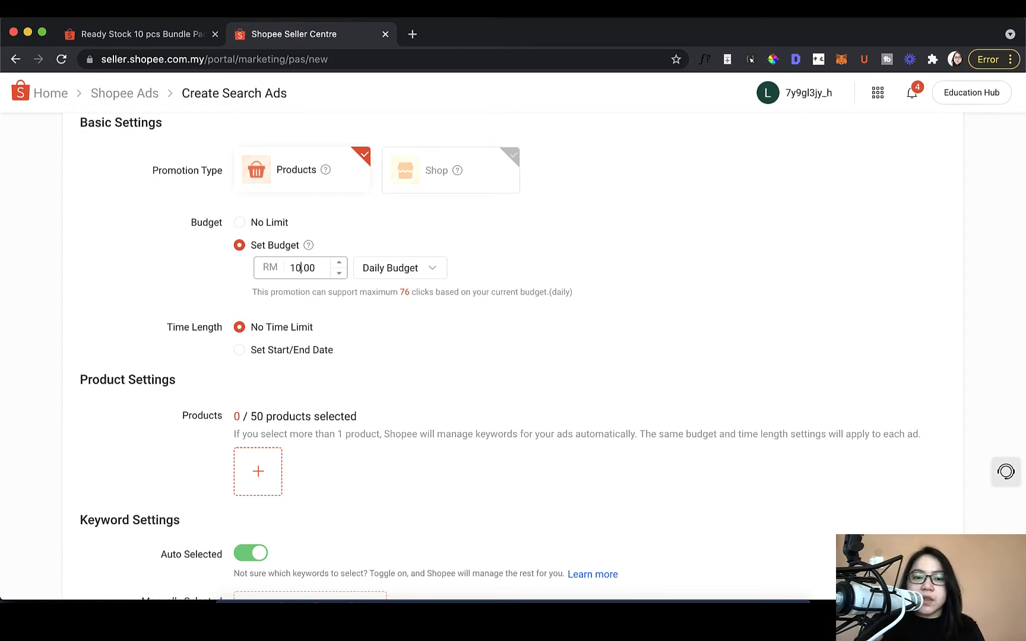
click(470, 288)
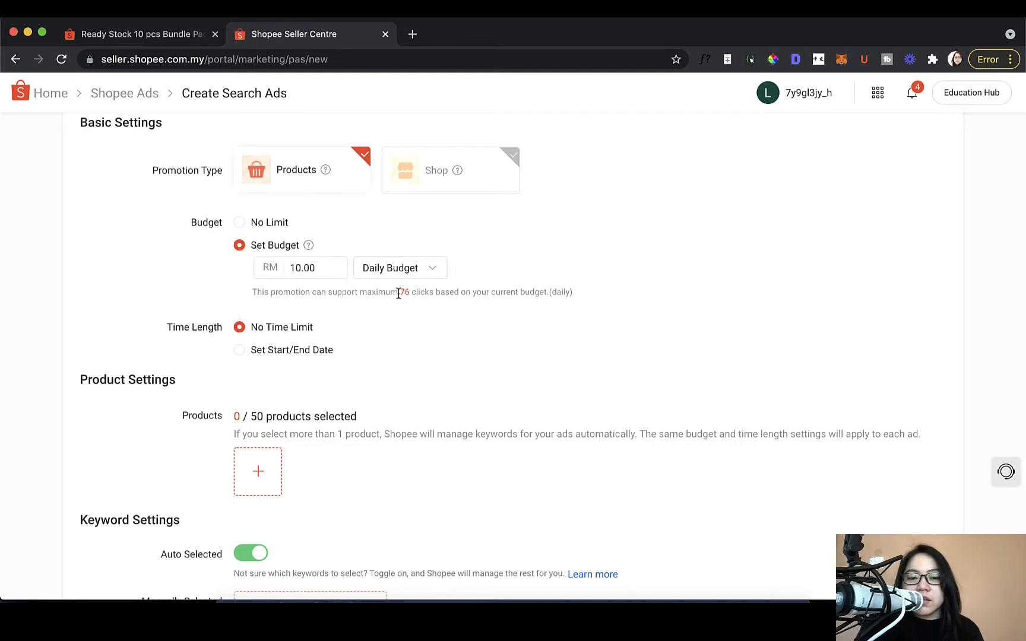
drag(398, 292, 439, 294)
click(439, 293)
drag(290, 268, 318, 265)
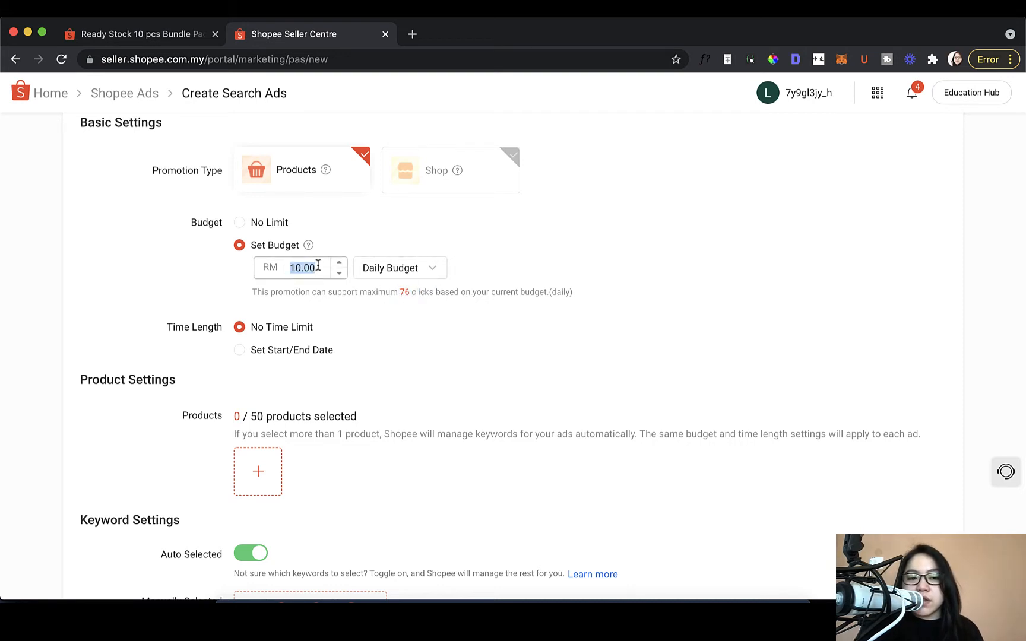
click(453, 342)
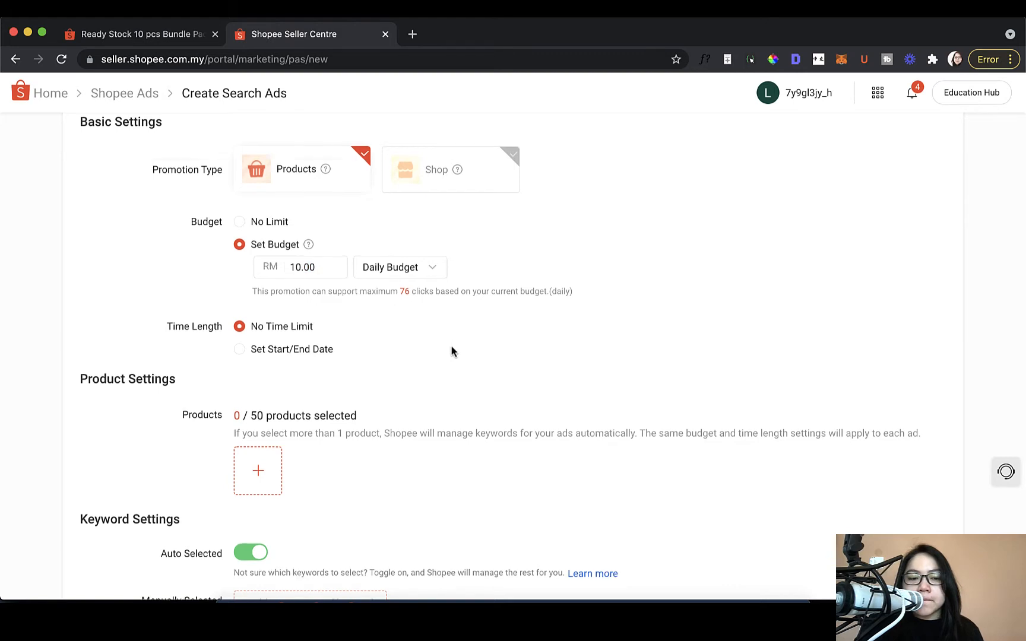
- Set the ad's time length to a start and end date range of 24/09/2021 – 30/09/2021
scroll(451, 347, down, 2)
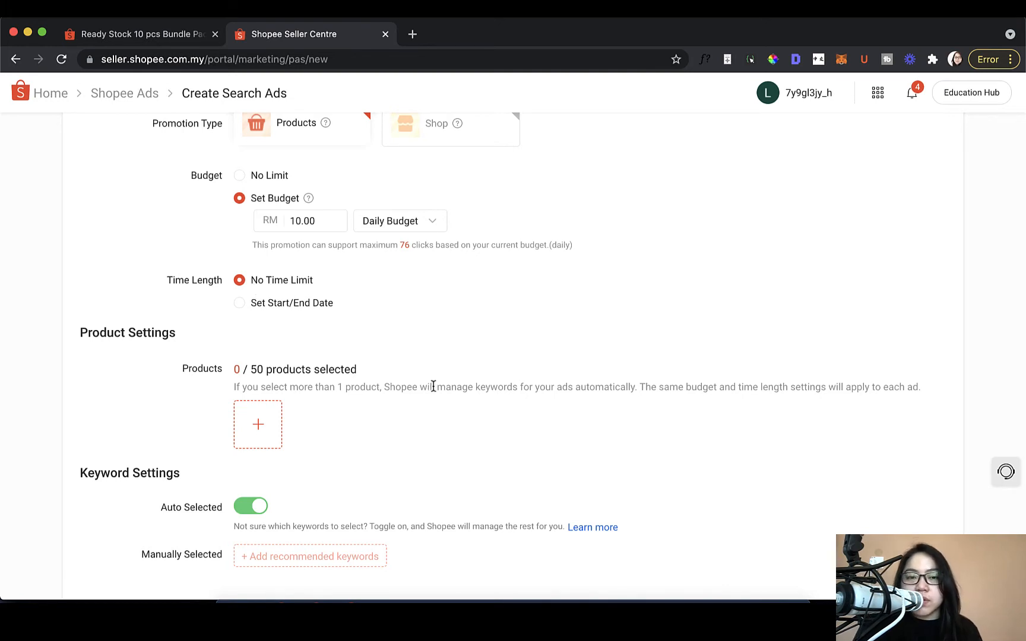
click(307, 304)
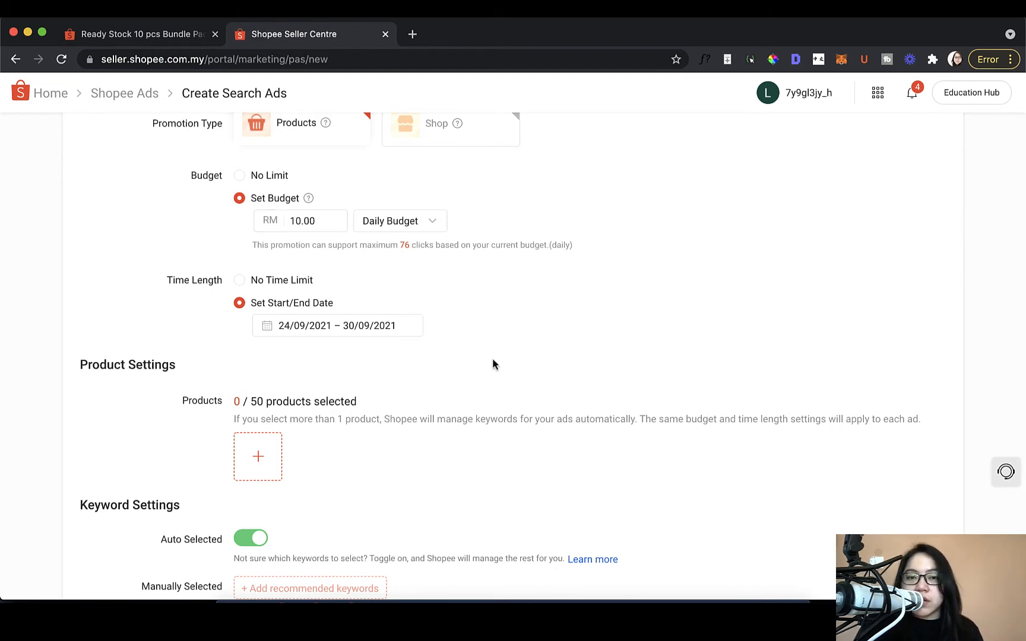
scroll(516, 394, up, 2)
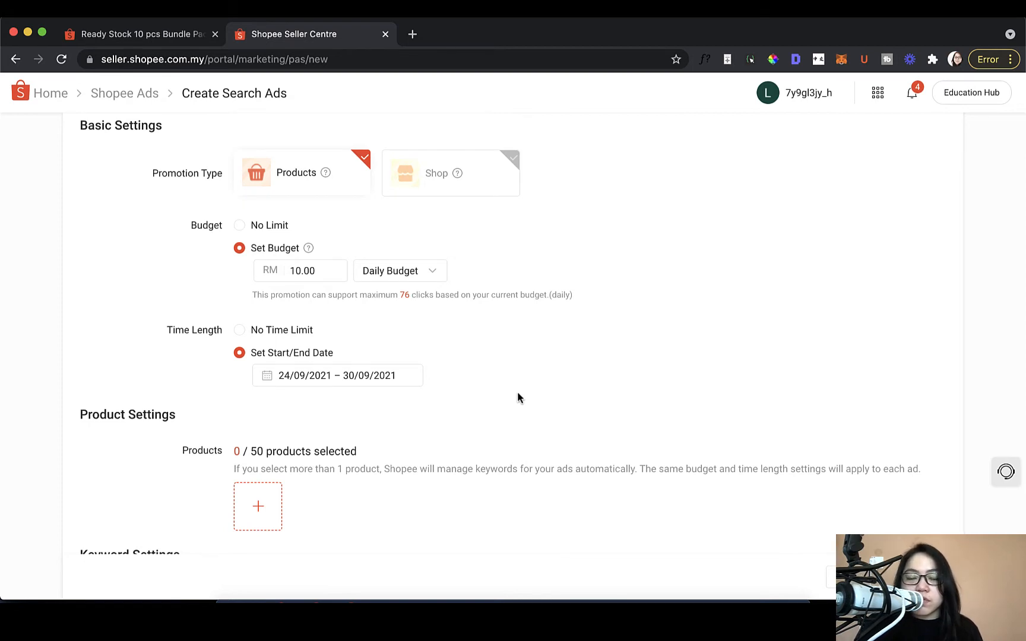
- Add the product "Cartoon T-shirt for Kids (5 - 8 years old)" to the ad
scroll(517, 394, down, 4)
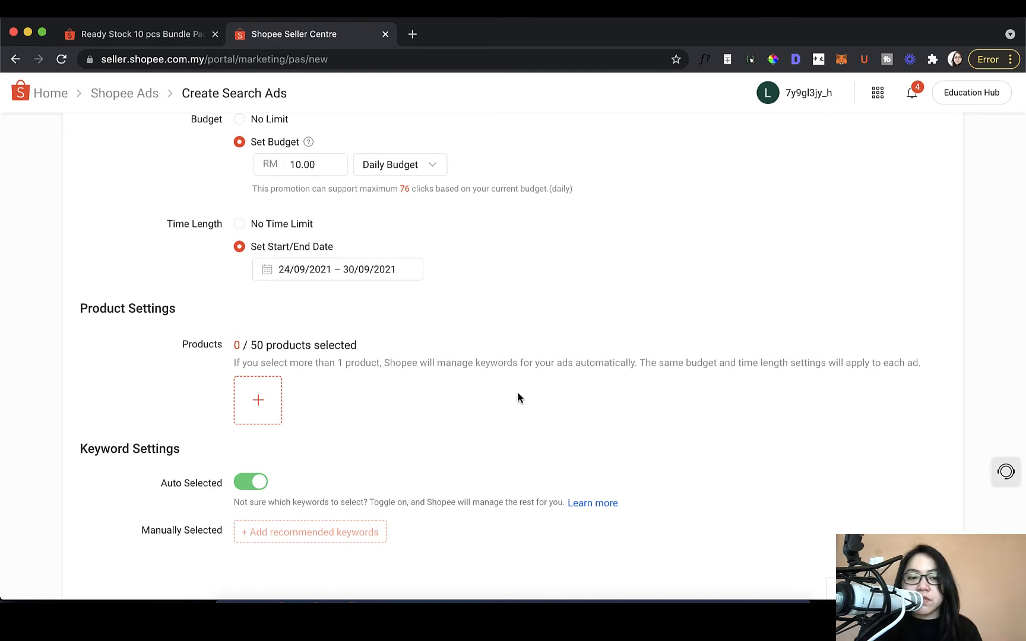
scroll(517, 396, down, 1)
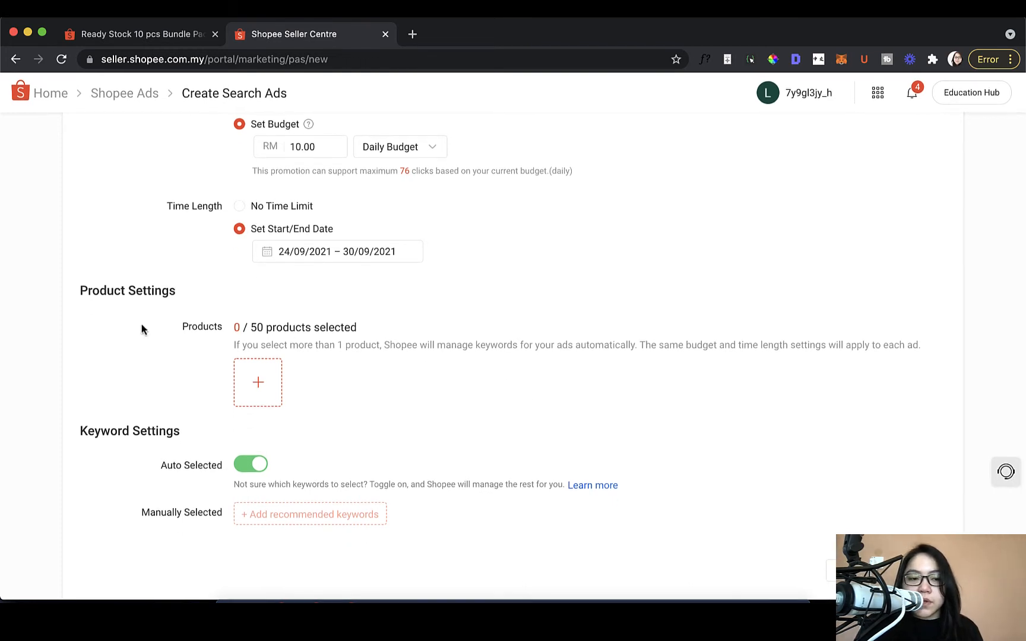
click(255, 383)
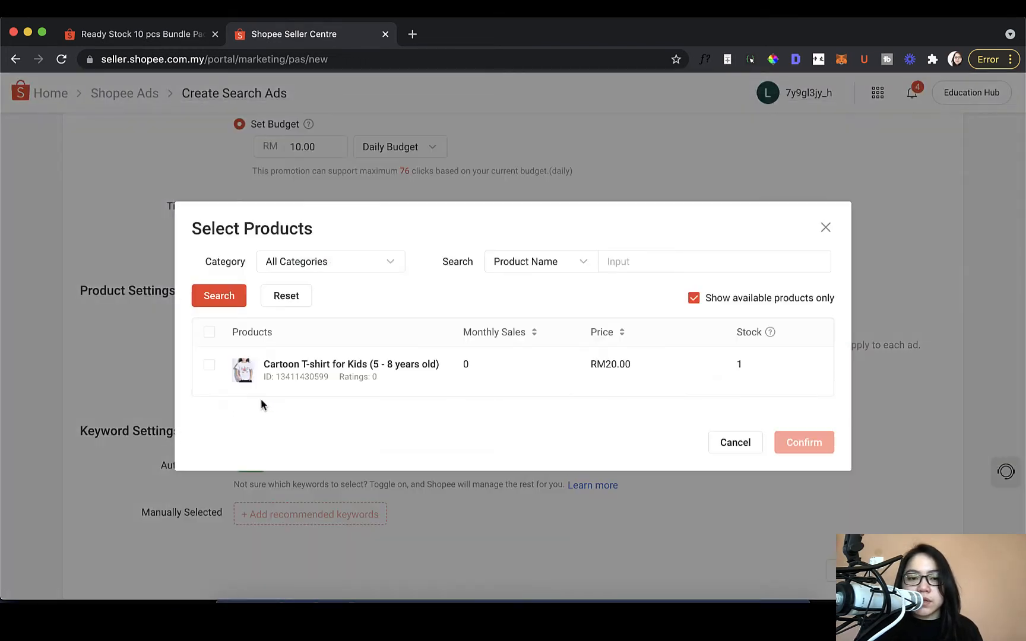
click(210, 365)
click(795, 441)
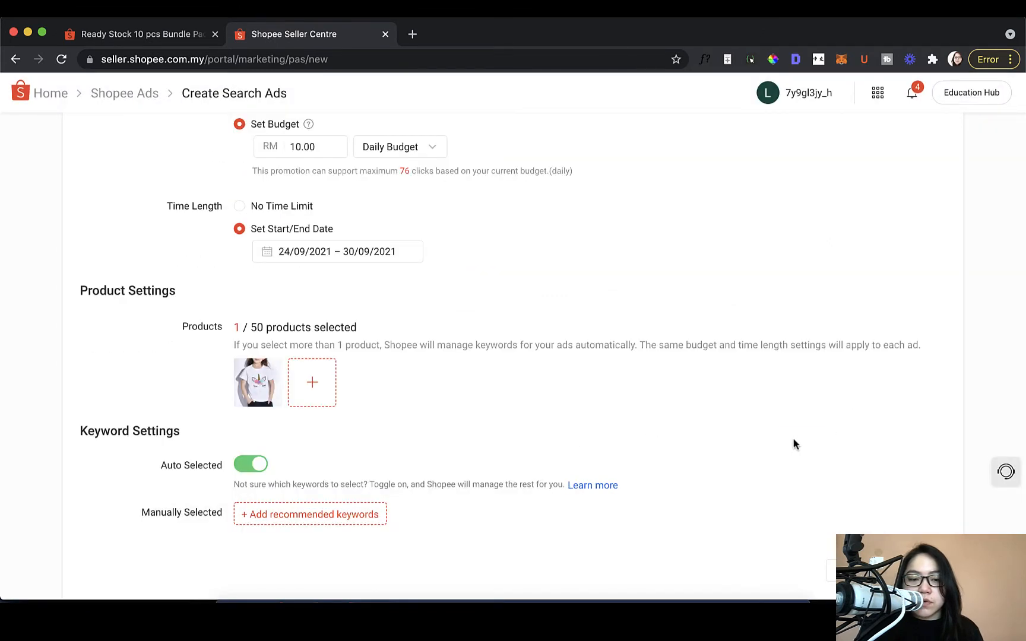
- Read the product selection limit and the note on how keywords are managed when several products are selected
scroll(421, 410, up, 1)
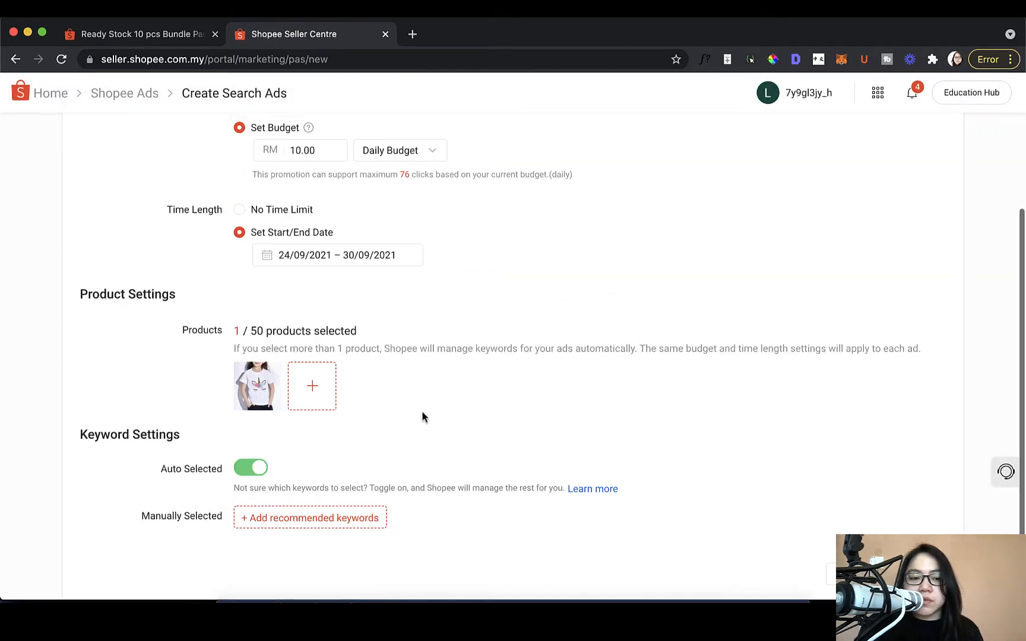
scroll(242, 332, up, 1)
drag(242, 332, 298, 330)
click(315, 331)
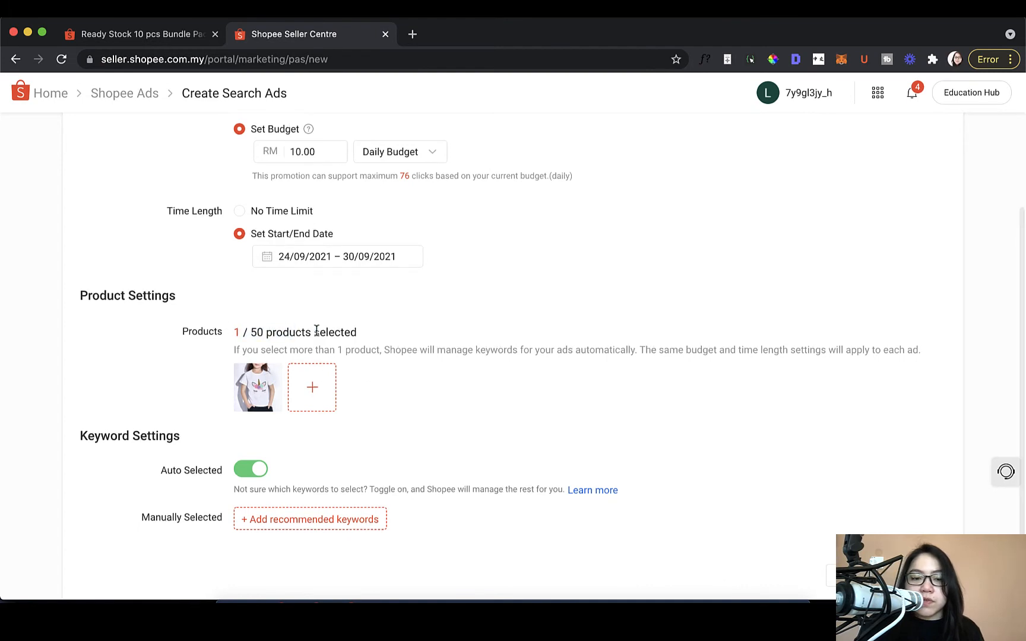
scroll(325, 334, up, 1)
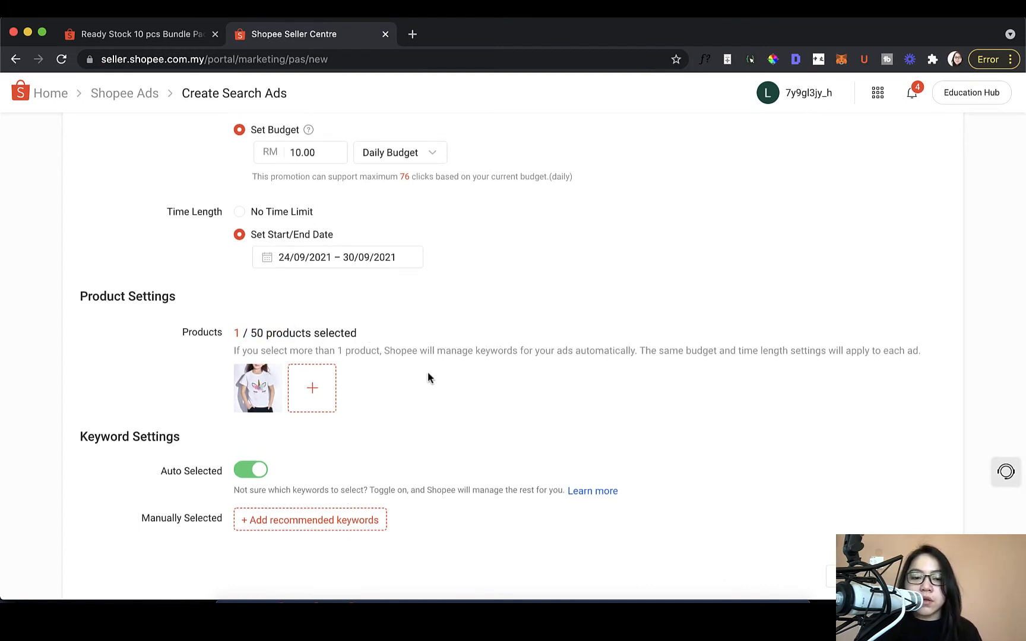
drag(234, 351, 483, 359)
click(492, 361)
scroll(524, 368, up, 1)
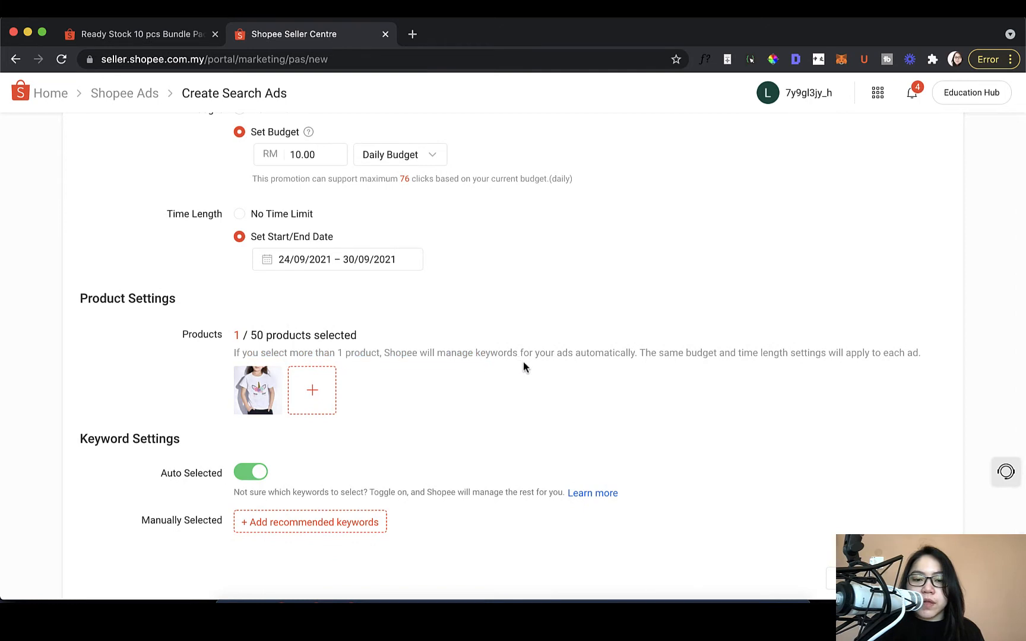
scroll(516, 363, down, 1)
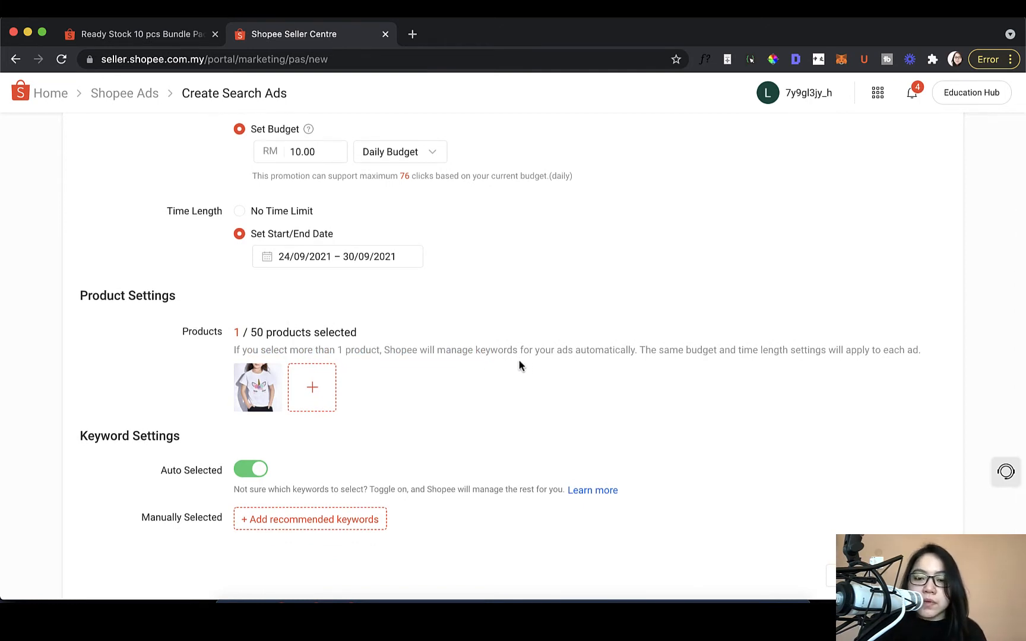
- Turn off automatic keyword selection in the keyword settings and add the recommended keywords manually
scroll(518, 363, down, 2)
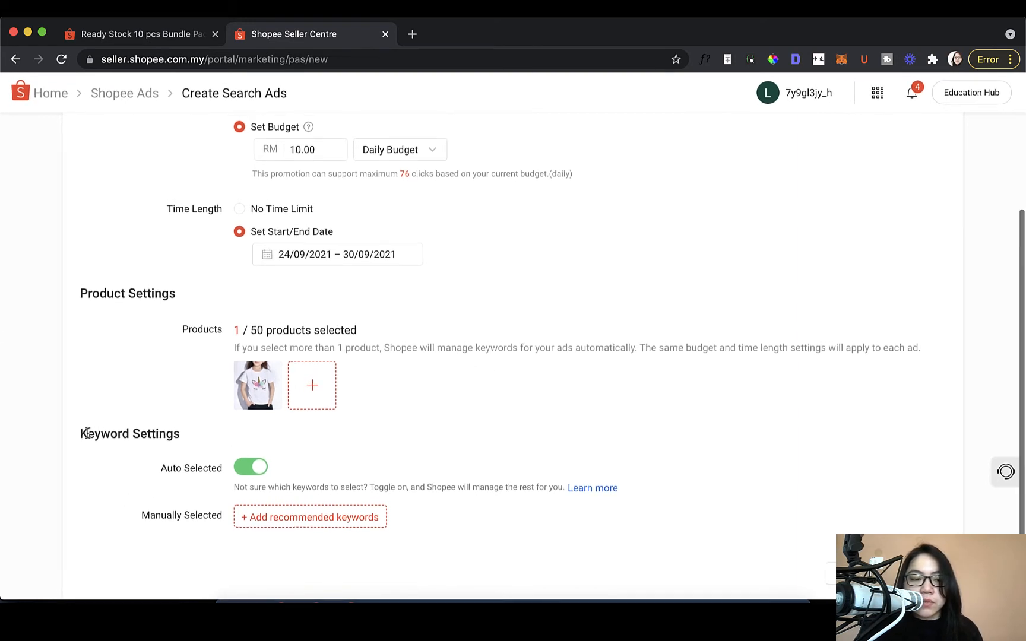
drag(76, 431, 171, 435)
click(216, 447)
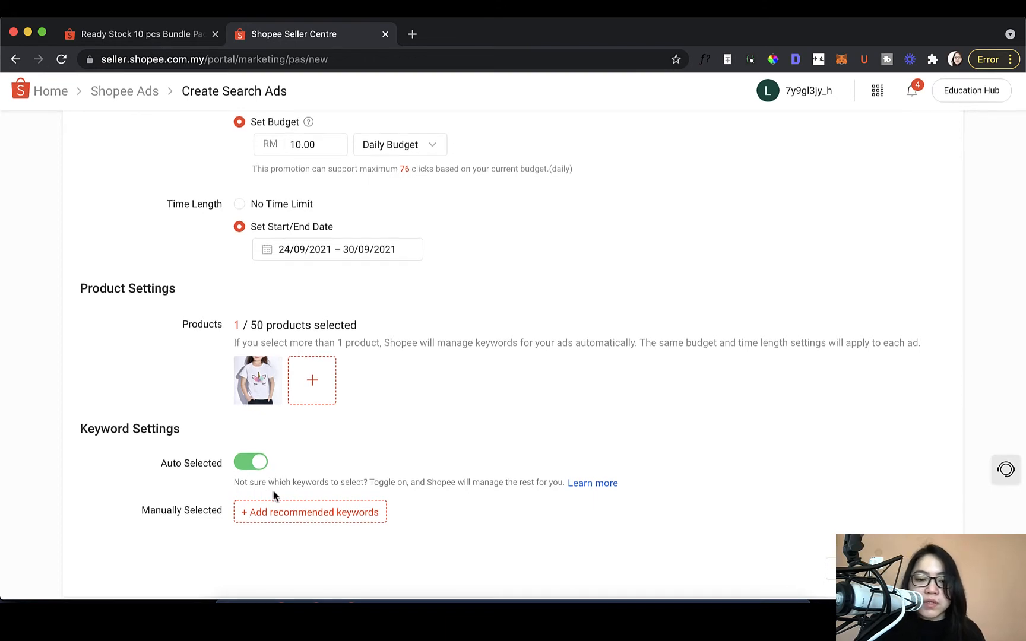
scroll(273, 494, up, 1)
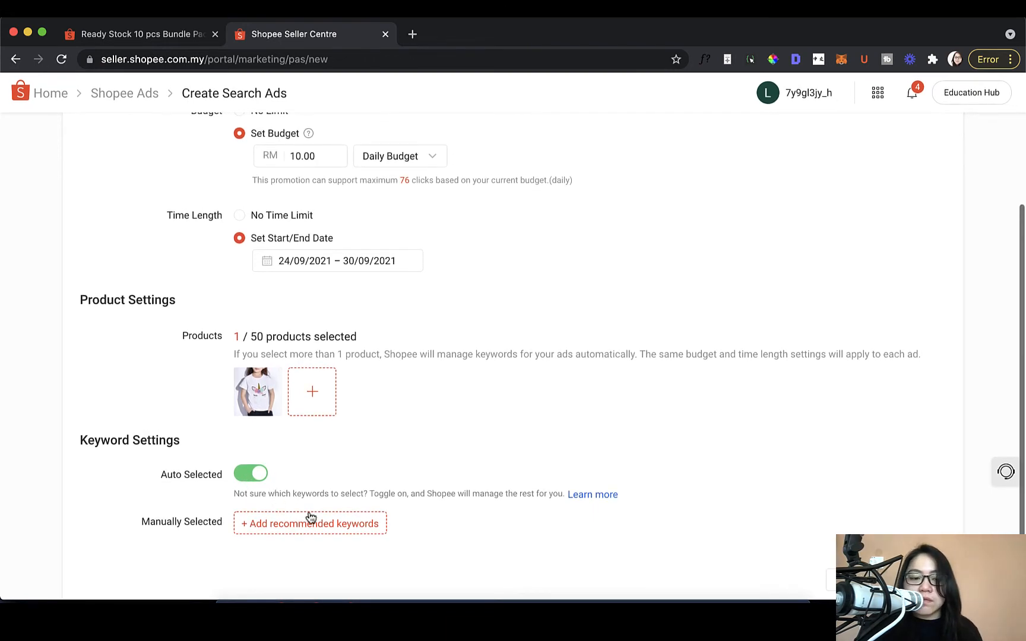
scroll(313, 516, down, 1)
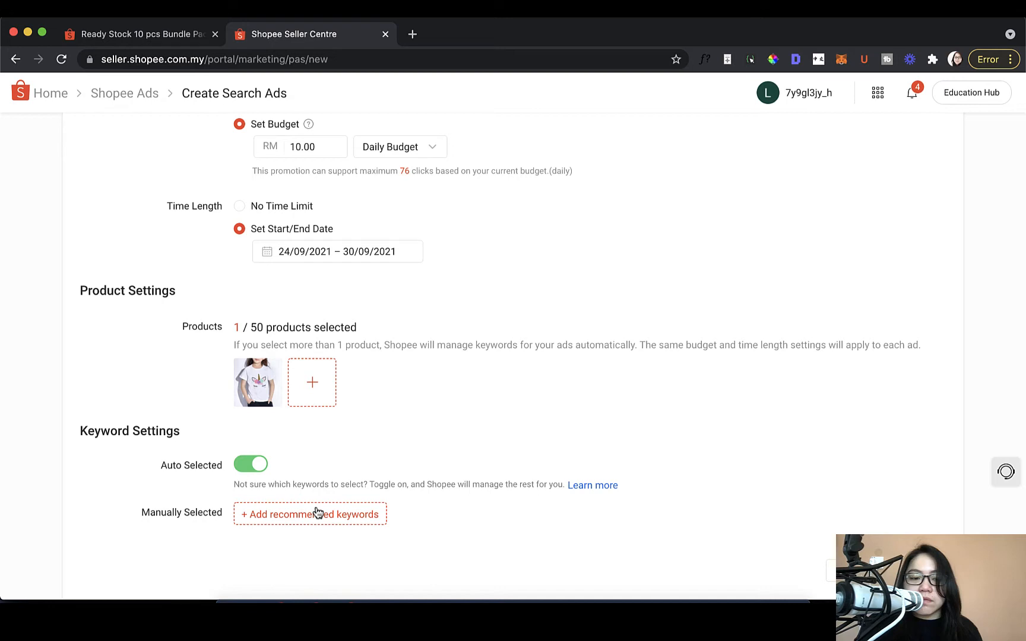
click(241, 466)
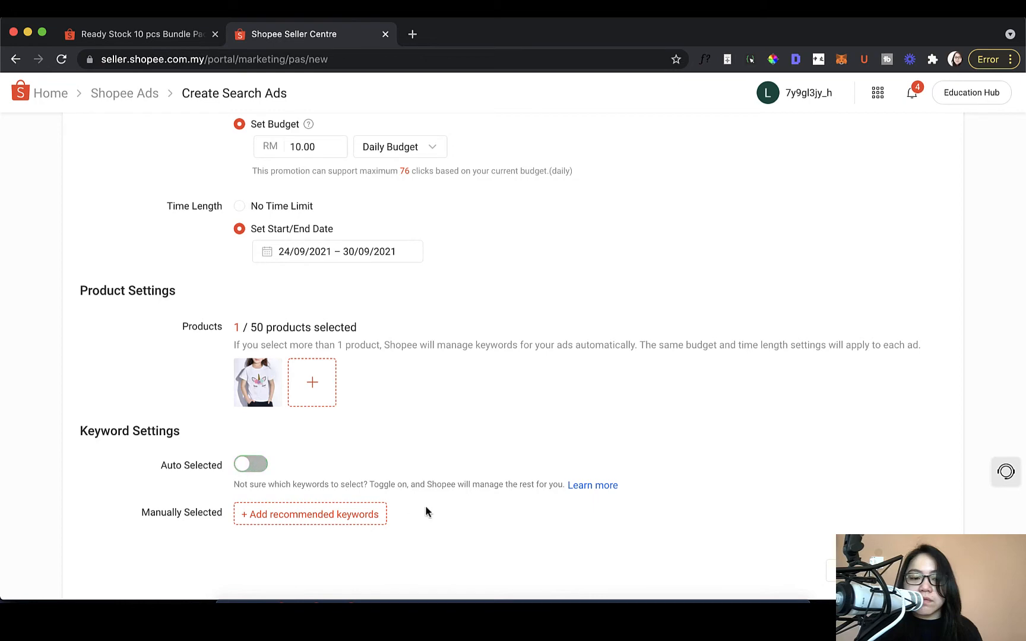
click(383, 520)
scroll(357, 510, down, 4)
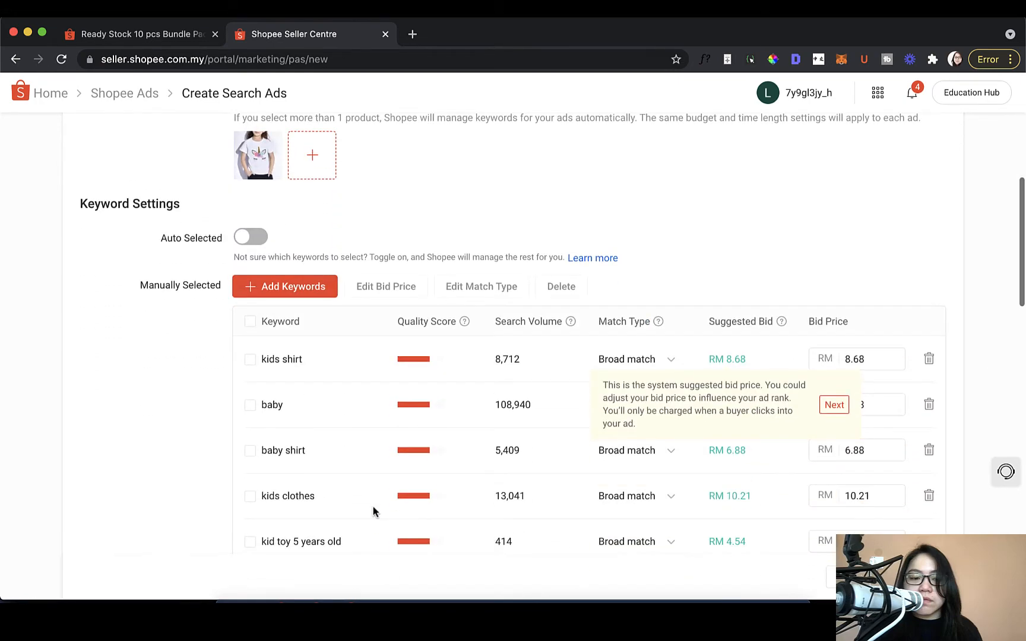
- Dismiss the bid price guide tips and look through the recommended keywords with their search volumes and suggested bids
click(833, 404)
click(728, 394)
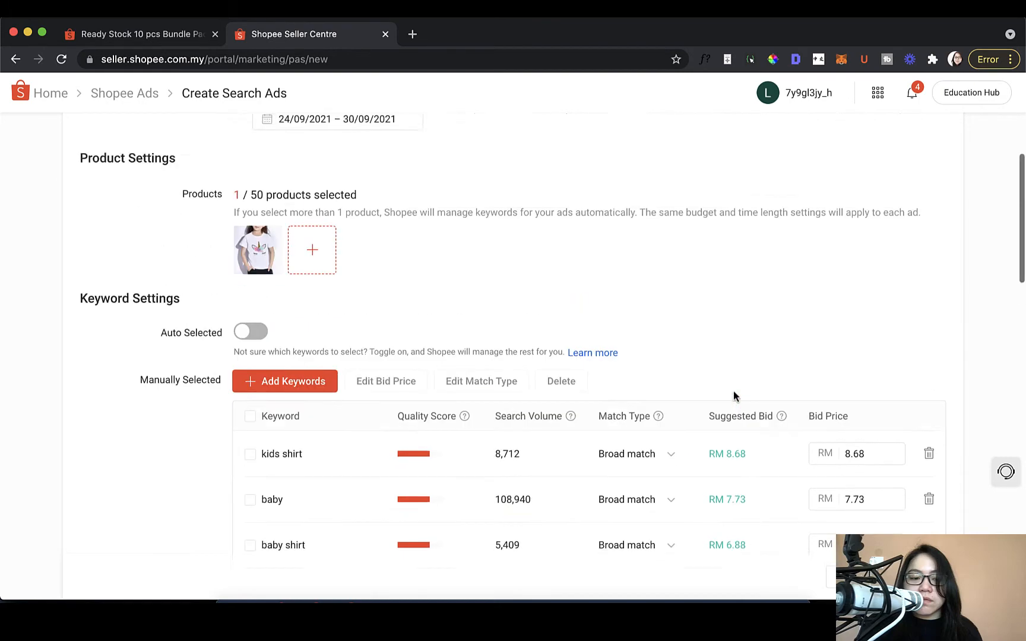
scroll(735, 392, down, 8)
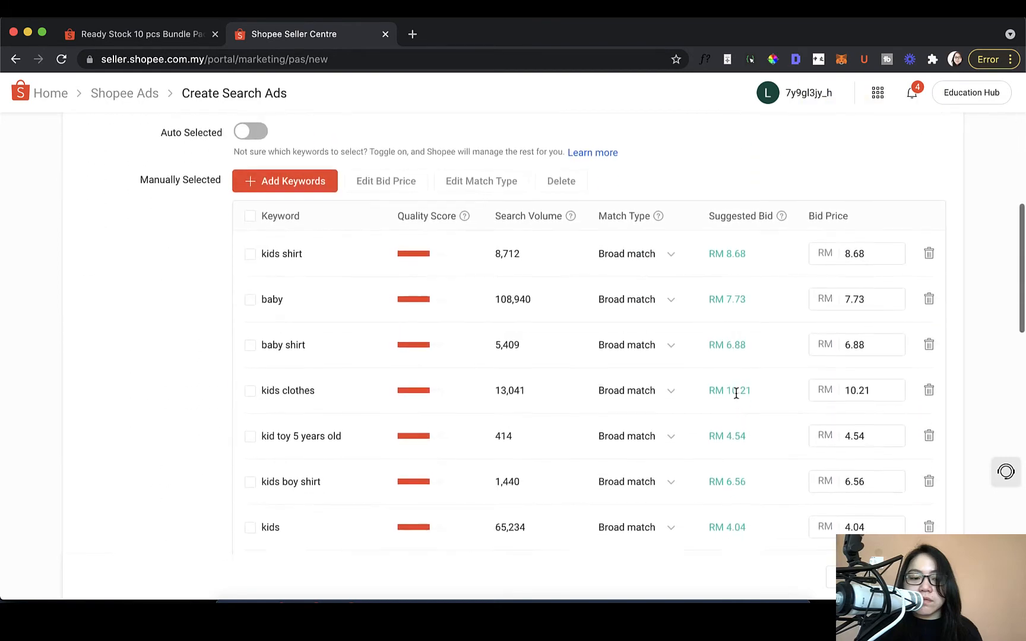
scroll(735, 391, up, 2)
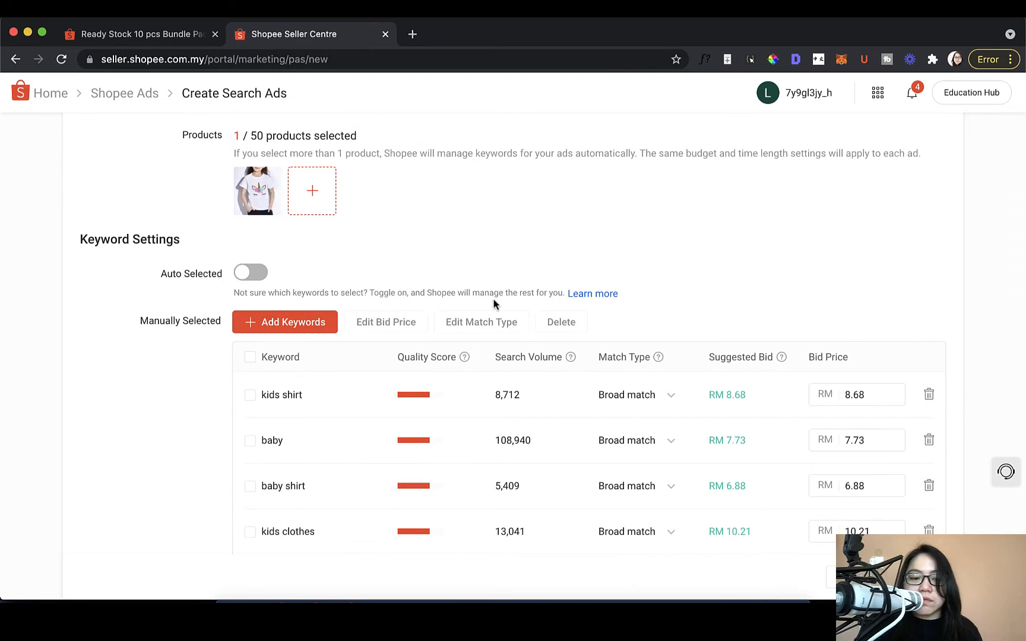
- Read the explanation of the search volume figures and check the search volume of the keyword "kids shirt"
scroll(500, 304, down, 5)
scroll(488, 311, up, 2)
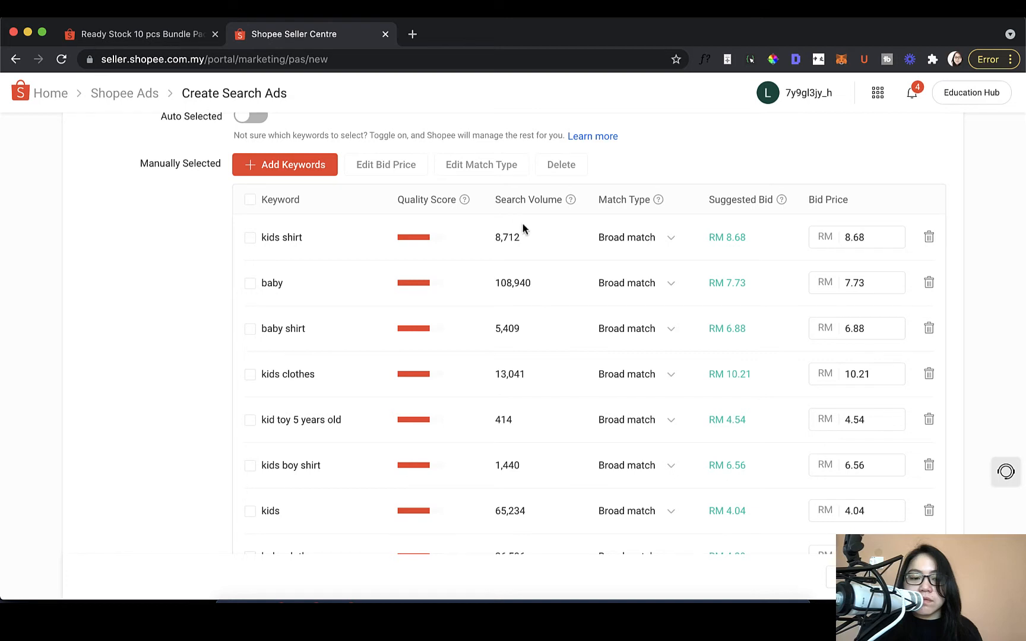
mouse_move(570, 201)
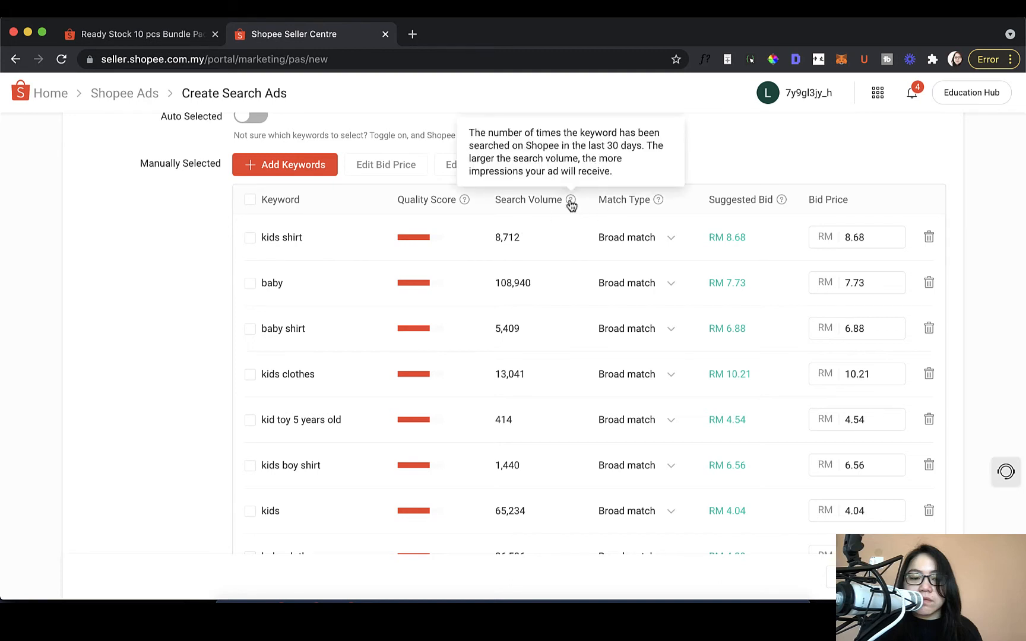
double_click(500, 236)
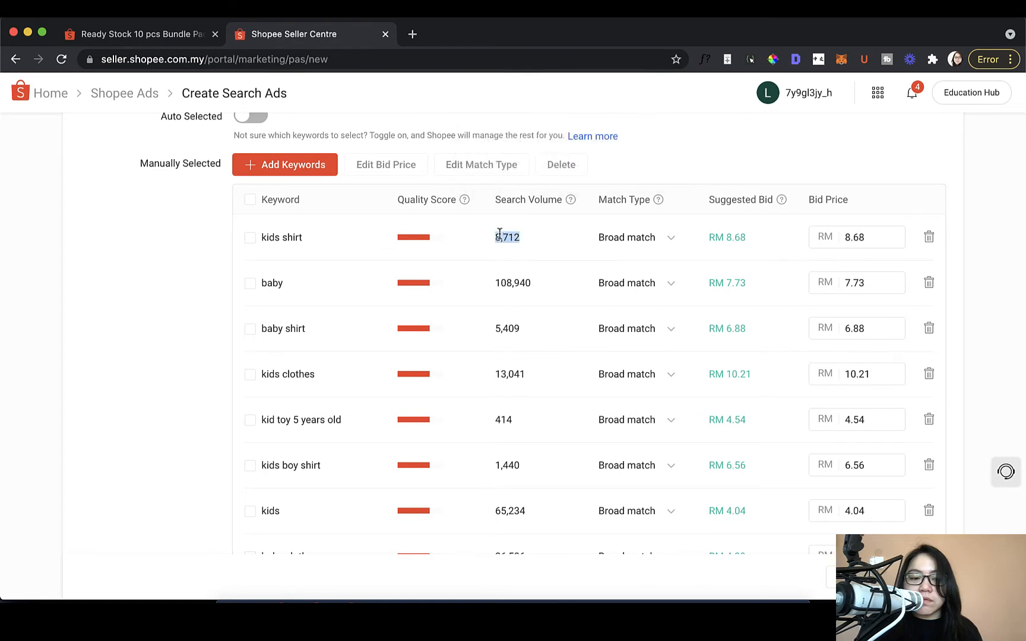
- Set the match type of the keyword "kids shirt" to Exact match
click(653, 206)
click(666, 239)
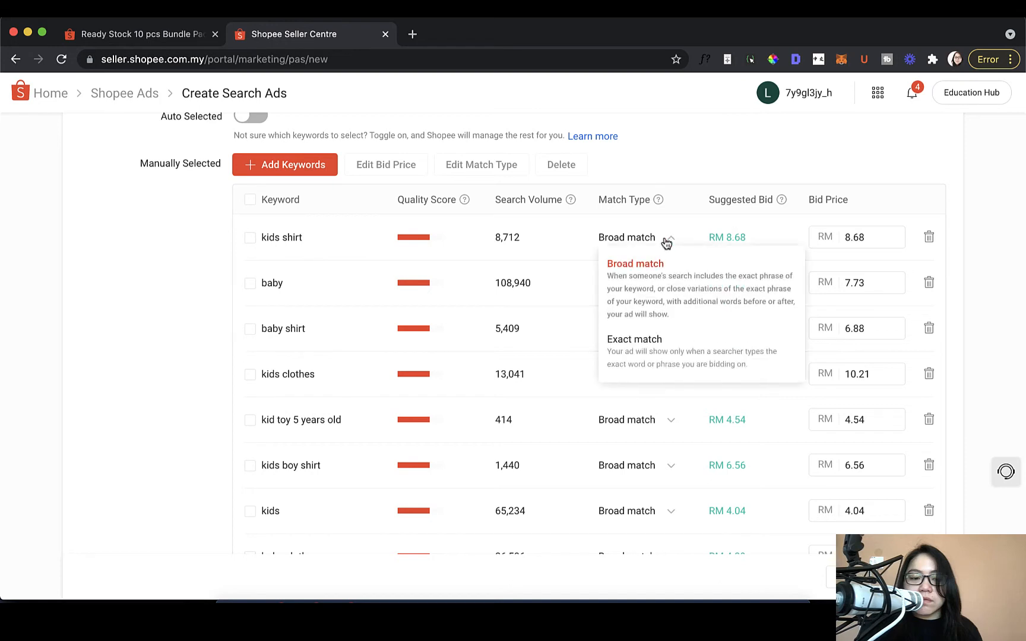
click(660, 344)
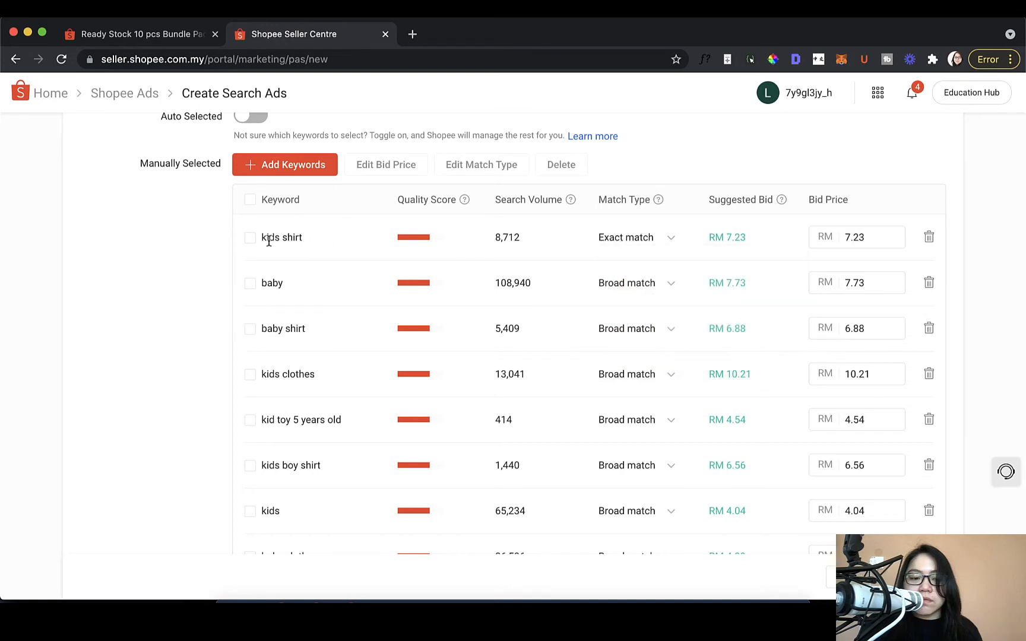
scroll(326, 256, down, 2)
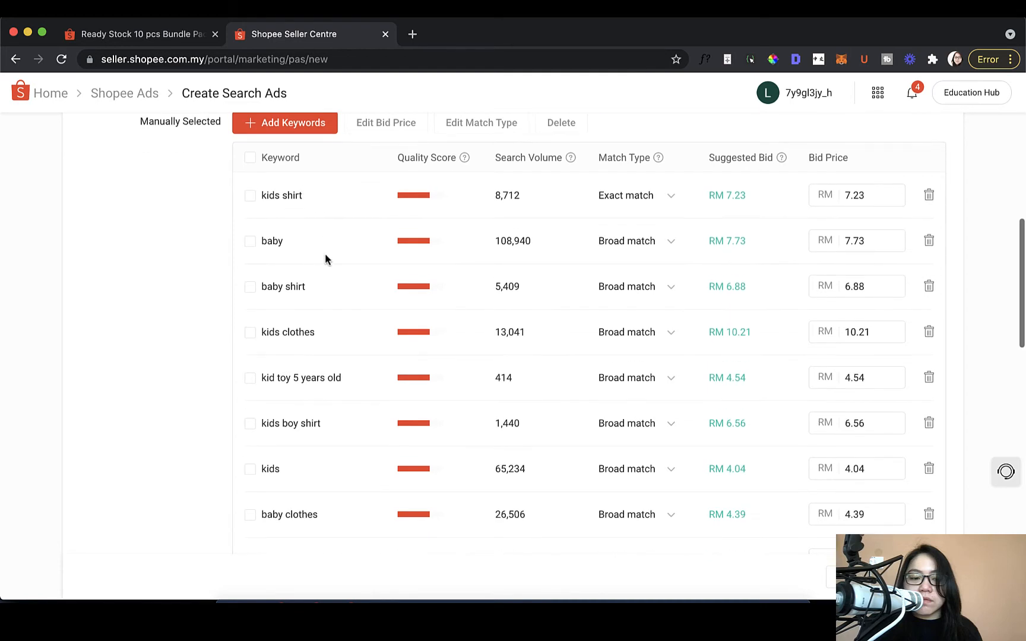
scroll(324, 256, up, 1)
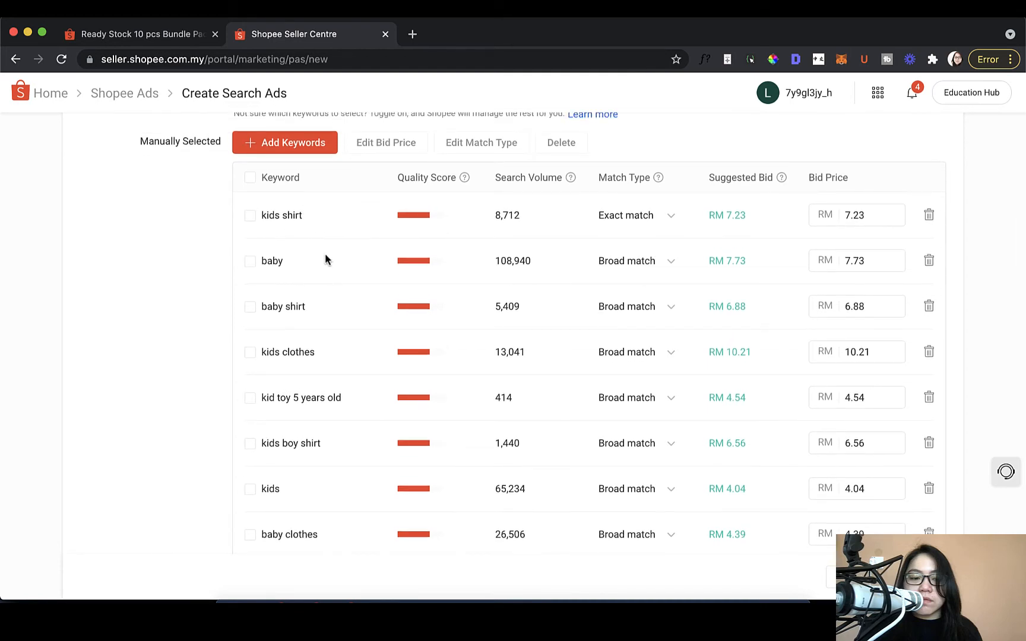
drag(261, 217, 302, 216)
click(311, 218)
scroll(342, 263, up, 1)
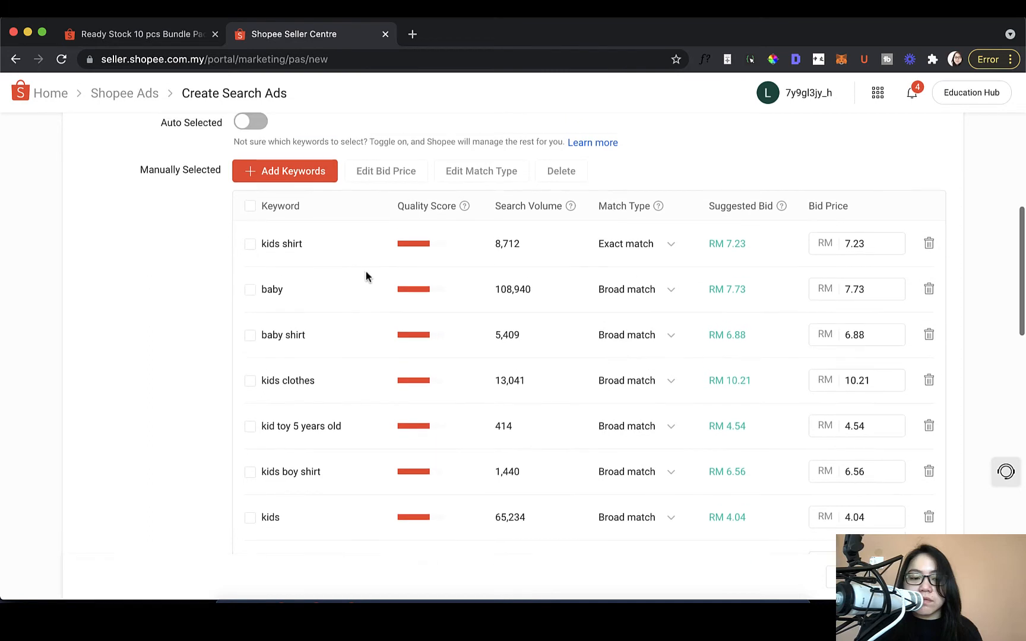
- Switch the keyword "kids shirt" to Broad match and back to Exact match to compare the suggested bids
click(636, 255)
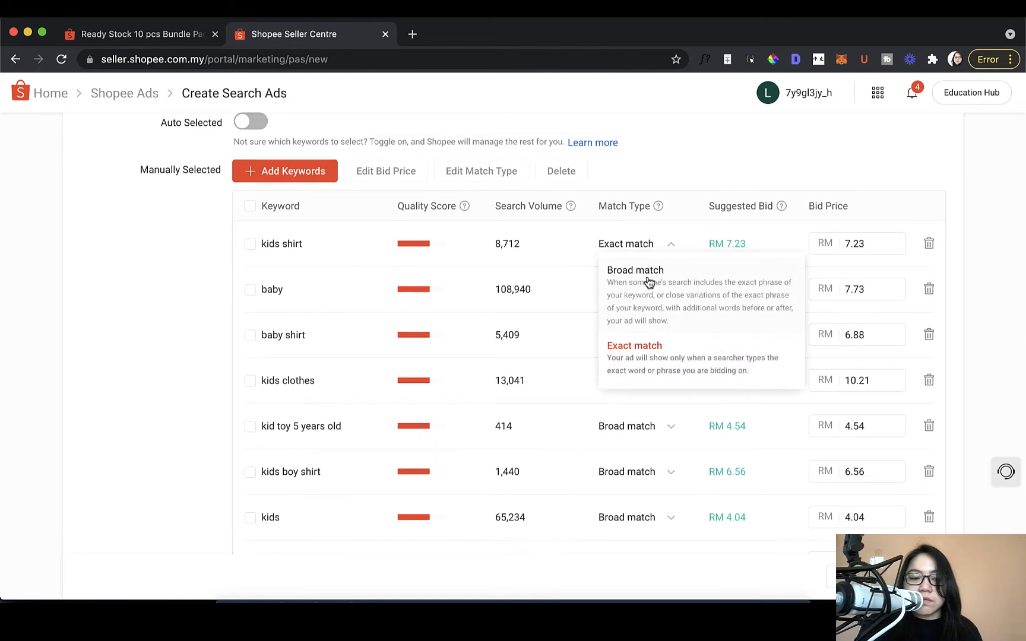
click(647, 279)
click(643, 253)
click(655, 359)
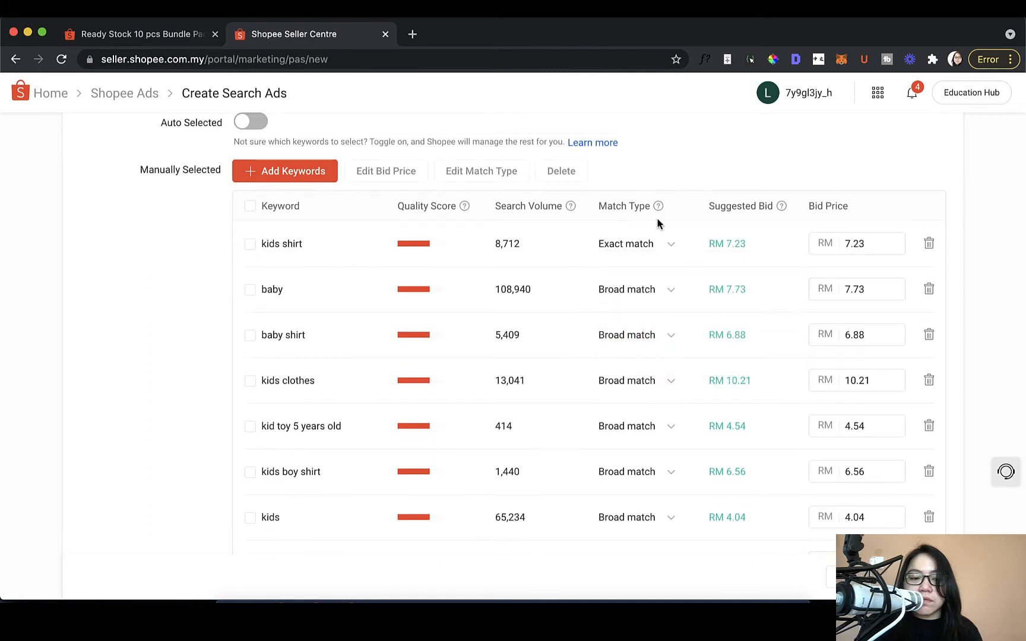
- Return the keyword "kids shirt" to Broad match and read the descriptions of both match types
click(657, 243)
click(660, 273)
click(657, 252)
click(658, 252)
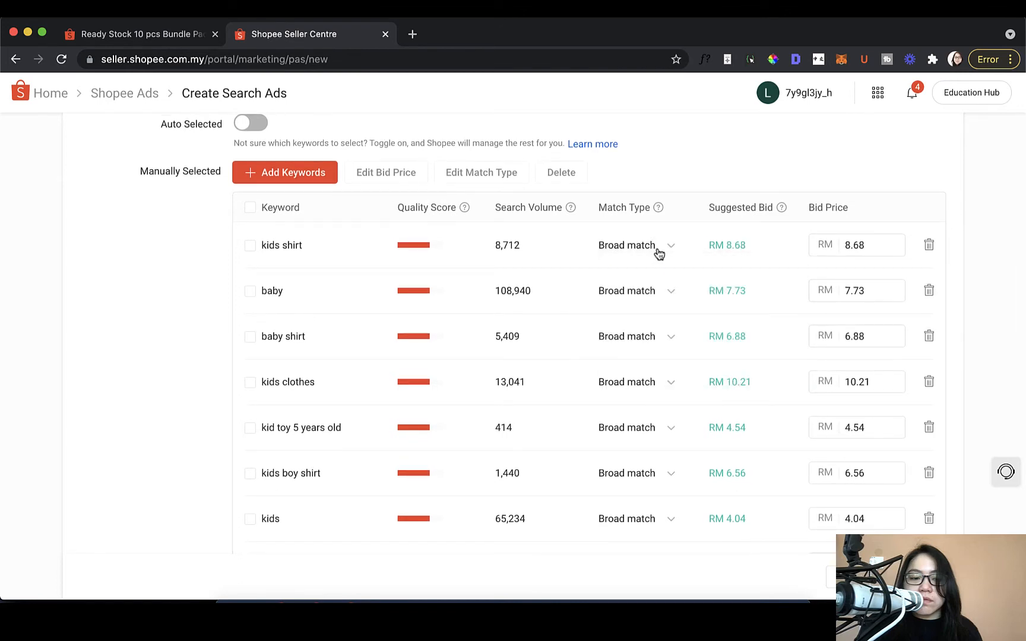
click(658, 252)
click(657, 251)
click(650, 252)
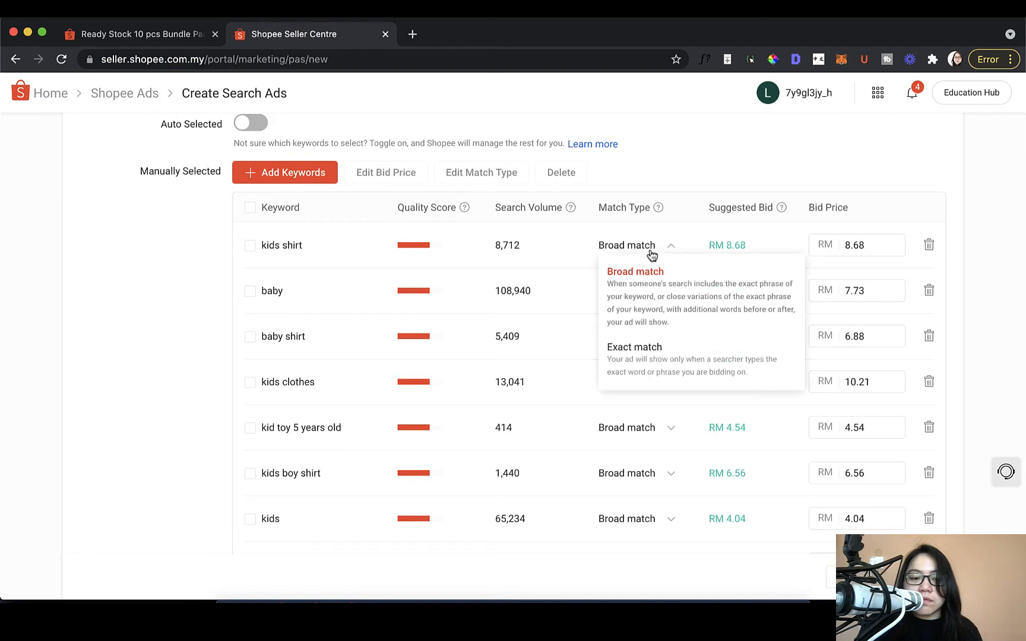
click(650, 275)
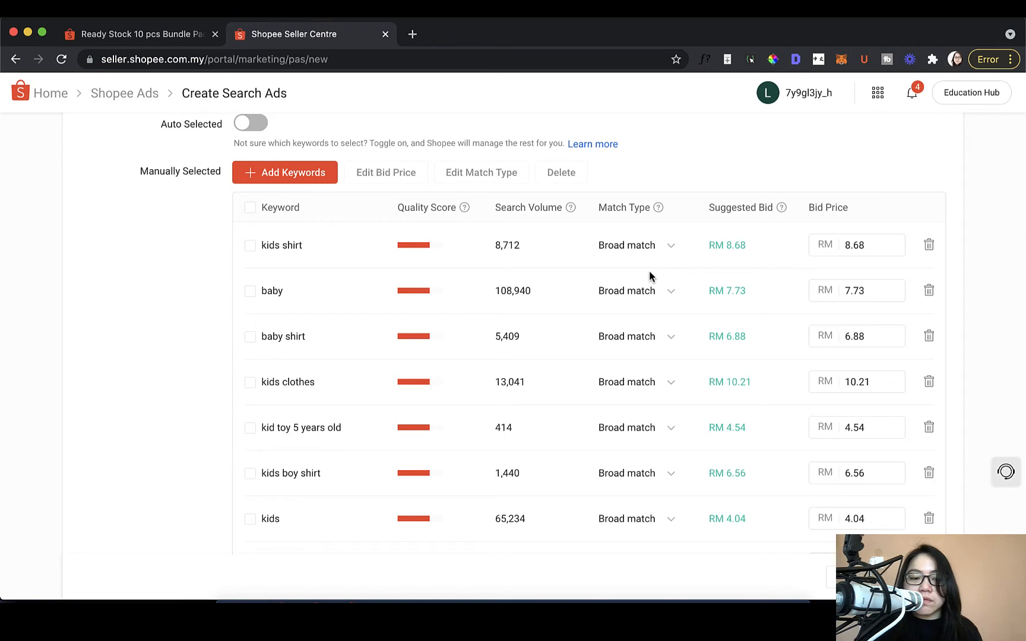
- Alternate the "kids shirt" match type between Exact match and Broad match, finishing on Broad match, to see how the suggested bid responds
click(603, 248)
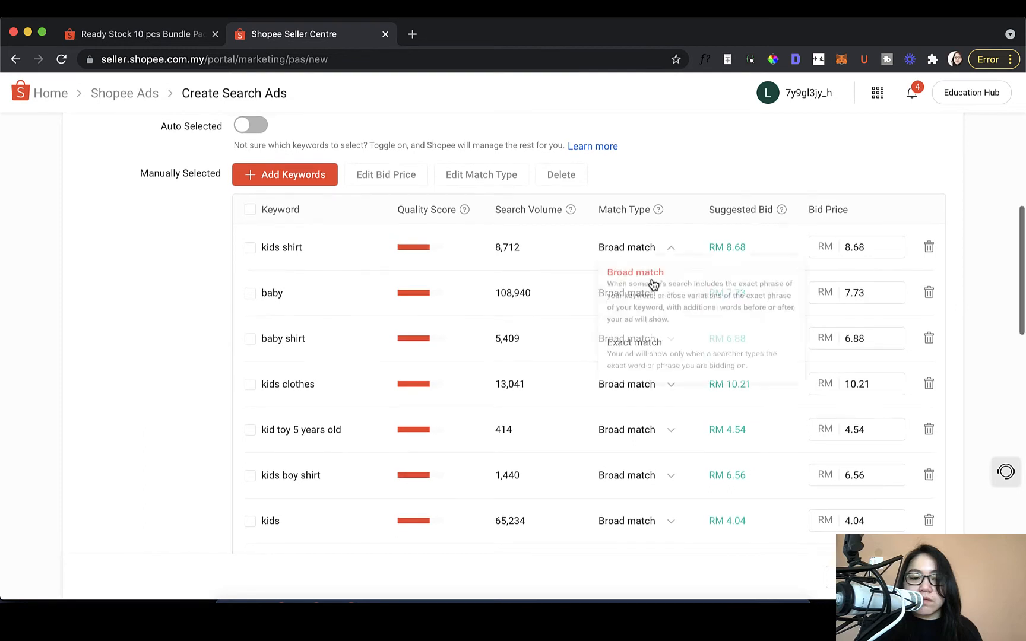
click(660, 358)
click(659, 252)
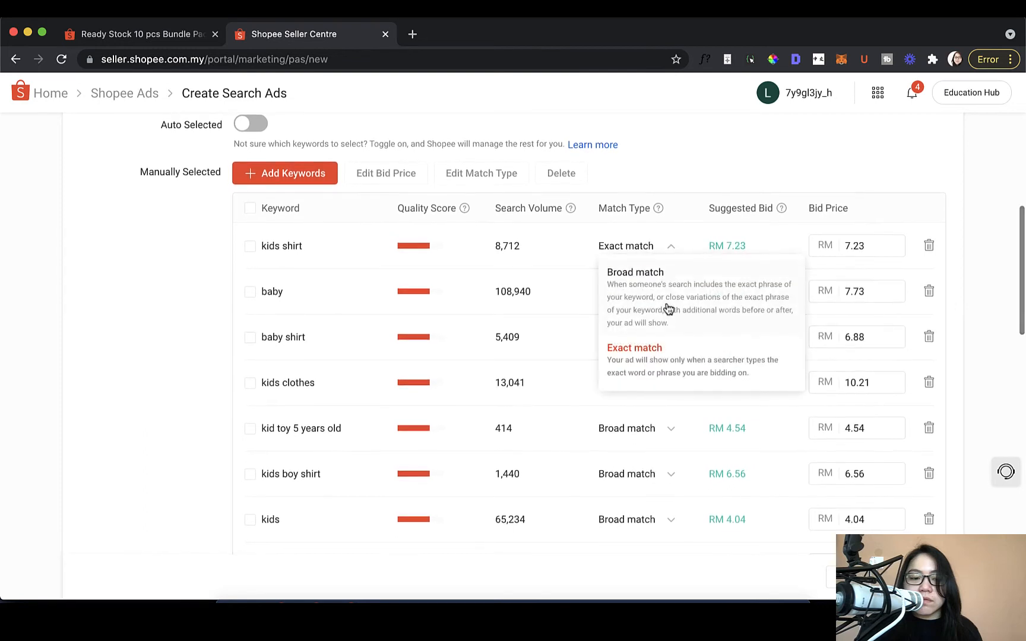
click(665, 306)
scroll(662, 305, up, 1)
click(655, 265)
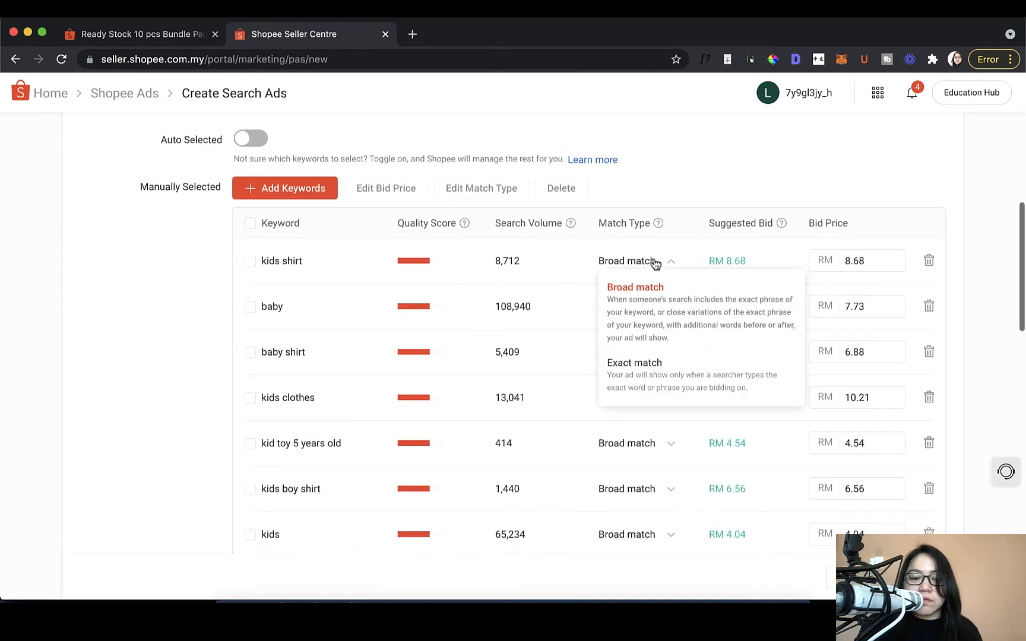
click(731, 234)
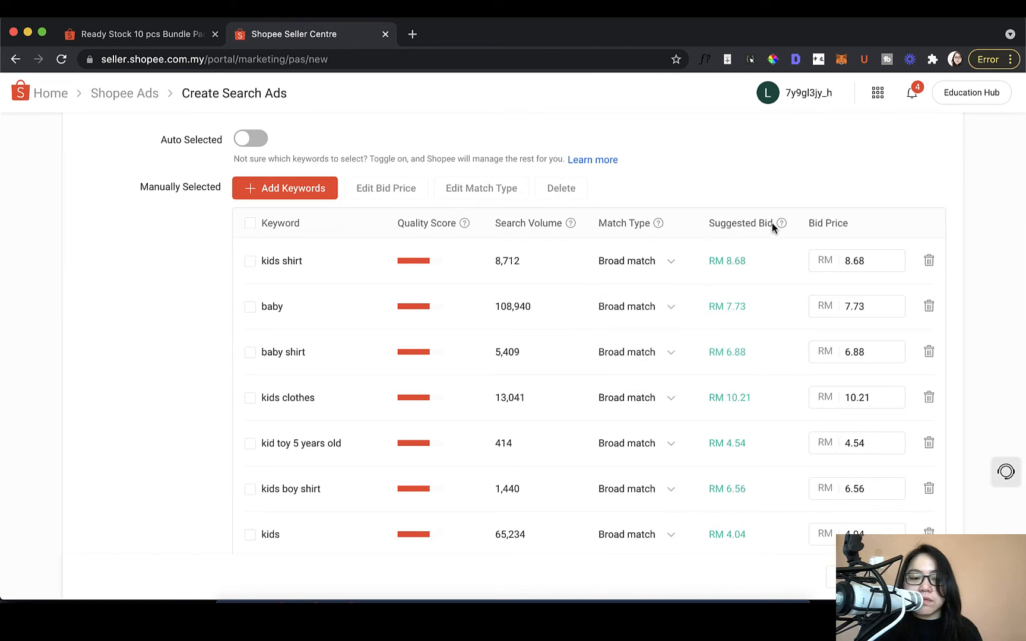
click(623, 262)
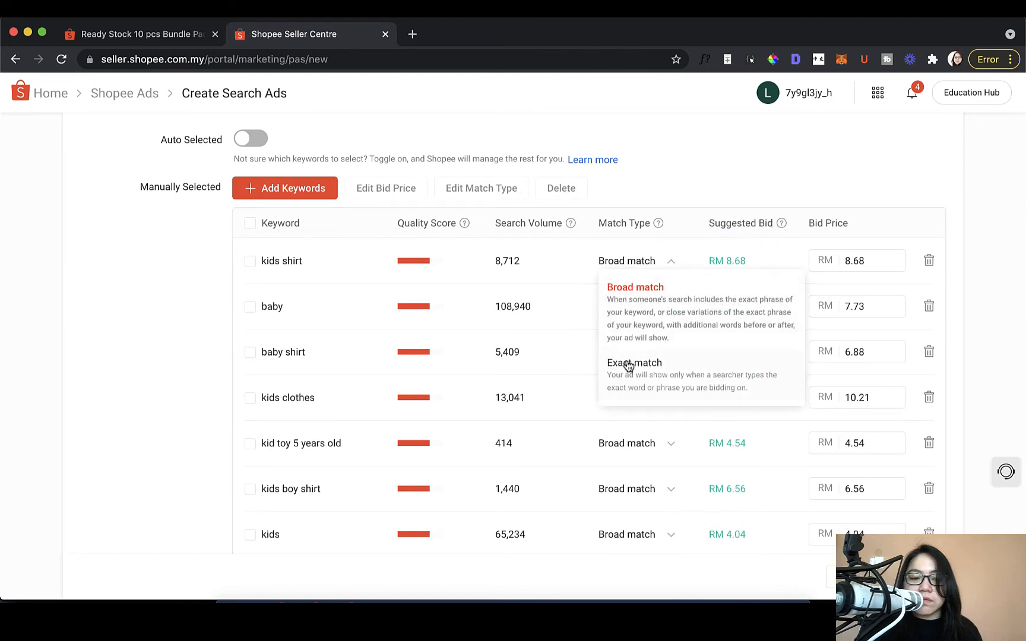
click(628, 365)
click(635, 263)
click(641, 296)
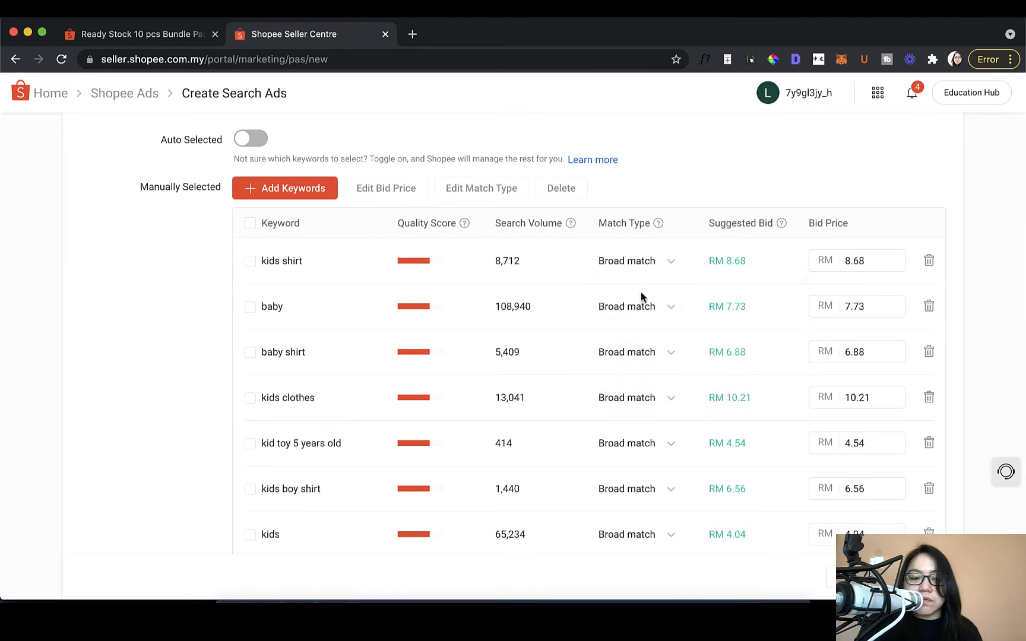
- Set the "kids shirt" keyword's match type to Exact match and review it against the ad's basic settings
click(657, 268)
click(659, 270)
click(669, 265)
click(656, 359)
triple_click(294, 262)
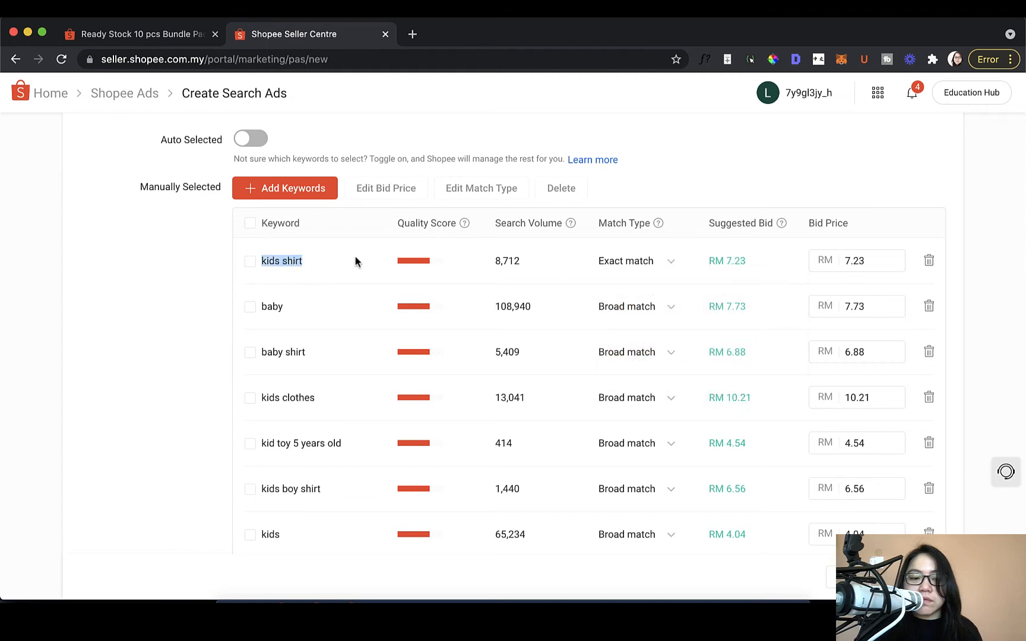
click(356, 261)
scroll(266, 261, up, 10)
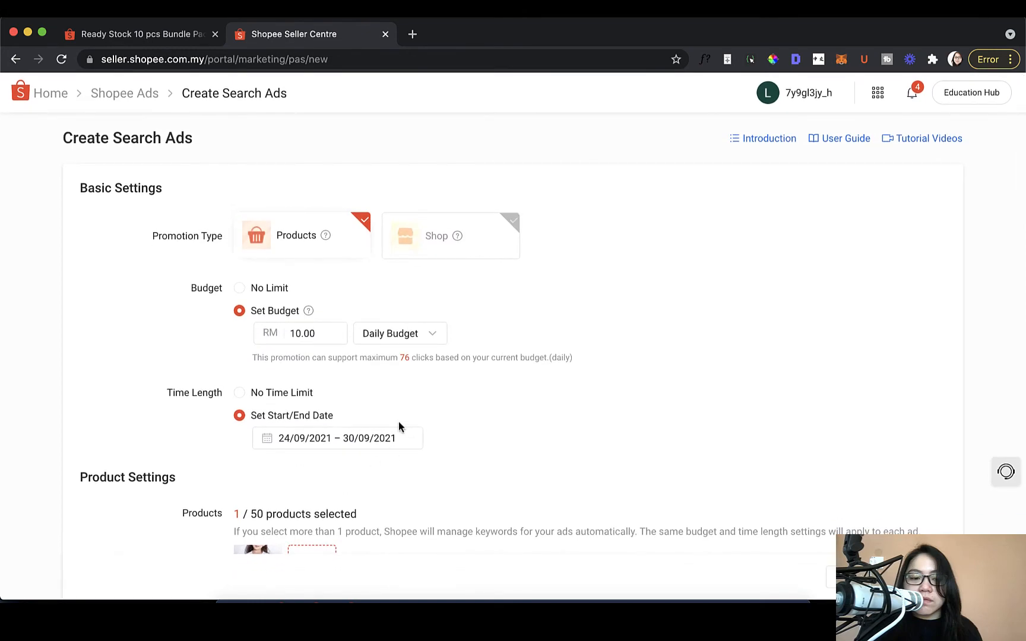
scroll(399, 423, down, 12)
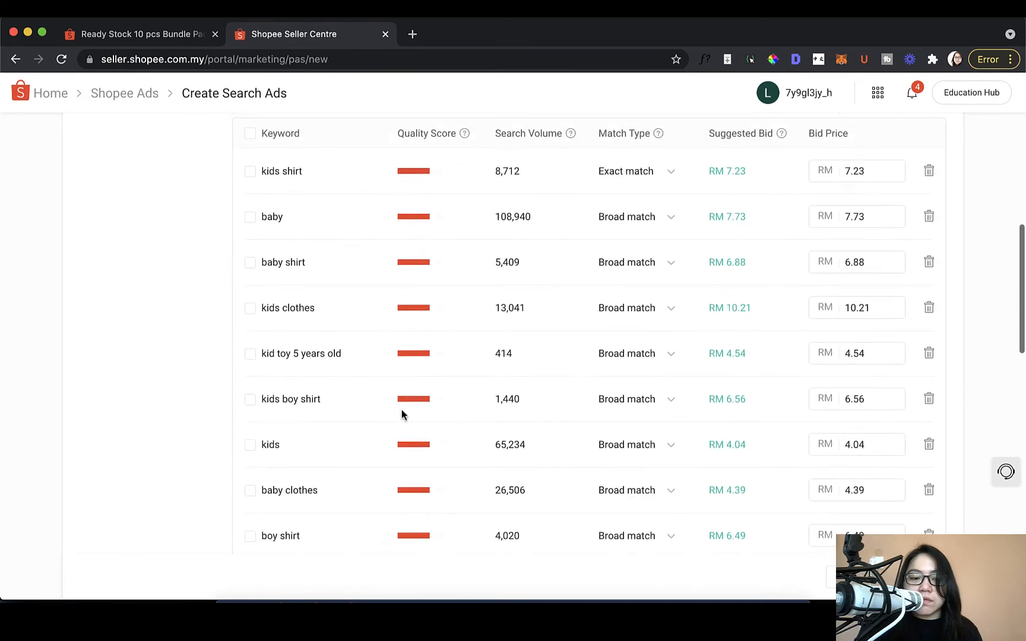
drag(266, 171, 321, 172)
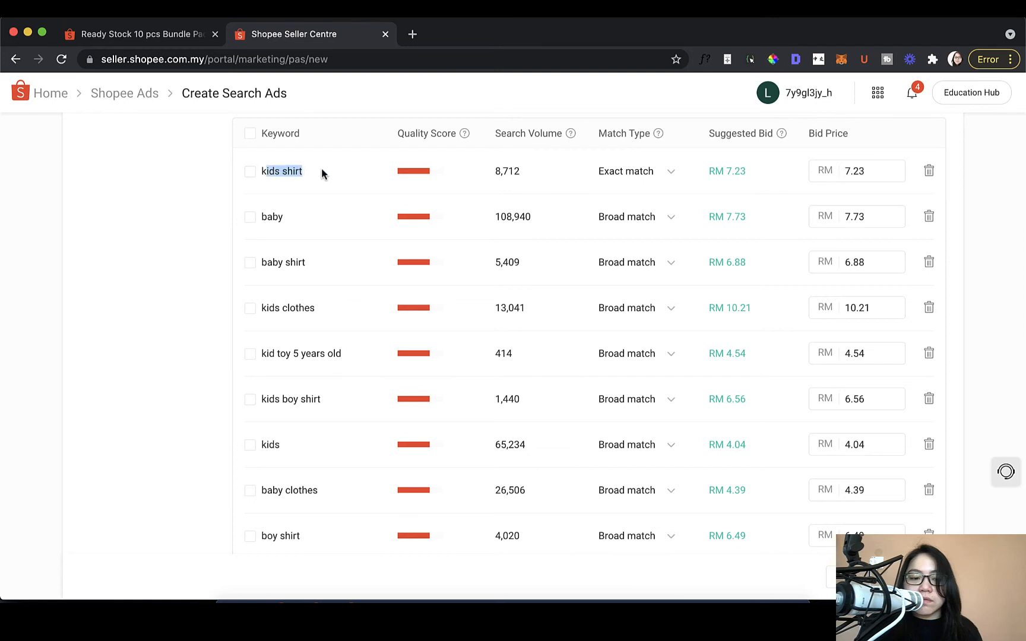
click(324, 173)
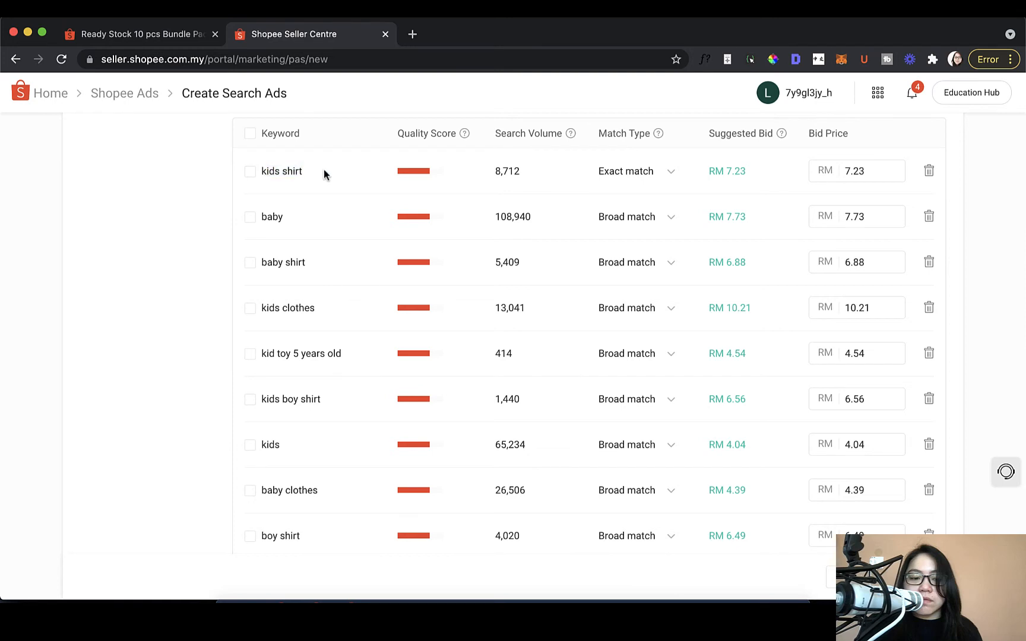
- Change "kids shirt" to Broad match and restore Exact match to contrast the two options
click(620, 172)
click(646, 200)
click(621, 173)
click(661, 291)
- Read the explanation of suggested bids and examine the suggested bid for "kids shirt" alongside the other keywords
mouse_move(782, 136)
triple_click(737, 167)
scroll(770, 206, up, 3)
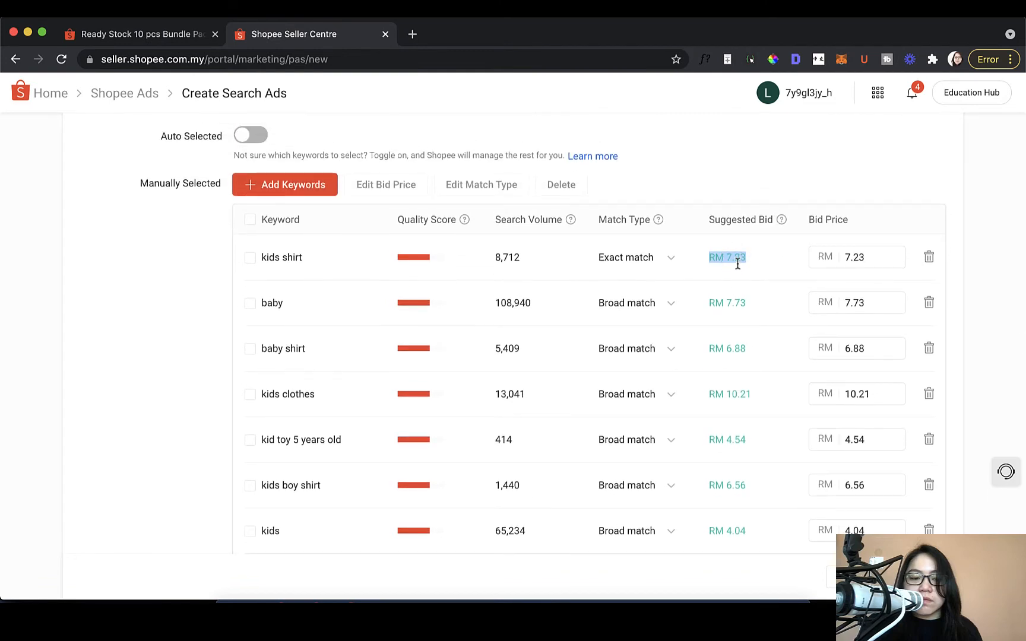
click(763, 259)
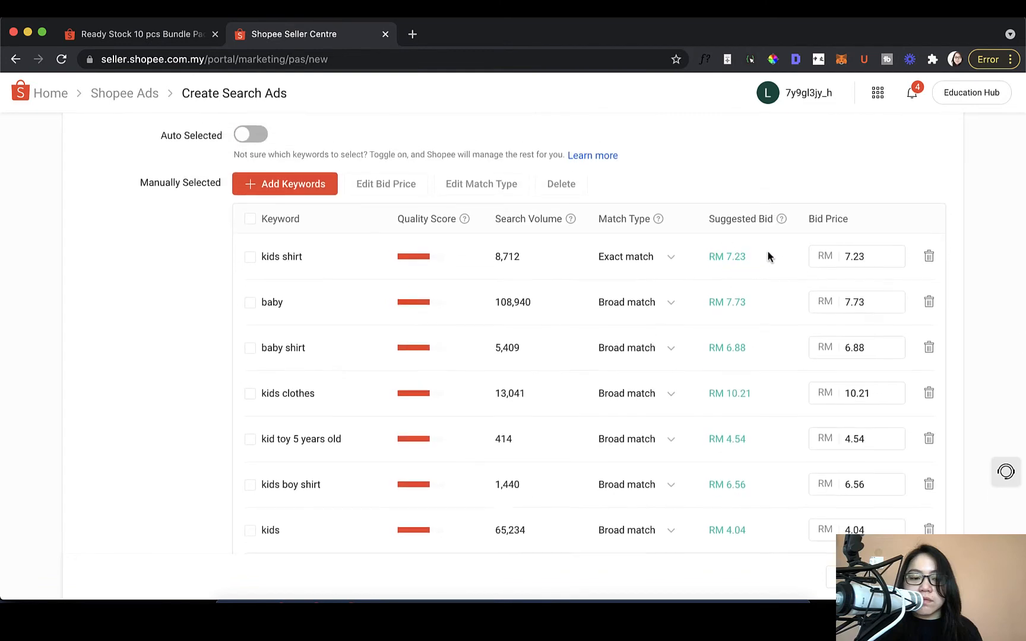
scroll(767, 250, down, 3)
scroll(767, 250, up, 2)
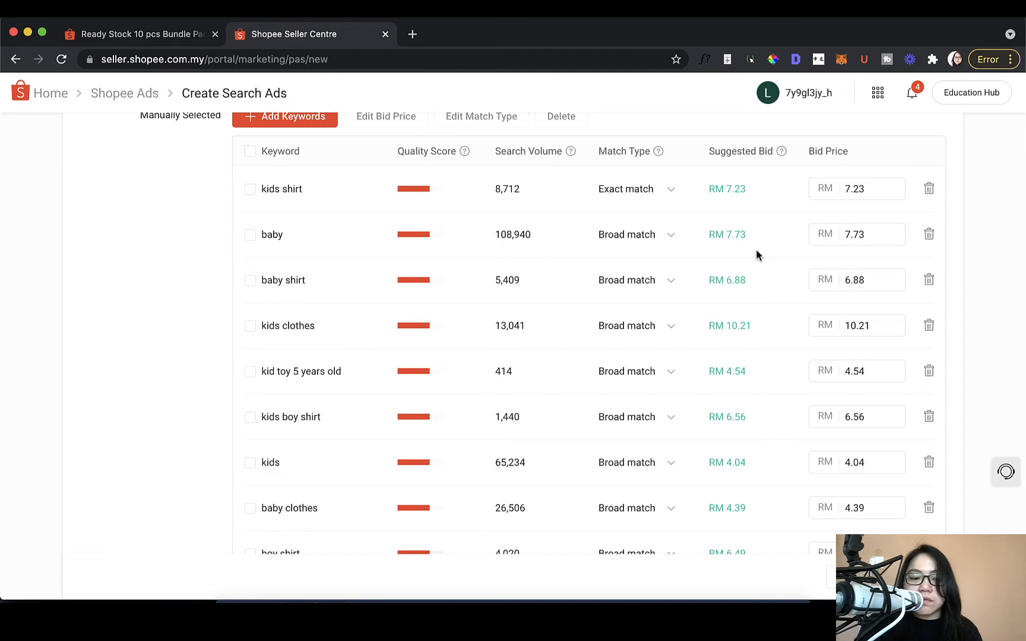
scroll(756, 252, up, 2)
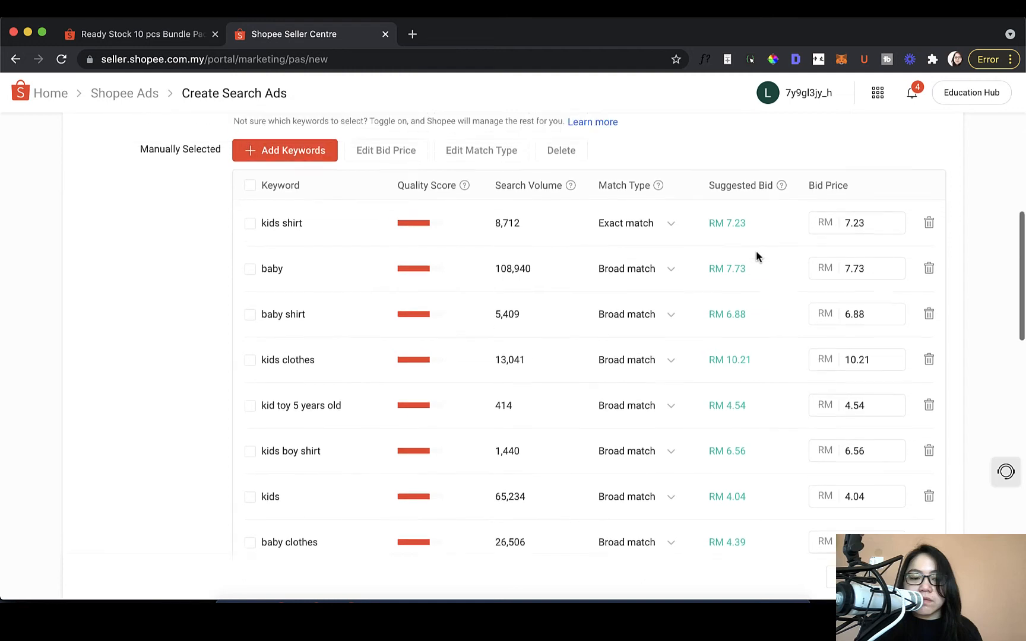
scroll(756, 256, up, 1)
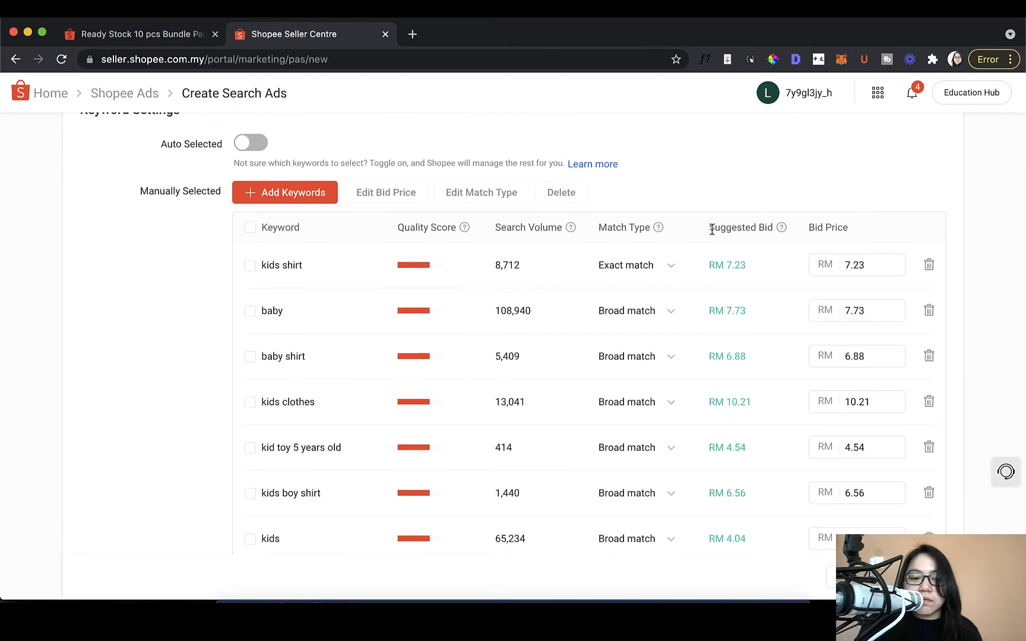
- Compare the suggested bid with the bid price entered for the keyword "kids shirt"
drag(769, 224, 710, 229)
click(774, 235)
double_click(736, 265)
click(766, 262)
click(855, 265)
double_click(855, 264)
click(749, 271)
- Review the "kids shirt" suggested bid again and look through the remaining keywords' search volumes, match types and bid prices
scroll(766, 262, up, 5)
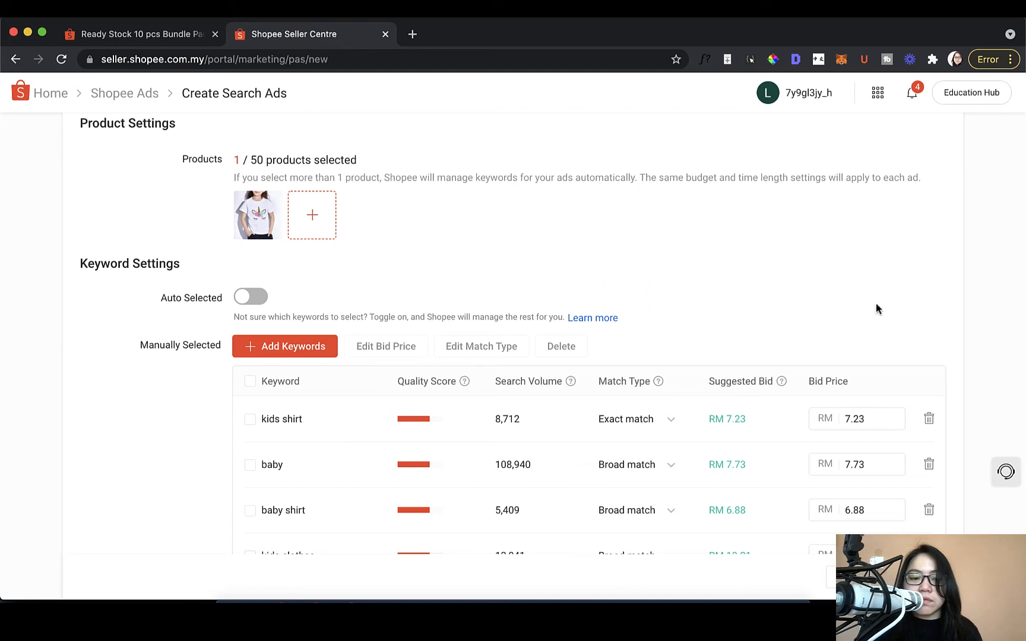
scroll(785, 317, down, 5)
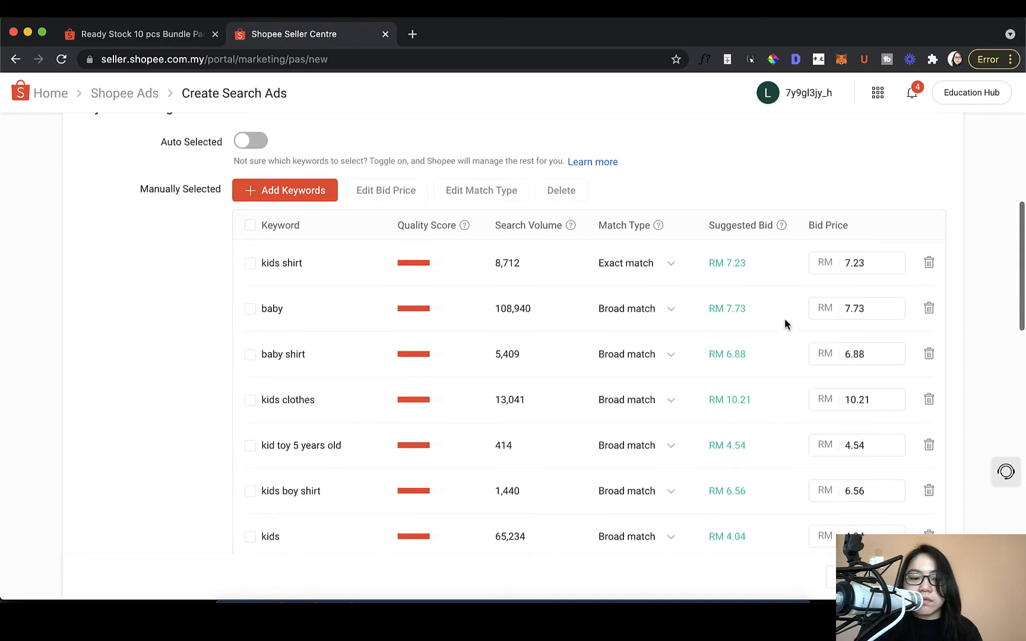
drag(723, 263, 753, 269)
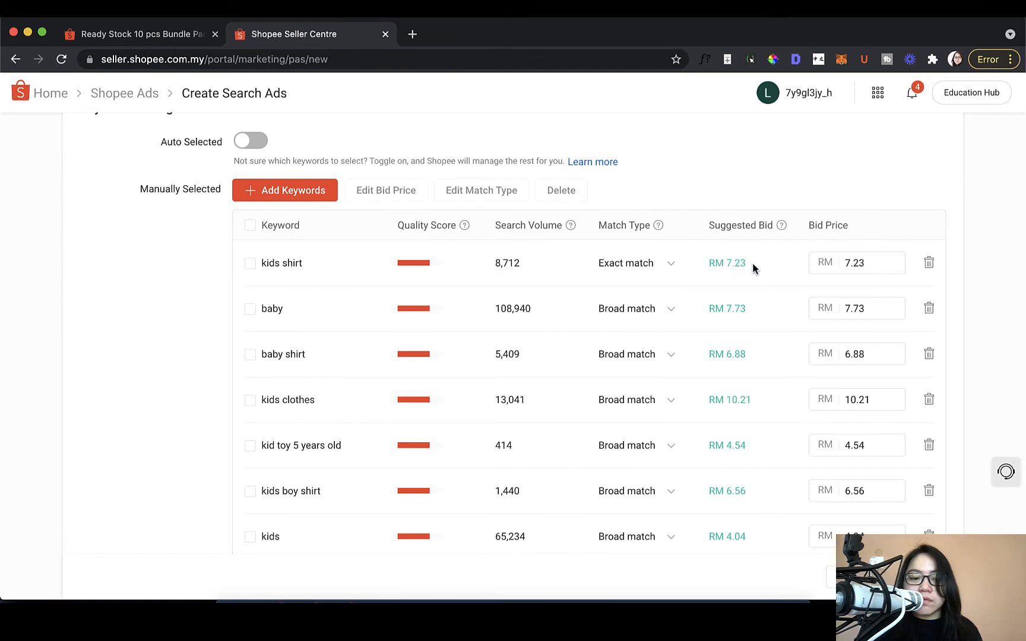
click(723, 264)
triple_click(723, 264)
click(764, 268)
scroll(764, 263, down, 1)
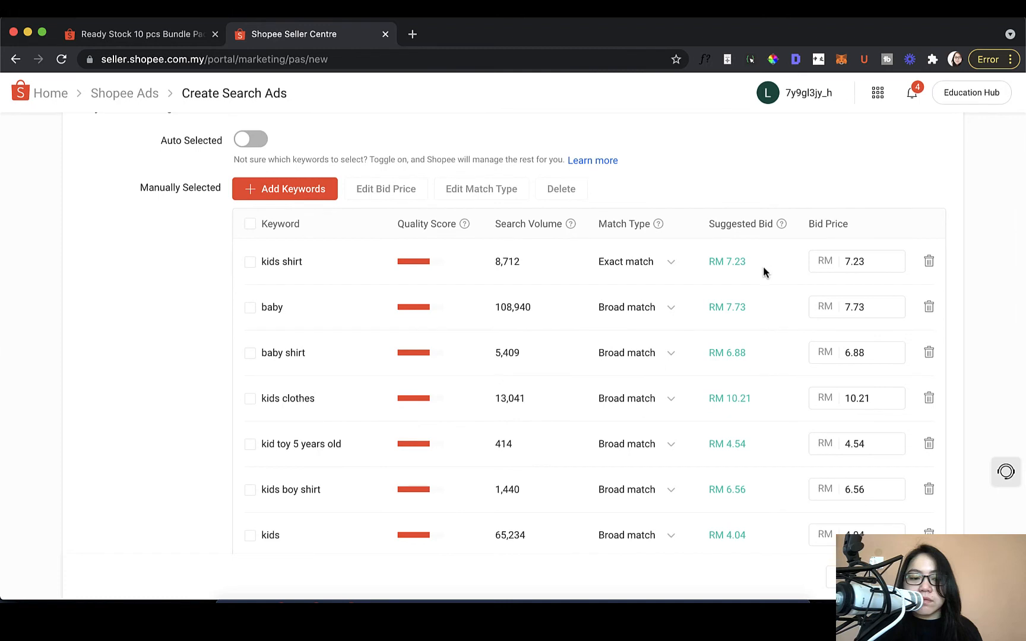
scroll(767, 271, down, 3)
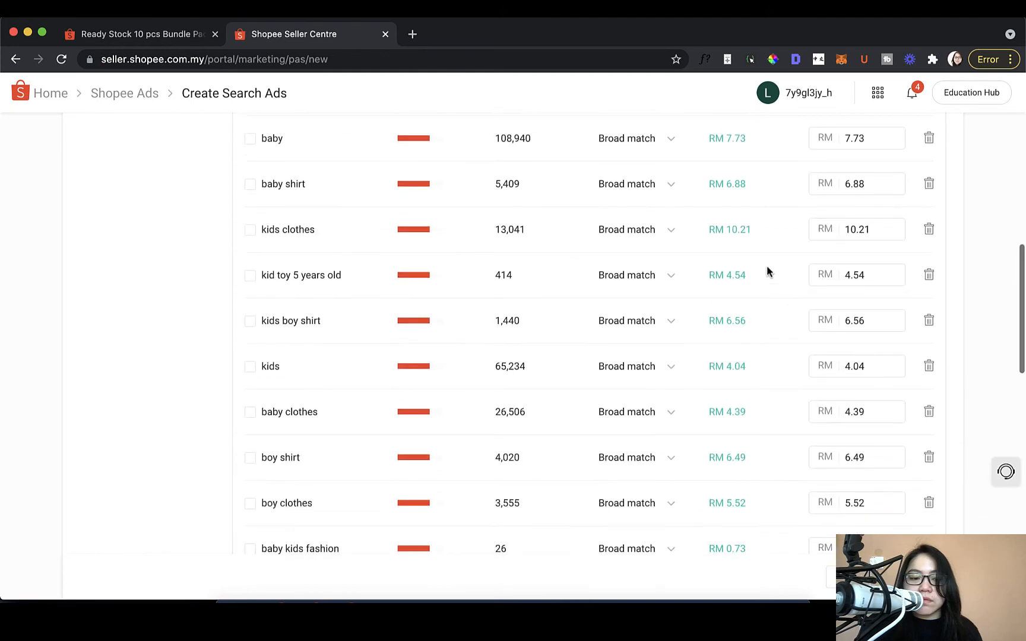
scroll(766, 268, up, 3)
scroll(767, 268, down, 2)
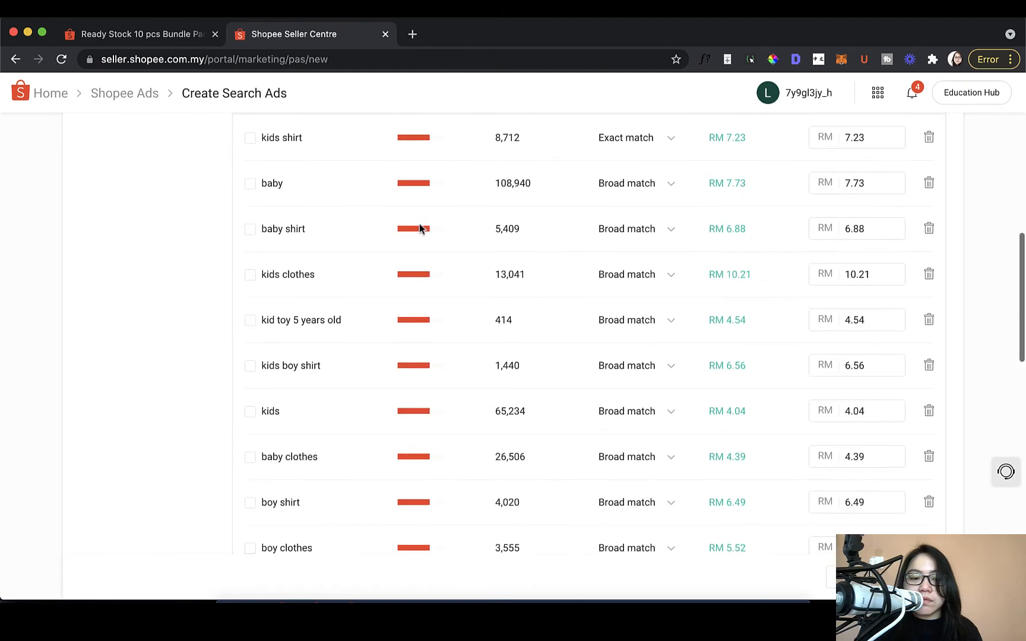
- Examine the search volume of the keyword "baby" and look through the match types and bids of the remaining keywords
click(545, 184)
drag(496, 183, 545, 186)
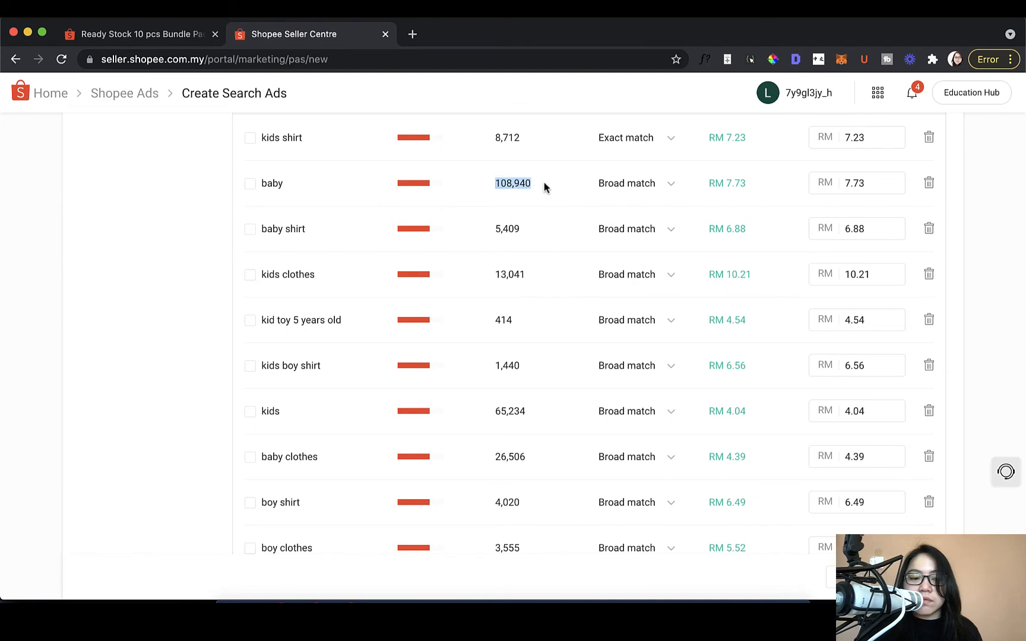
click(546, 188)
scroll(548, 239, up, 2)
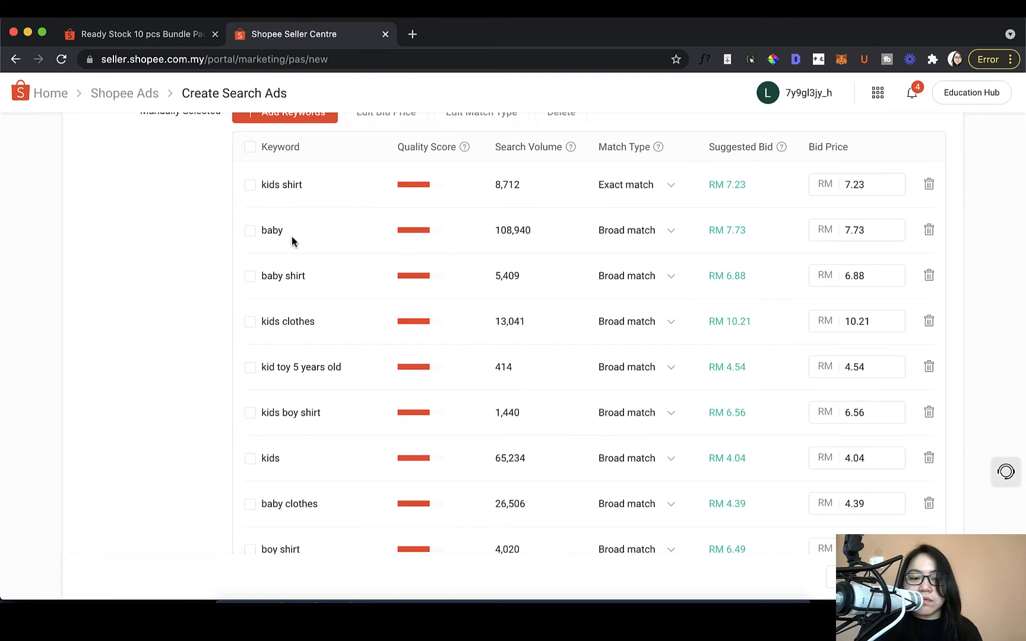
drag(279, 232, 260, 231)
click(323, 220)
scroll(379, 257, down, 5)
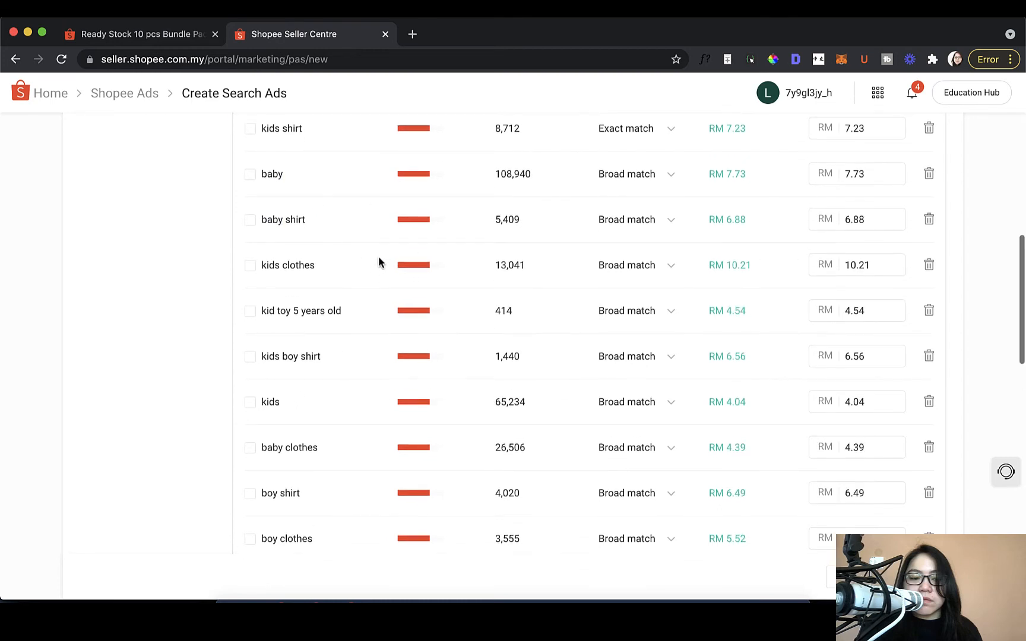
scroll(379, 262, down, 12)
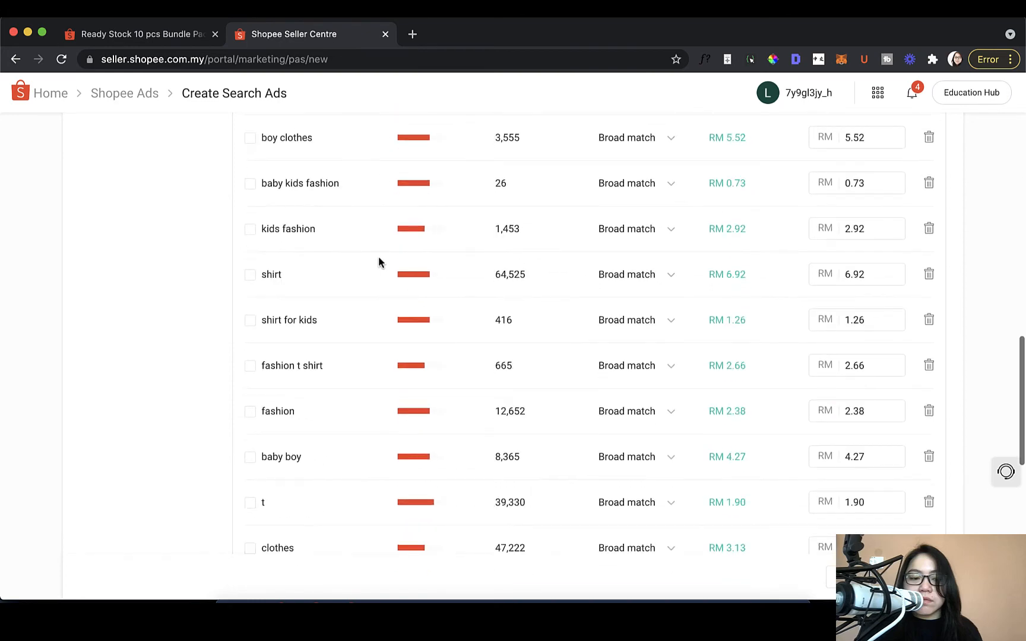
scroll(379, 262, up, 15)
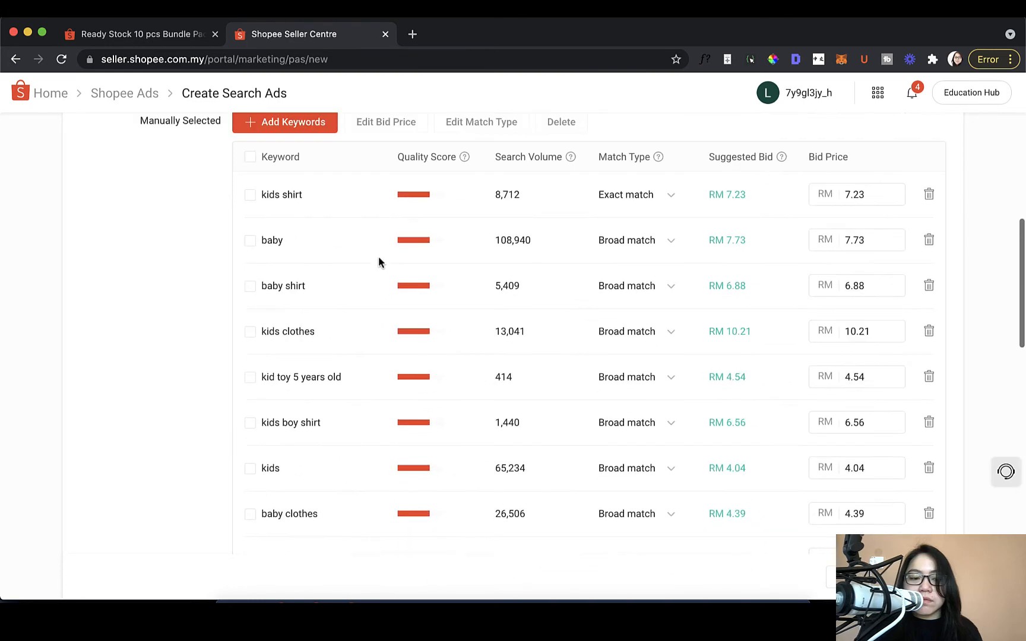
scroll(373, 257, down, 10)
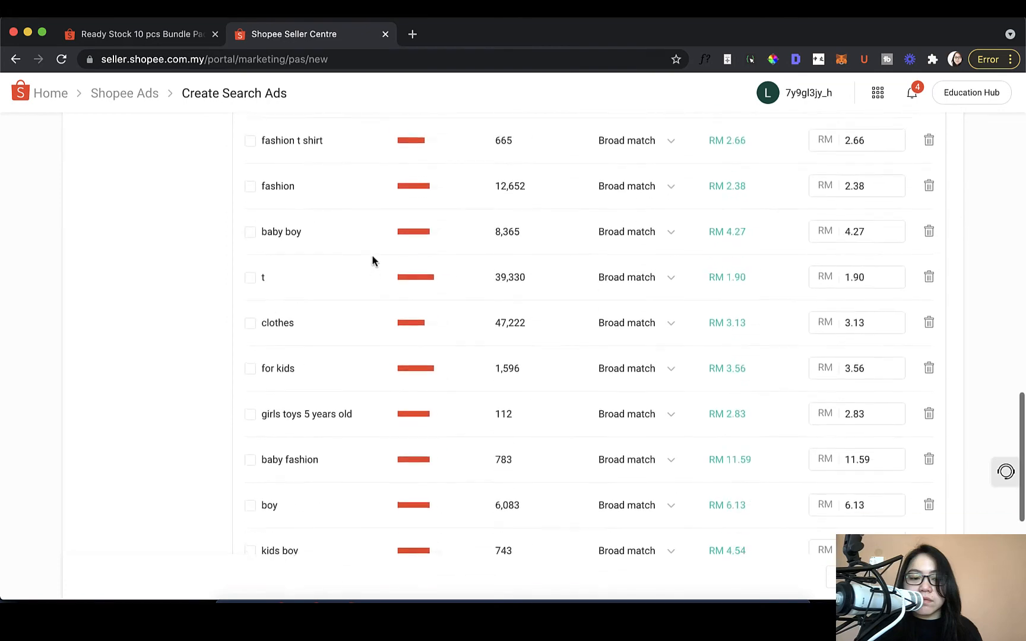
scroll(374, 260, up, 15)
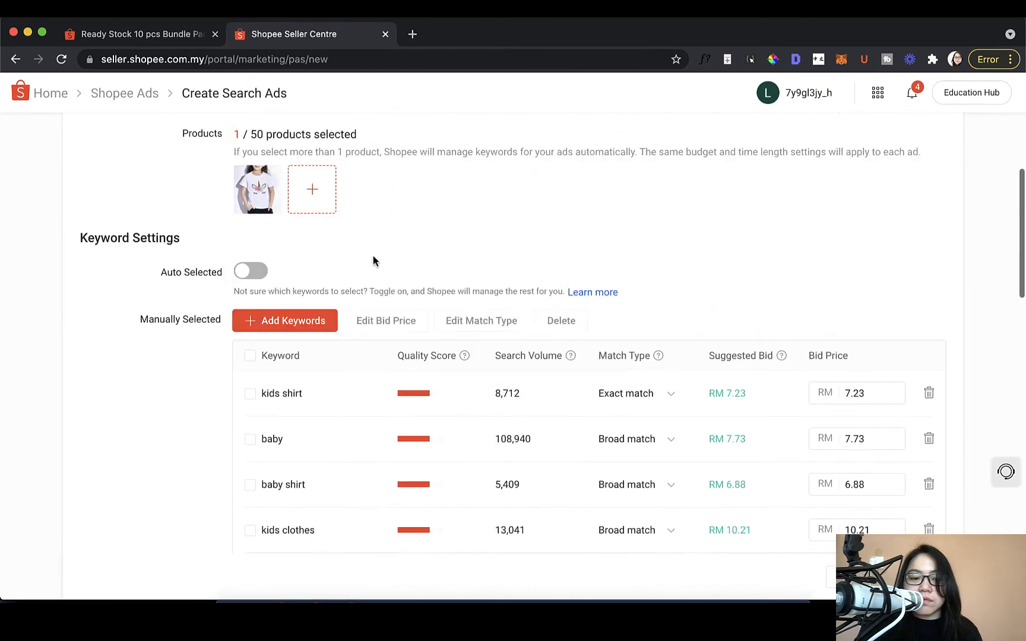
scroll(374, 260, down, 5)
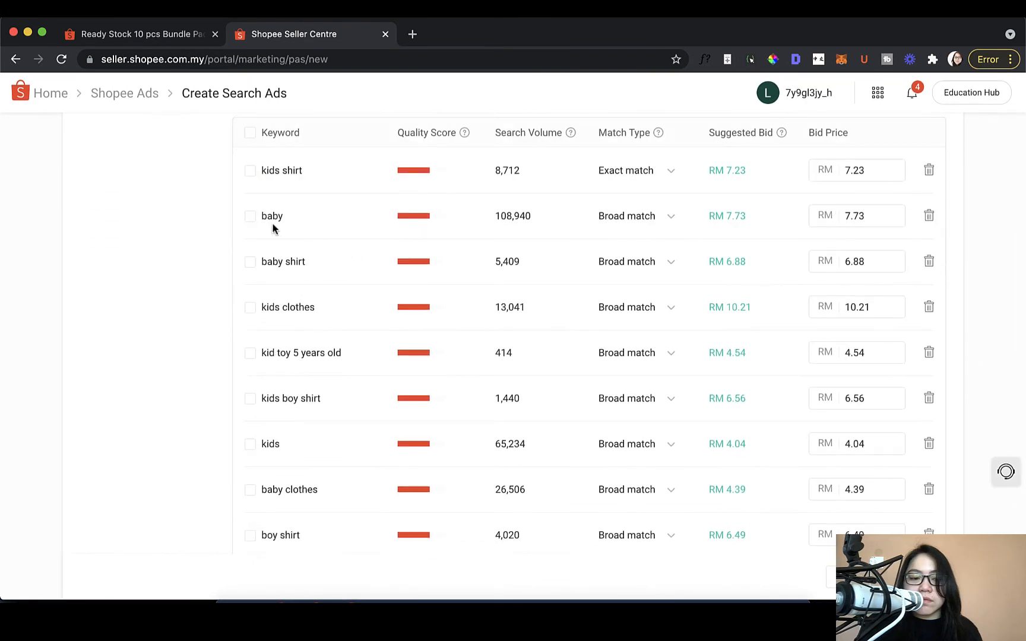
- Select the keywords "kids shirt", "kids boy shirt" and "shirt for kids" in the manually selected keyword list
click(250, 170)
scroll(219, 306, down, 1)
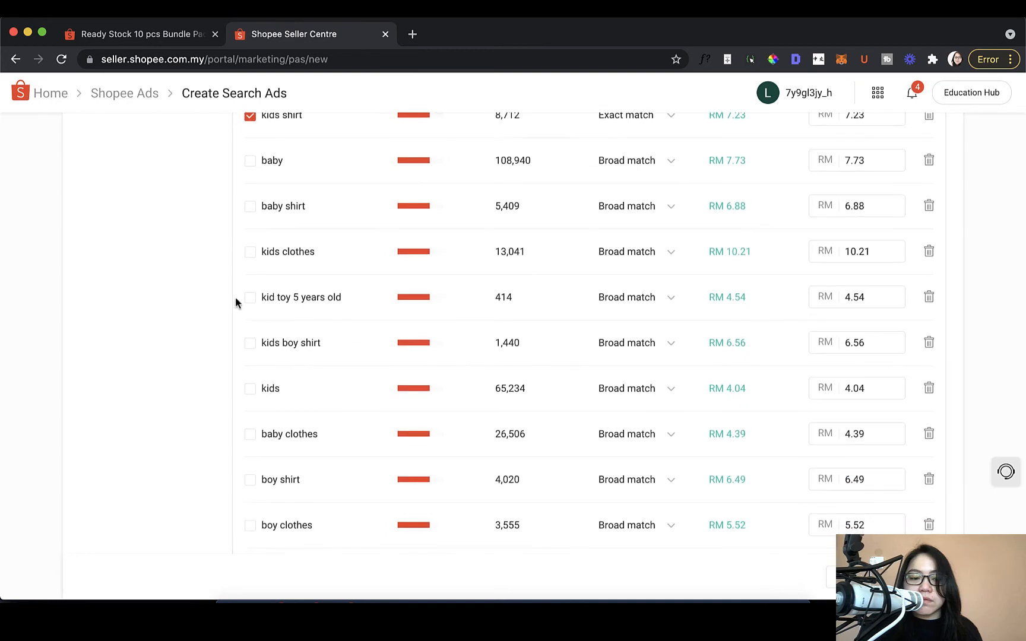
click(250, 344)
scroll(252, 350, down, 4)
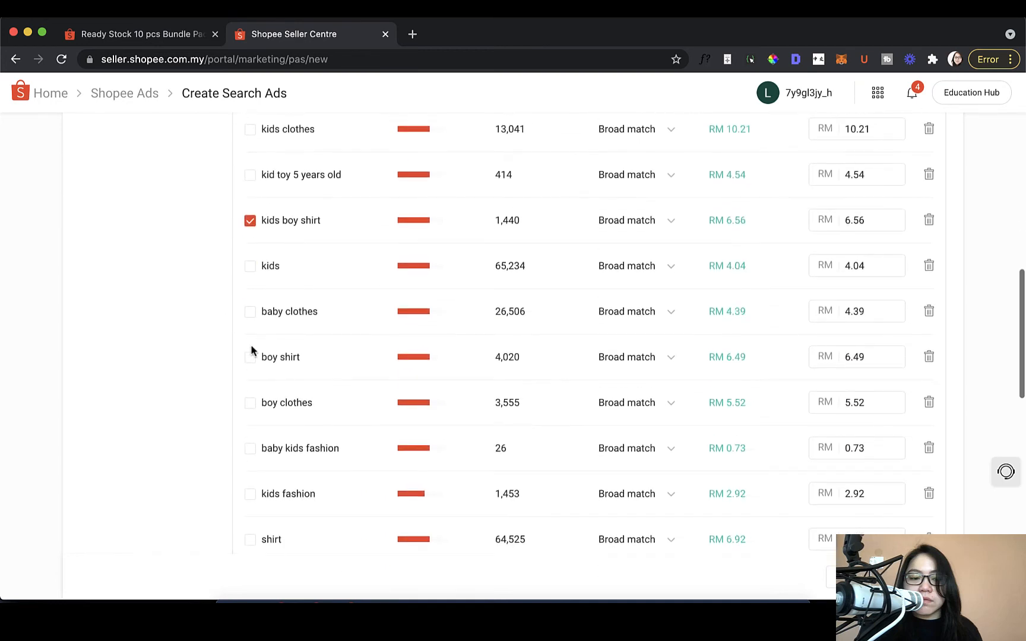
scroll(242, 350, down, 2)
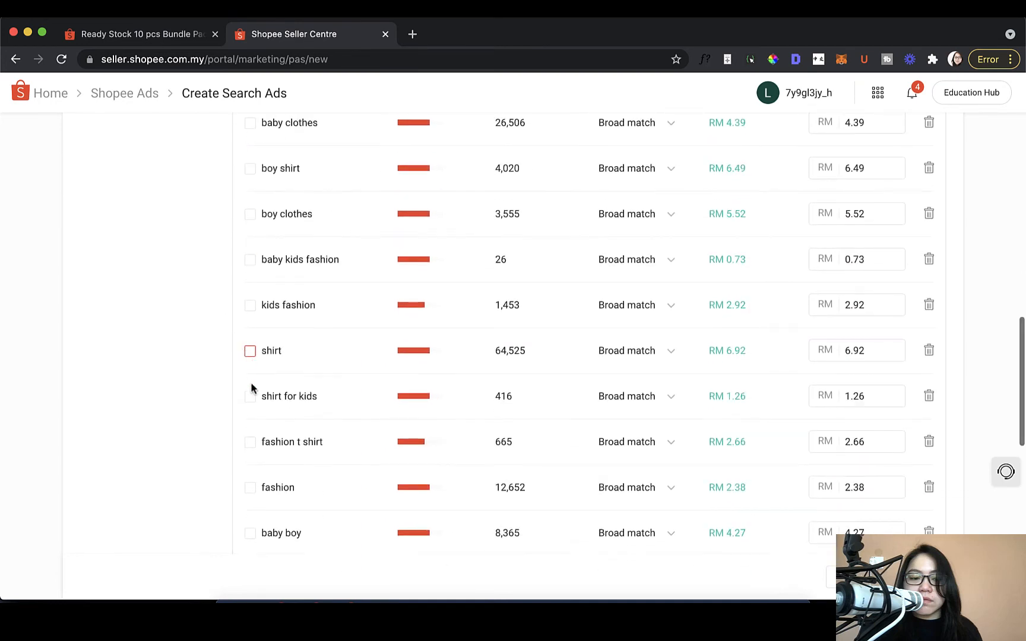
click(250, 396)
scroll(372, 362, down, 5)
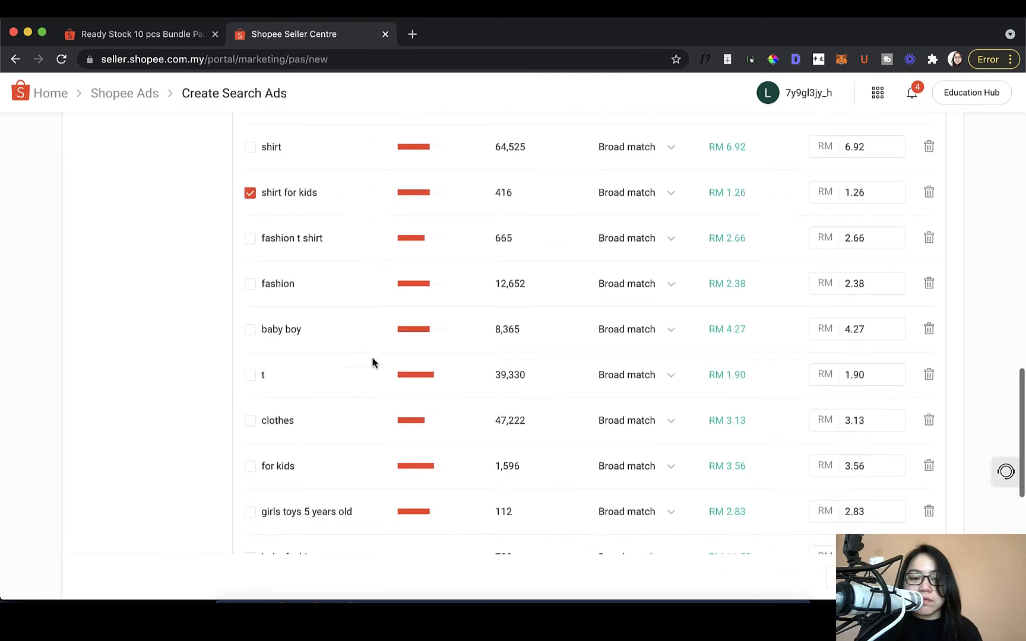
- Set the bid price of the keyword "kids shirt" to RM 6.50
scroll(373, 362, up, 4)
scroll(371, 362, up, 4)
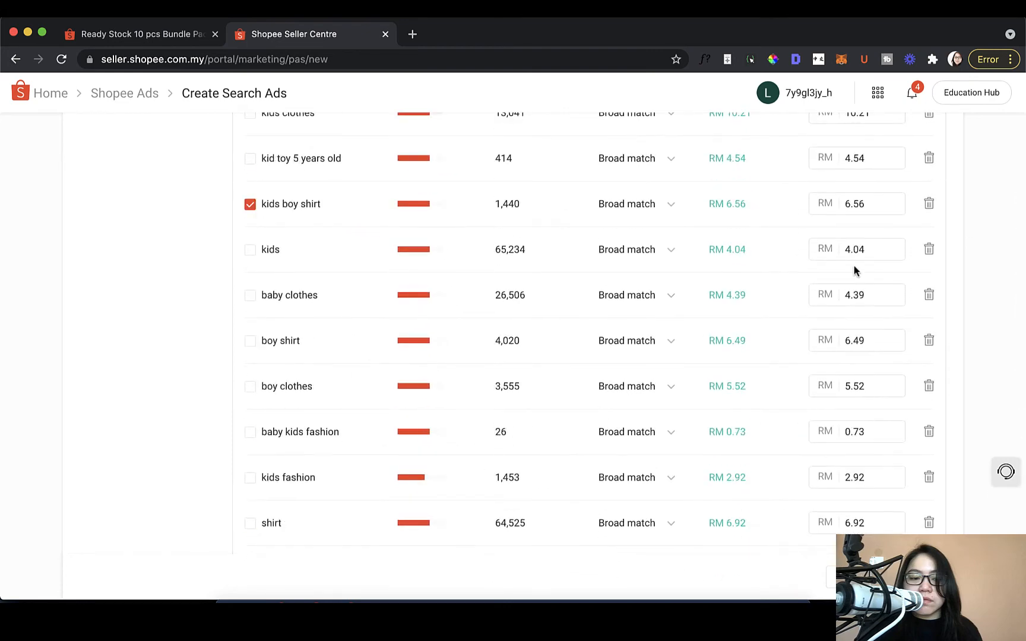
scroll(853, 265, up, 5)
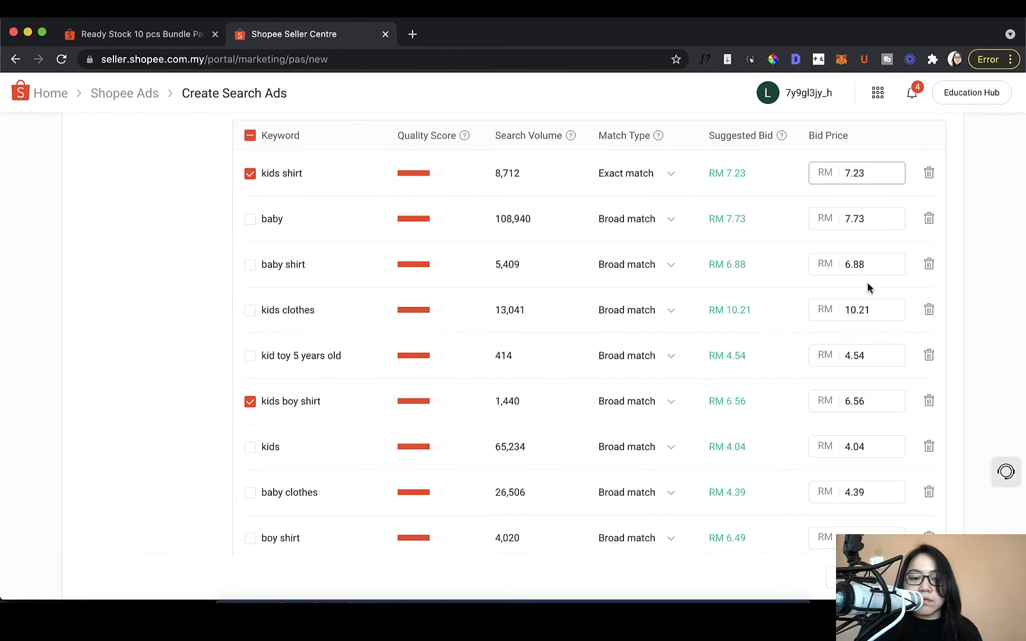
drag(872, 173, 825, 171)
text(6.5)
click(1019, 224)
- Set the bid price of the keyword "kids boy shirt" to RM 6.00
click(856, 410)
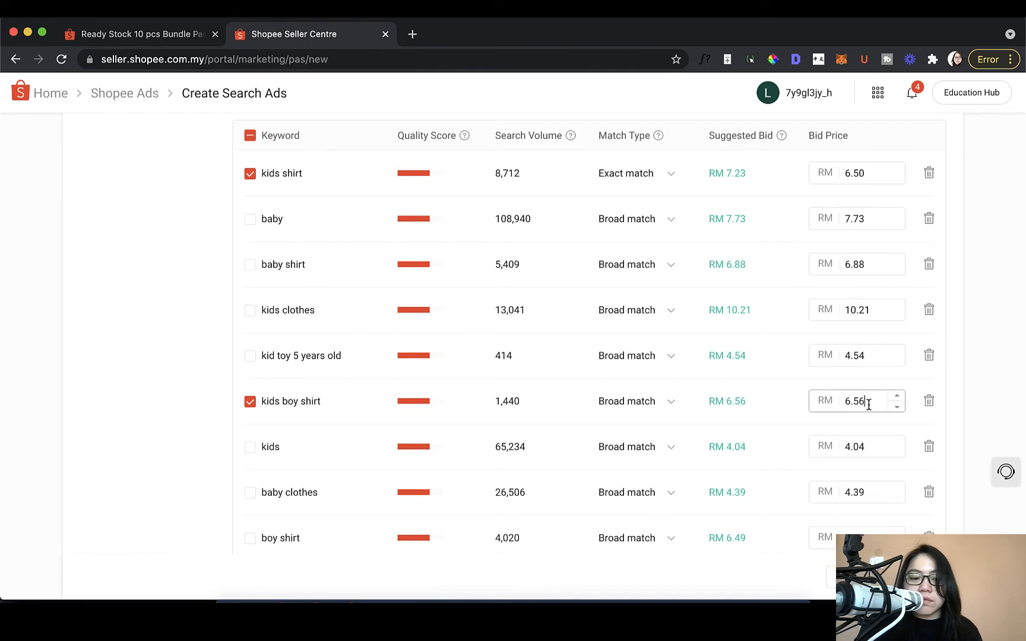
scroll(898, 406, down, 3)
key(super+a)
text(0)
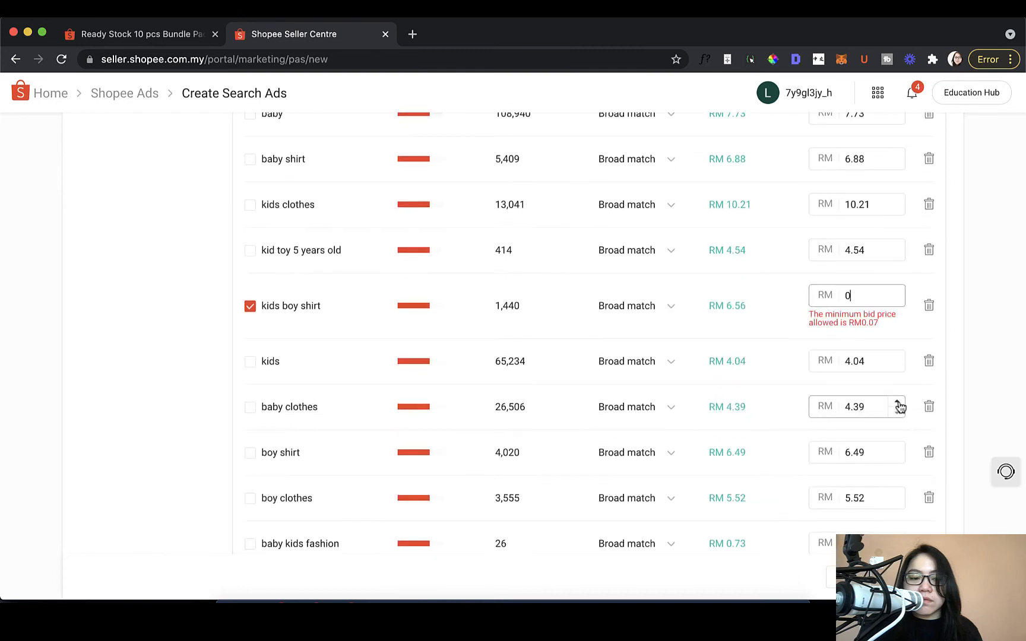
key(BackSpace)
text(6)
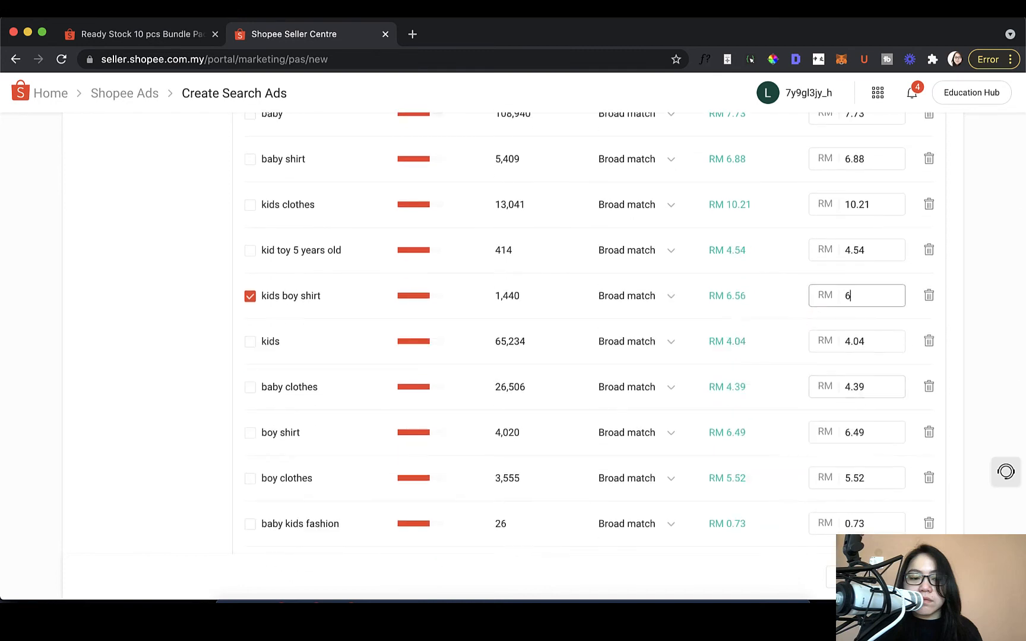
click(1004, 393)
- Set the bid price of the keyword "shirt for kids" to RM 1.00
scroll(1001, 392, down, 5)
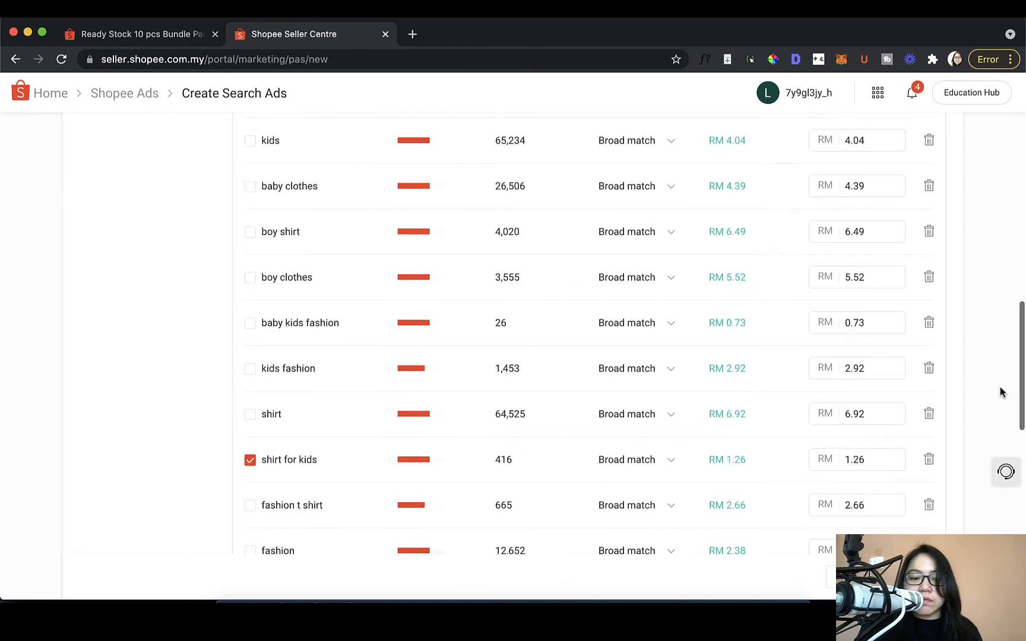
click(877, 445)
double_click(877, 445)
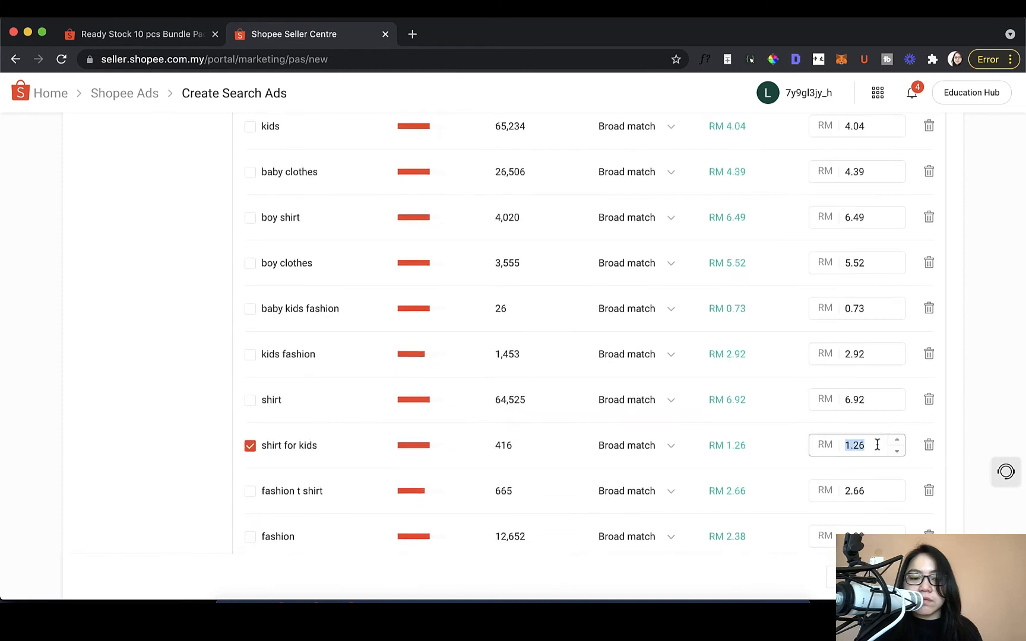
text(1)
click(991, 408)
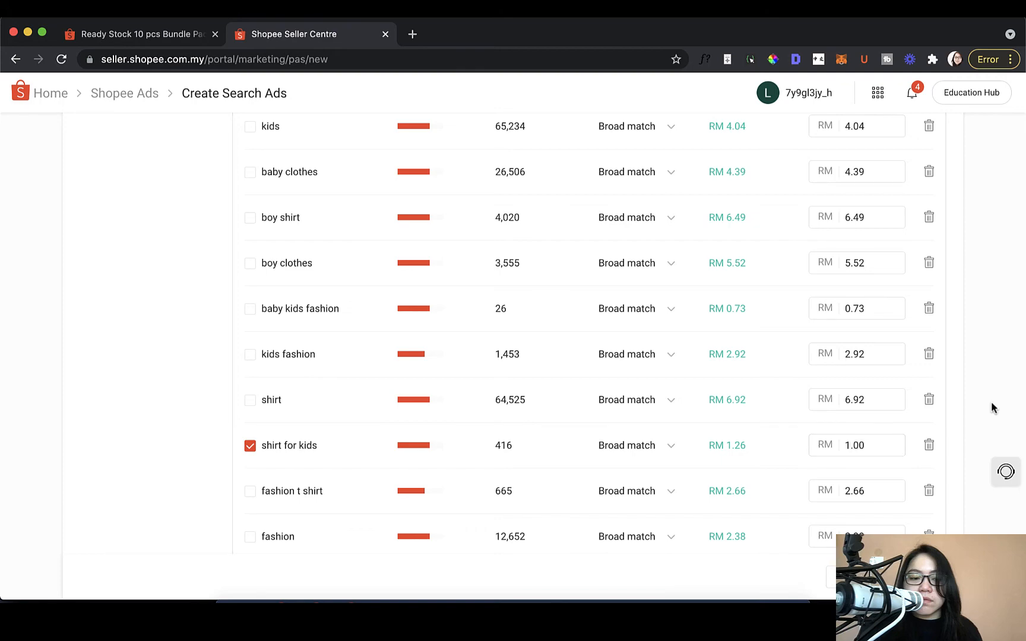
- Review the keyword bids and set the ad's daily budget to RM 100.00
scroll(993, 407, down, 10)
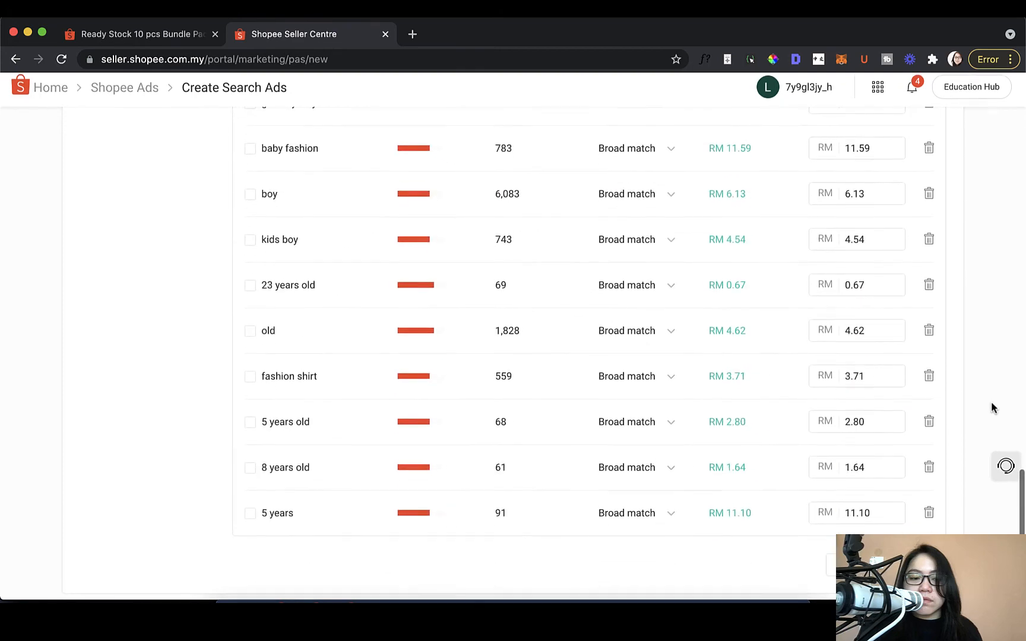
scroll(993, 403, up, 15)
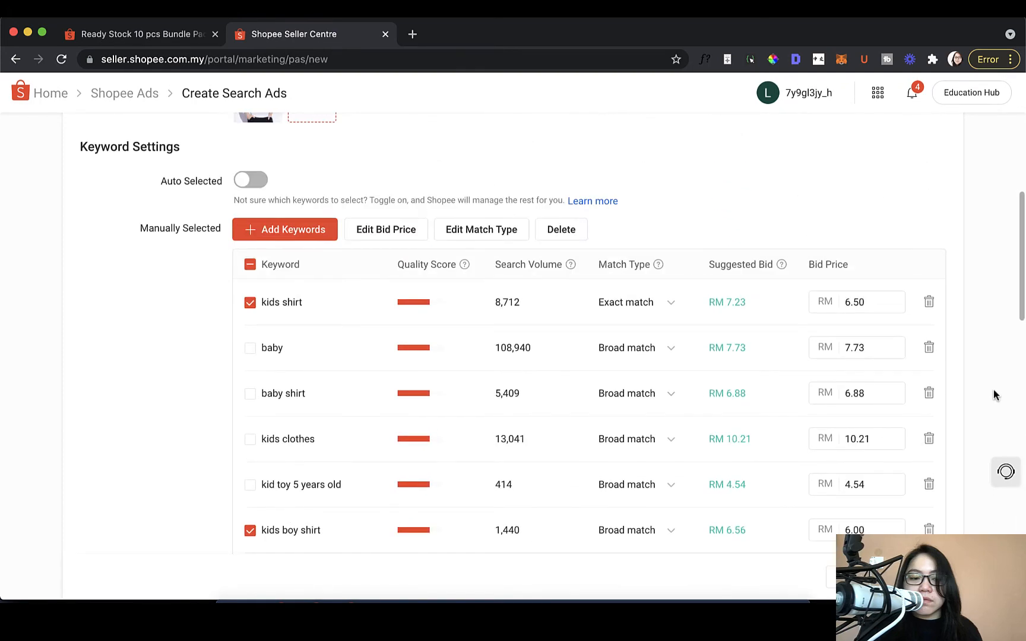
scroll(993, 390, down, 1)
scroll(994, 390, up, 1)
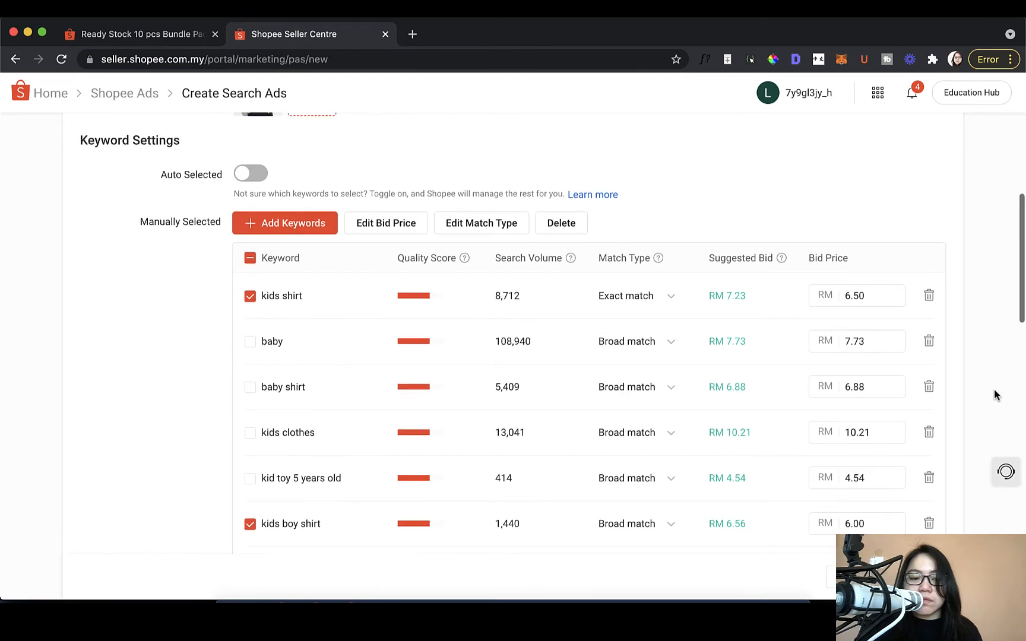
scroll(909, 415, down, 4)
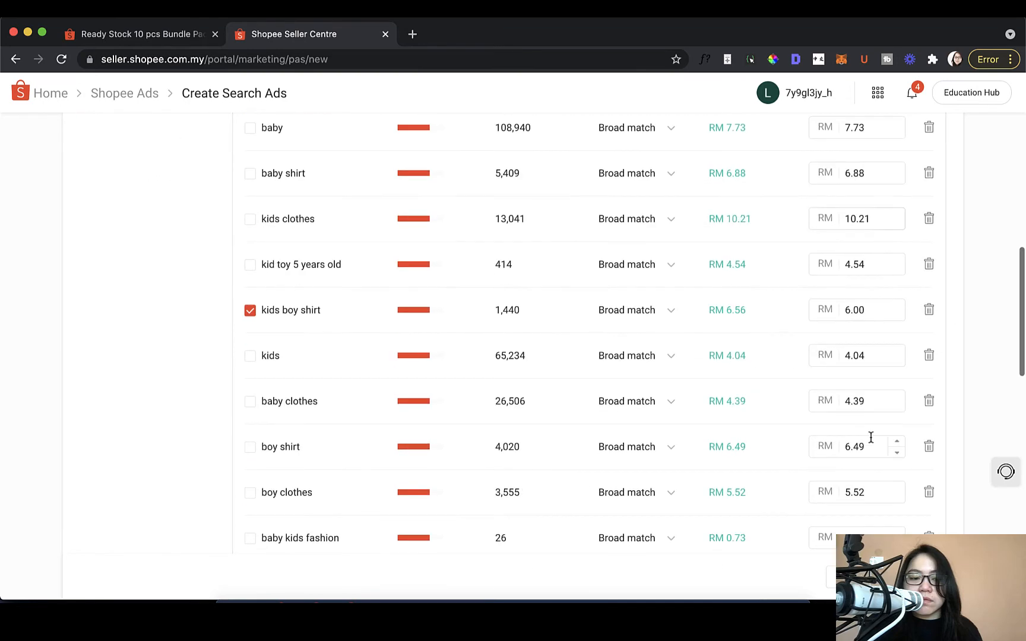
scroll(836, 393, up, 10)
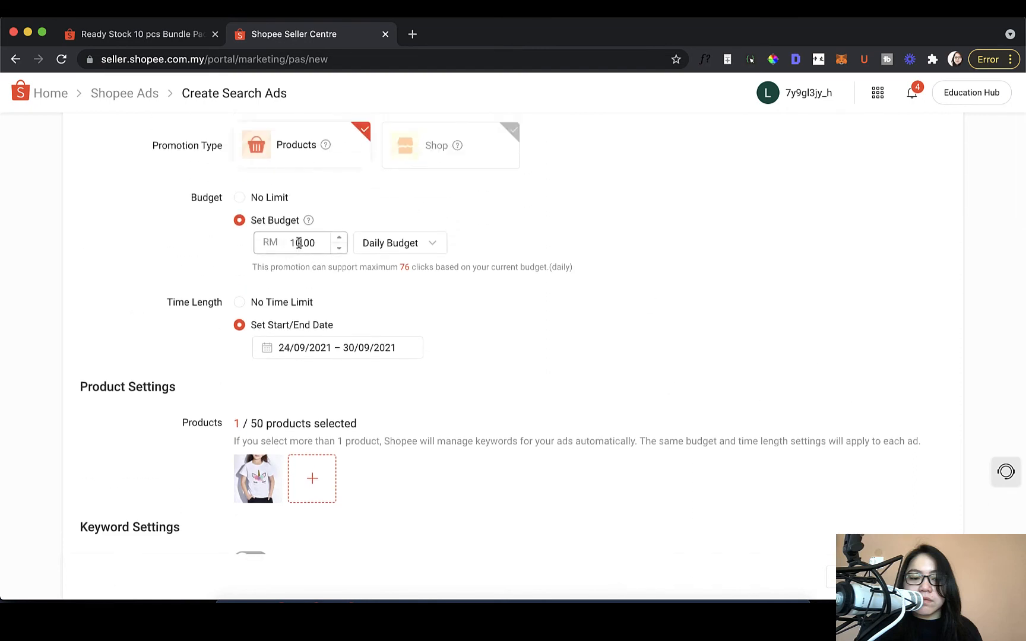
drag(295, 243, 287, 248)
text(0)
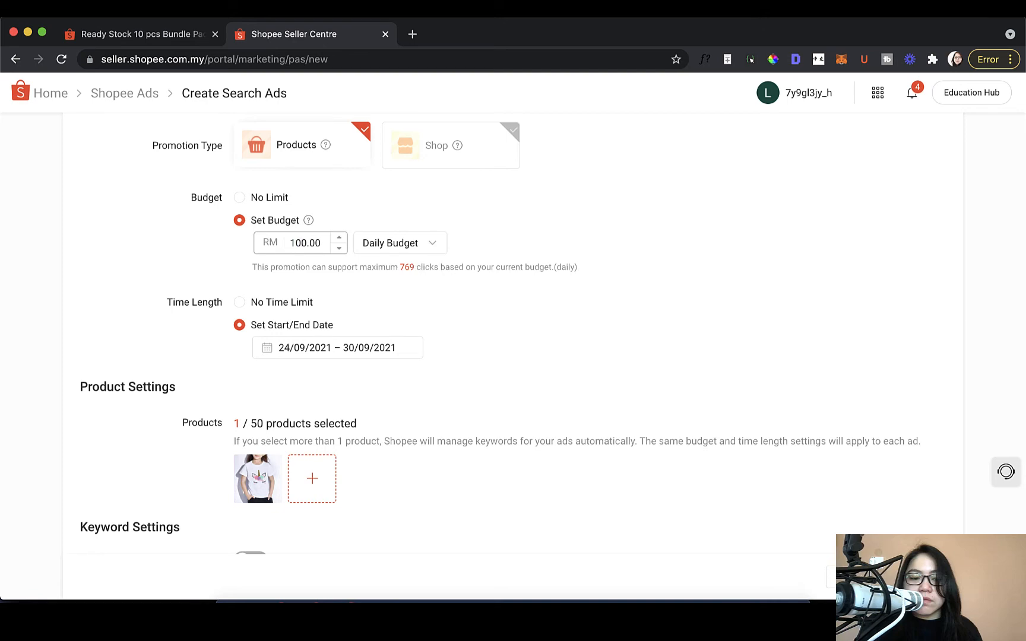
click(705, 320)
- Open the dialog for adding keywords and look through Shopee's suggested keywords with their search volumes and suggested bids
scroll(705, 321, down, 15)
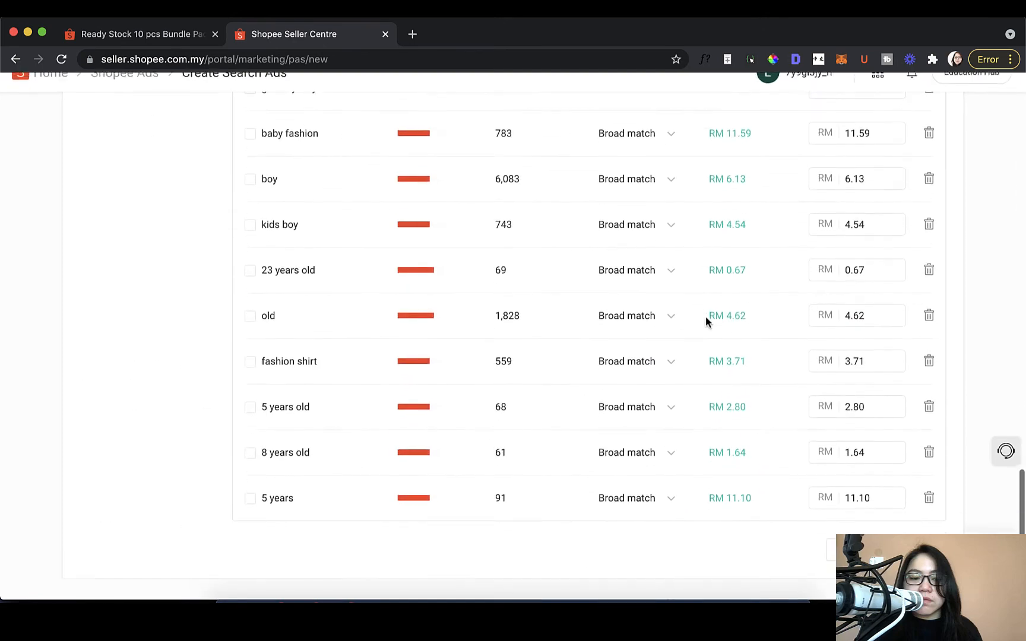
scroll(570, 343, up, 15)
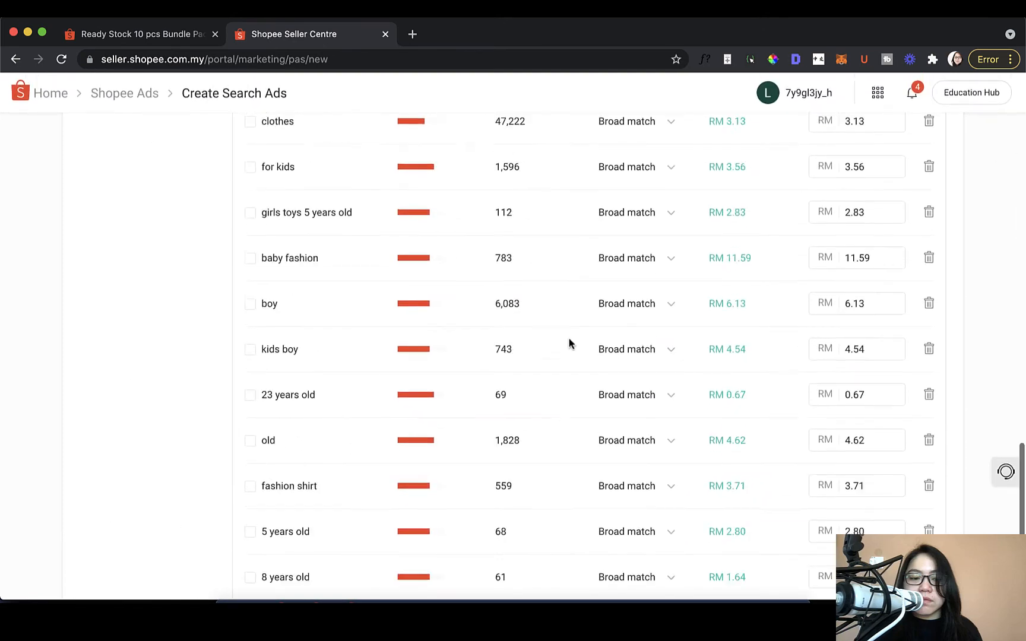
scroll(569, 344, up, 3)
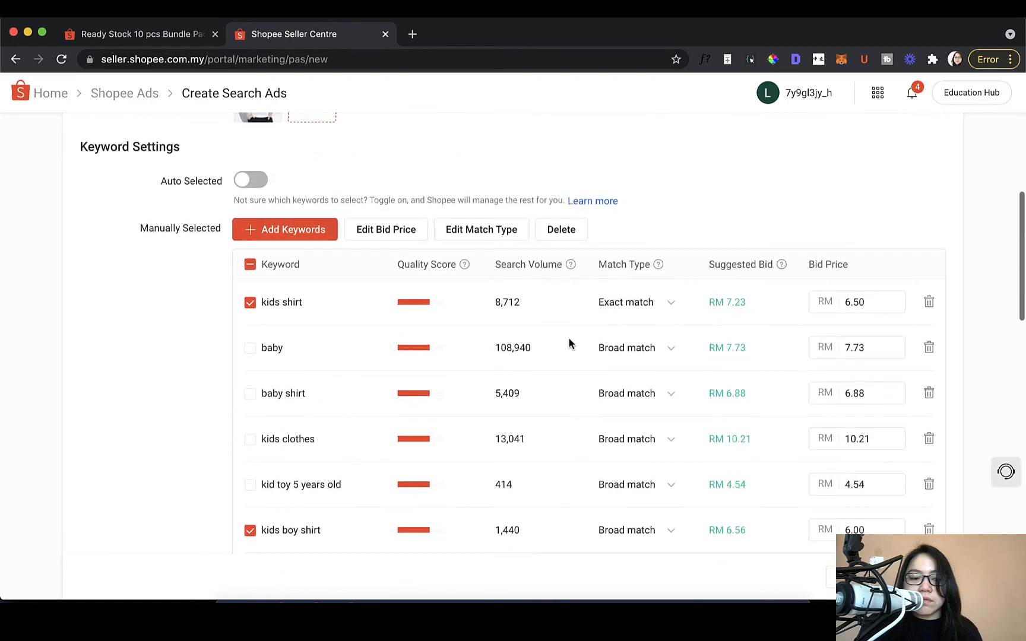
click(297, 230)
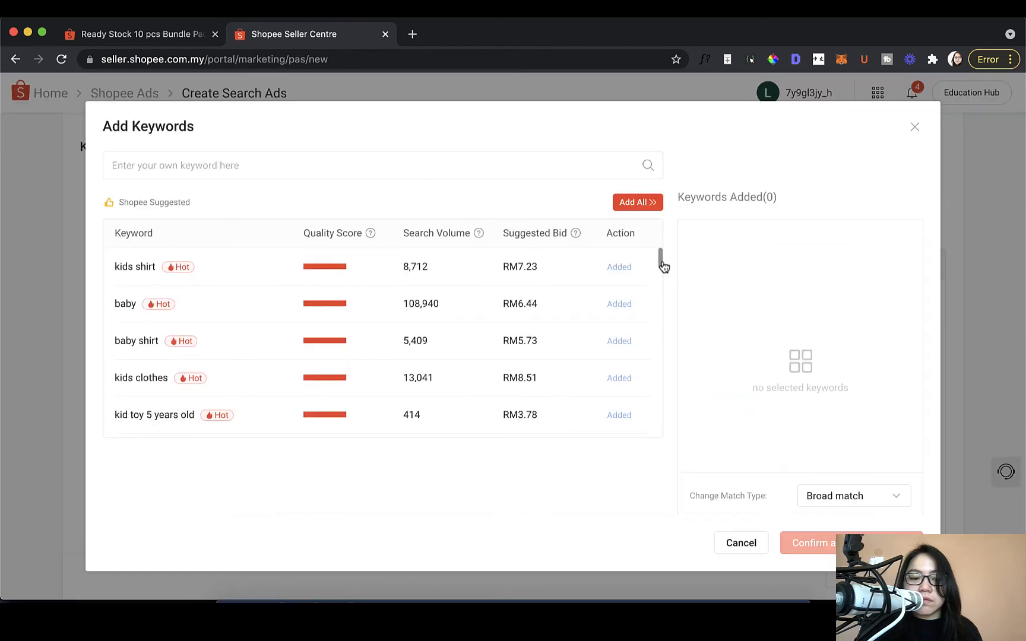
drag(662, 265, 659, 327)
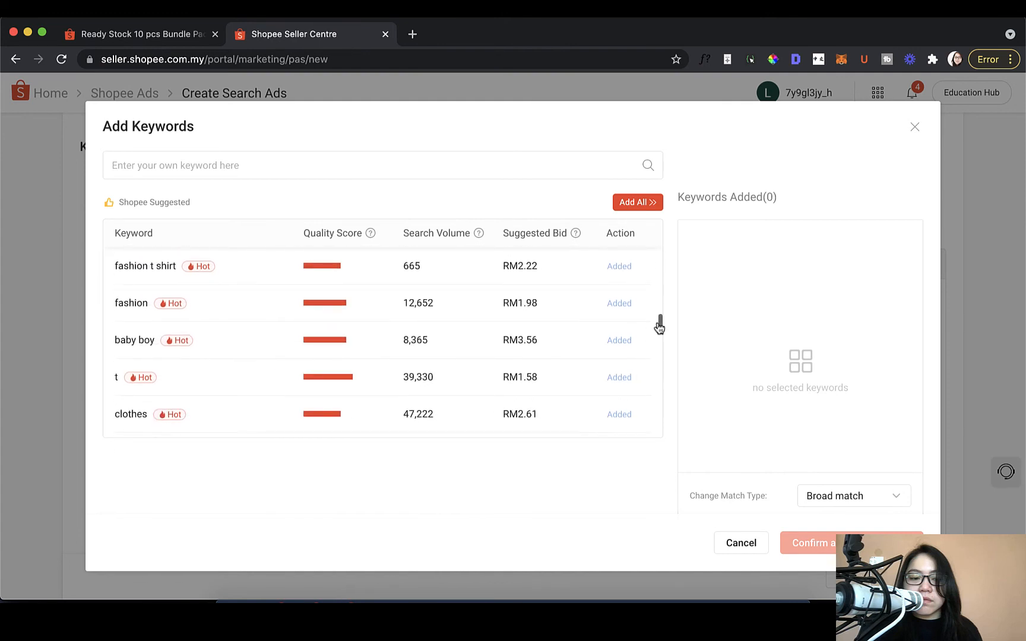
drag(118, 302, 166, 304)
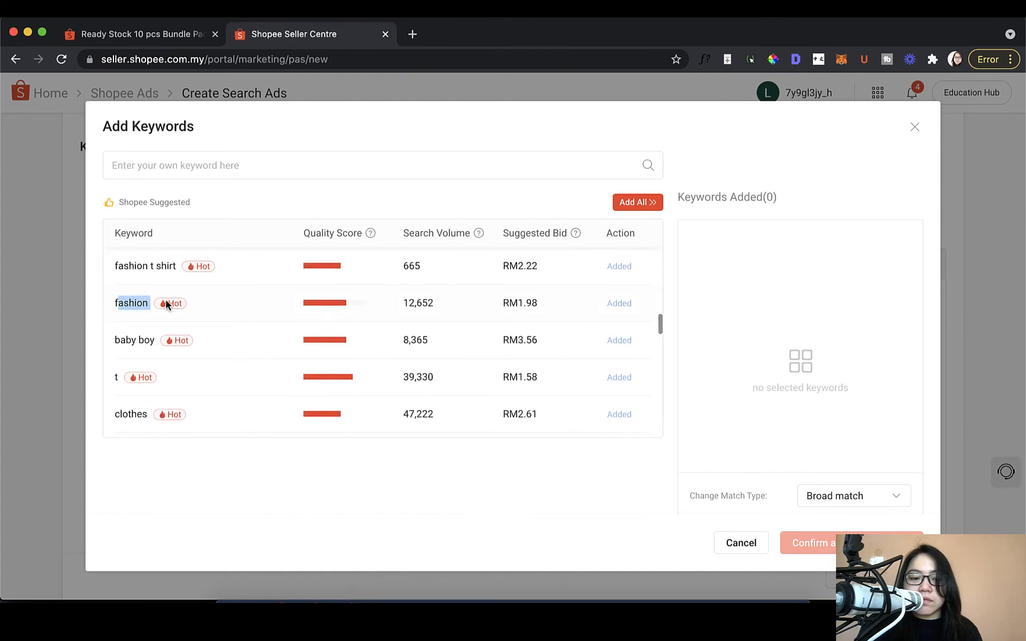
click(166, 304)
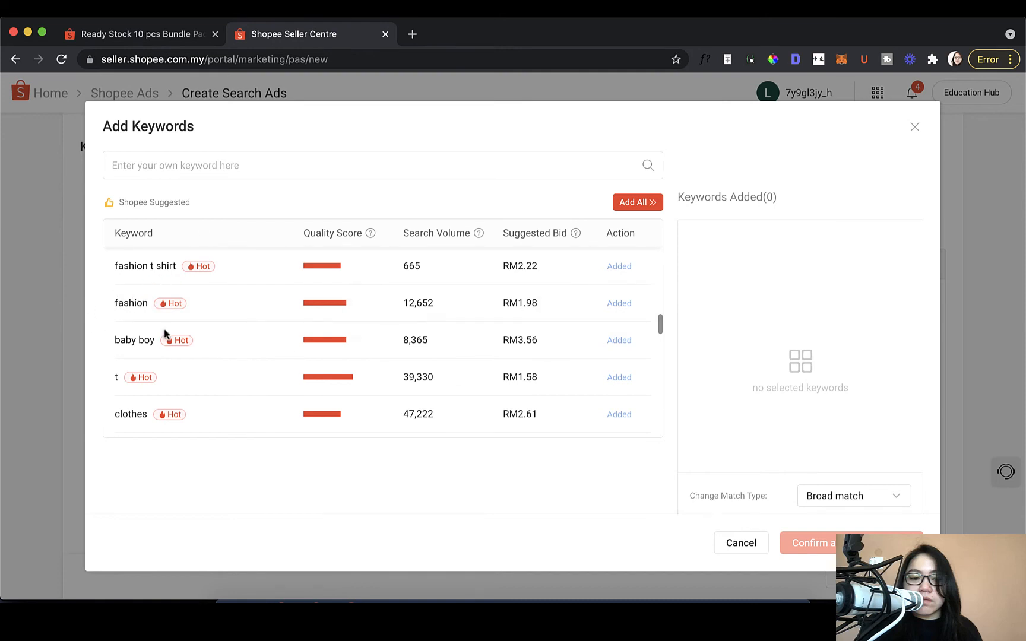
scroll(567, 366, down, 10)
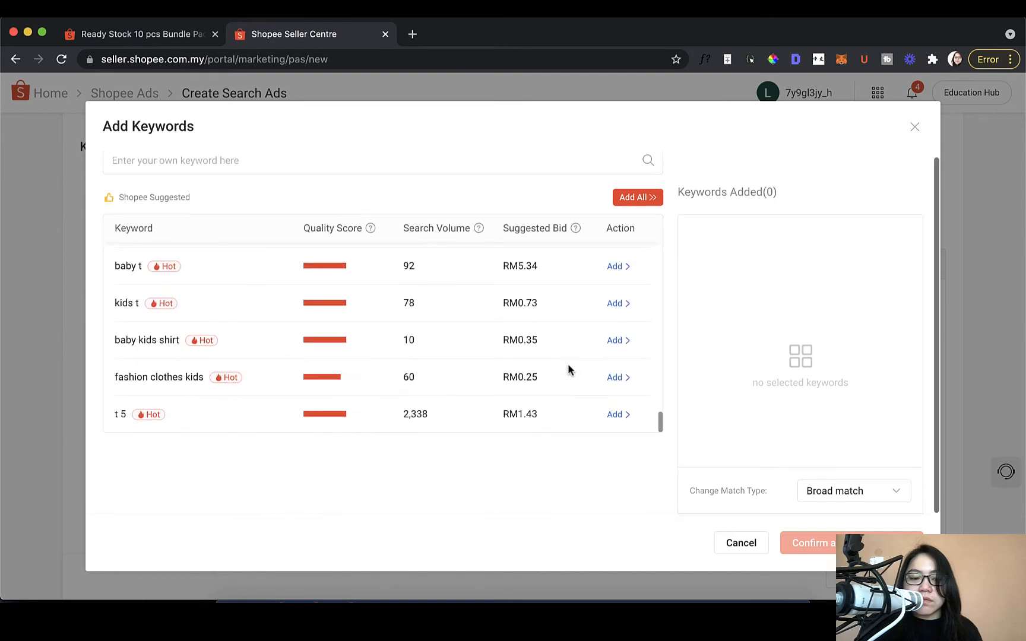
scroll(602, 358, up, 10)
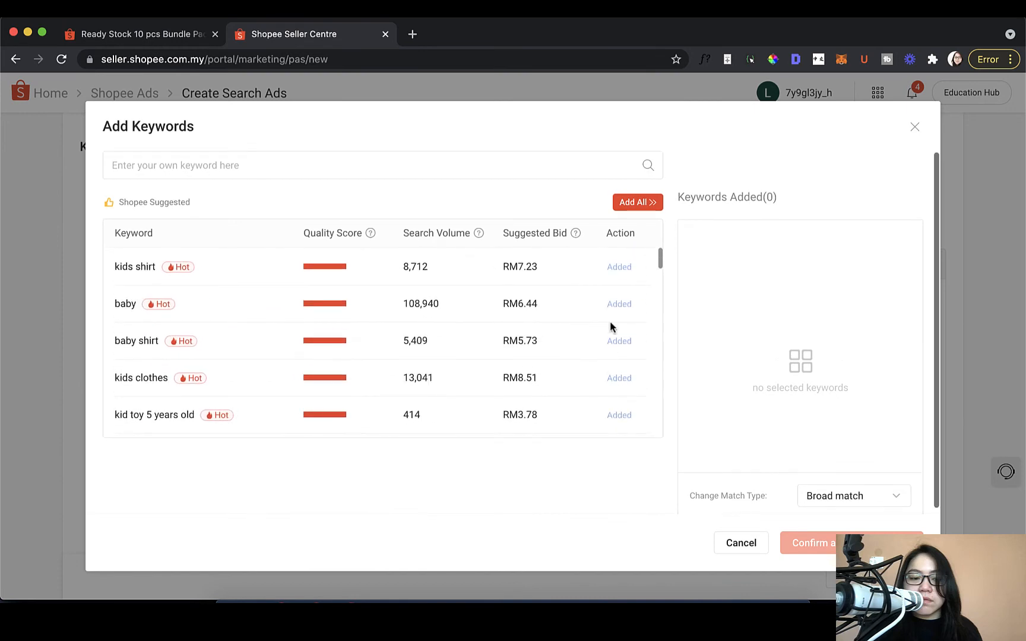
- Search for the keyword "girls t shirt" and look through the results with their search volumes and suggested bids
click(554, 170)
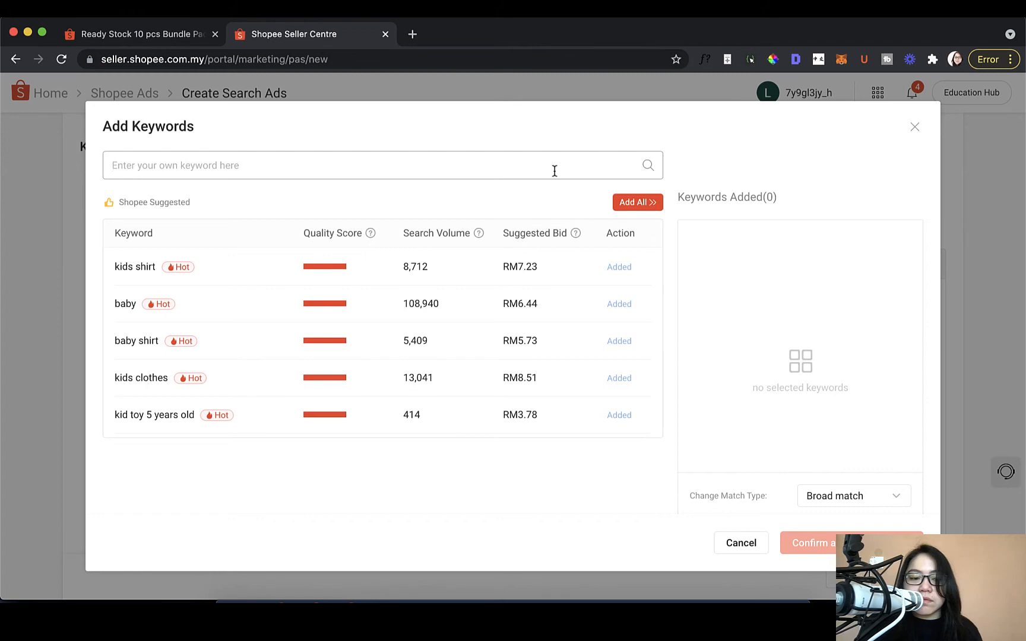
text(girls )
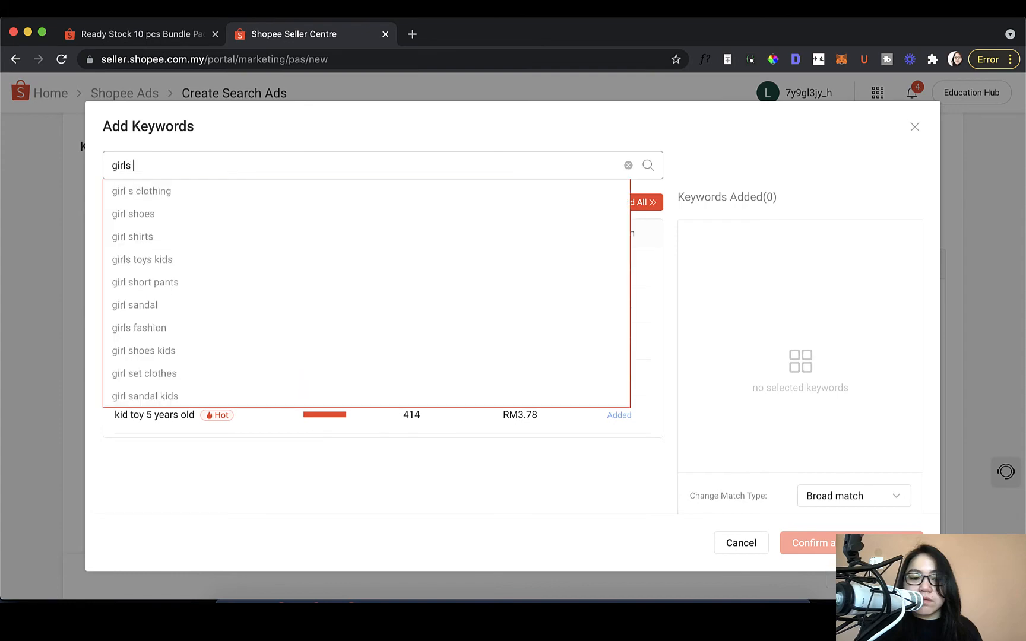
text(t shirt)
key(Return)
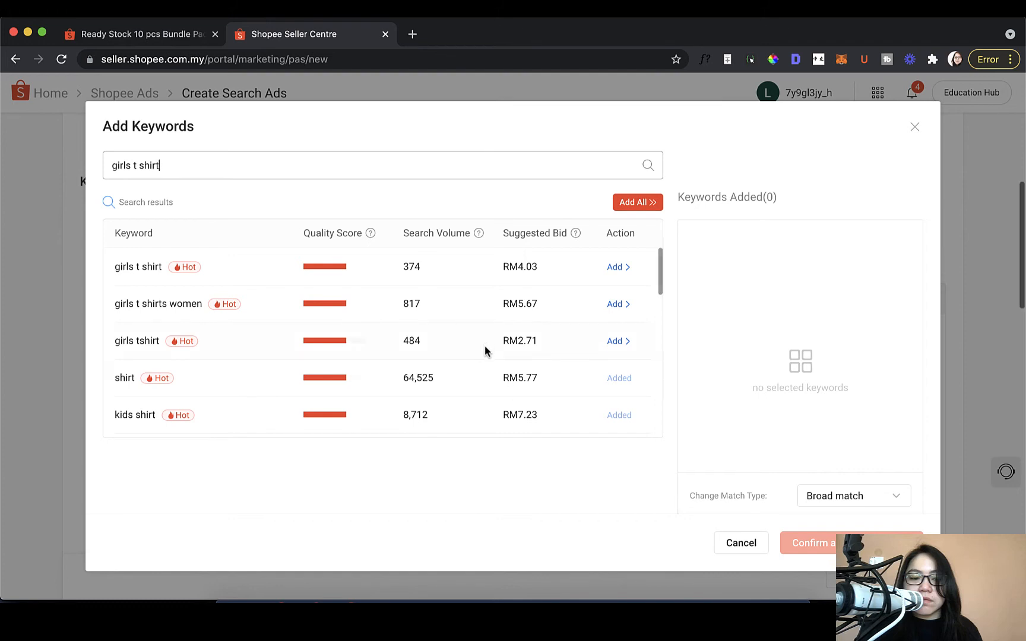
scroll(485, 346, down, 5)
scroll(485, 351, down, 5)
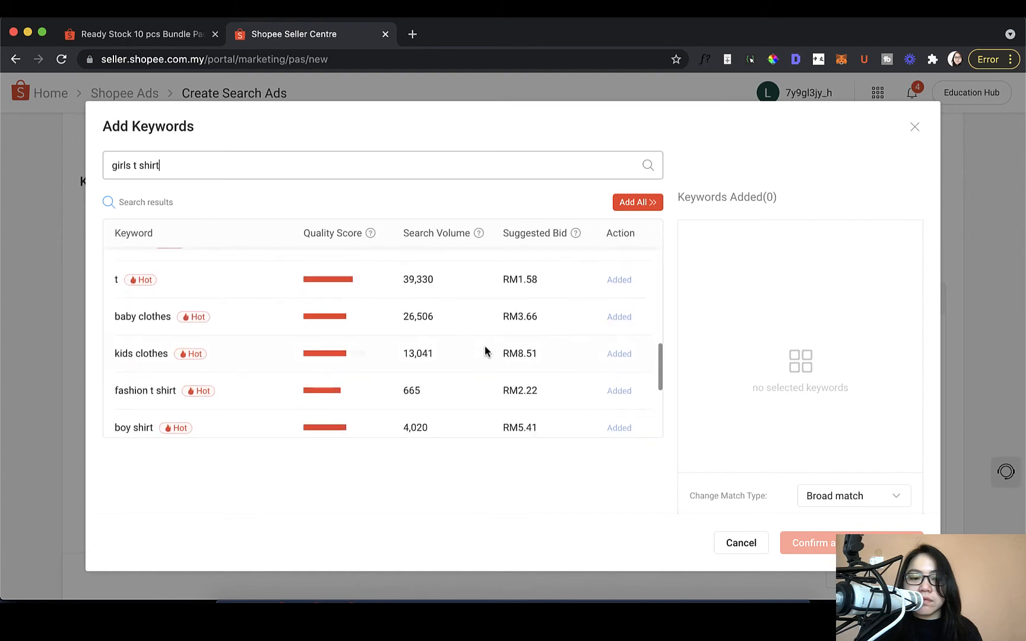
scroll(429, 396, up, 10)
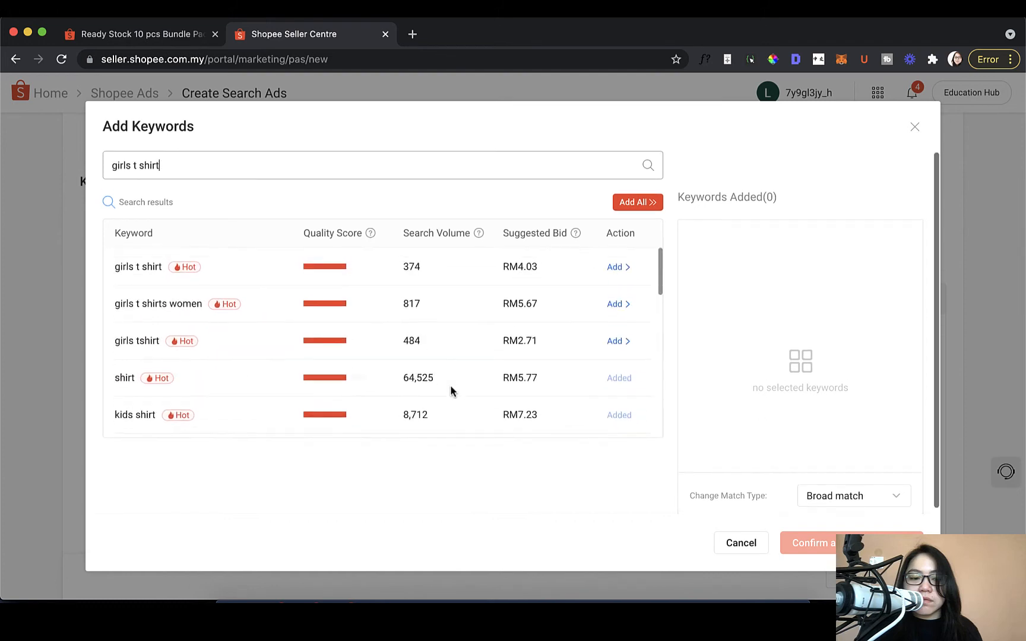
- Search for the keyword "toddler tshirt" instead and compare the search volumes of the related keywords
click(391, 172)
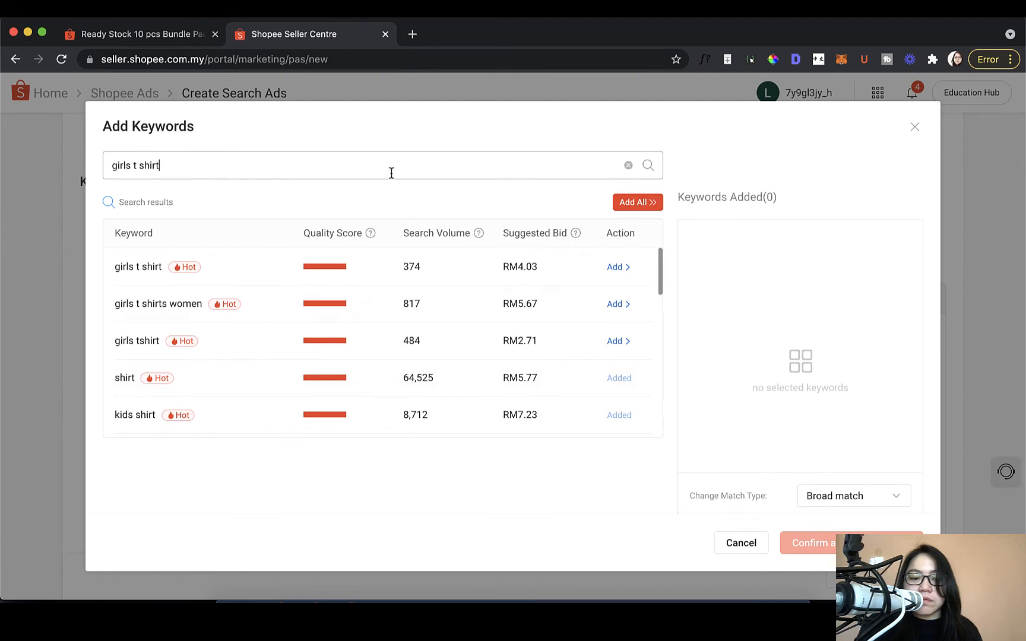
key(super+a)
key(BackSpace)
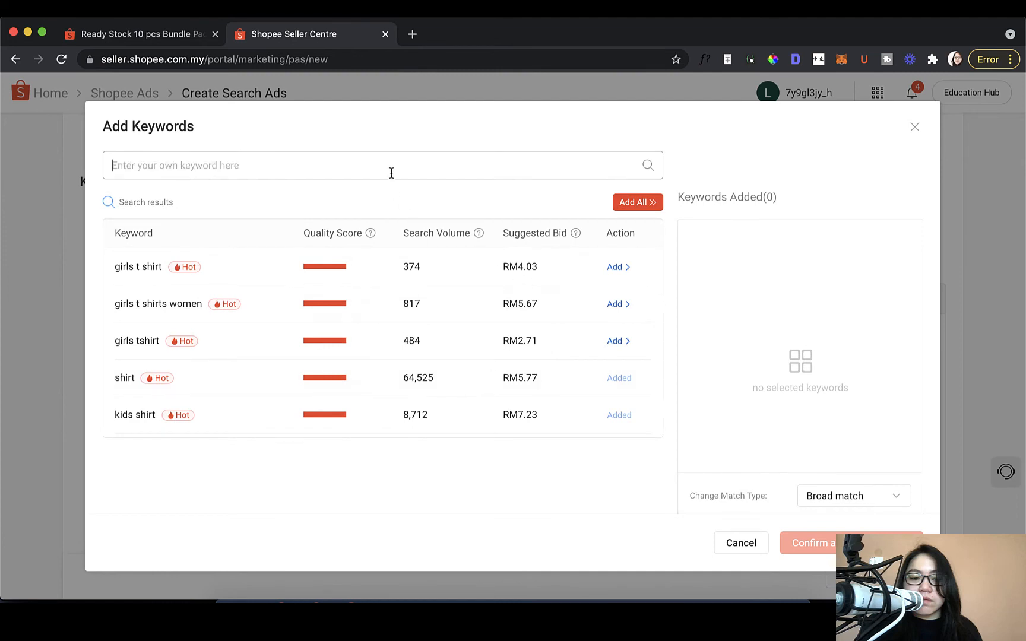
text(toddler tshirt)
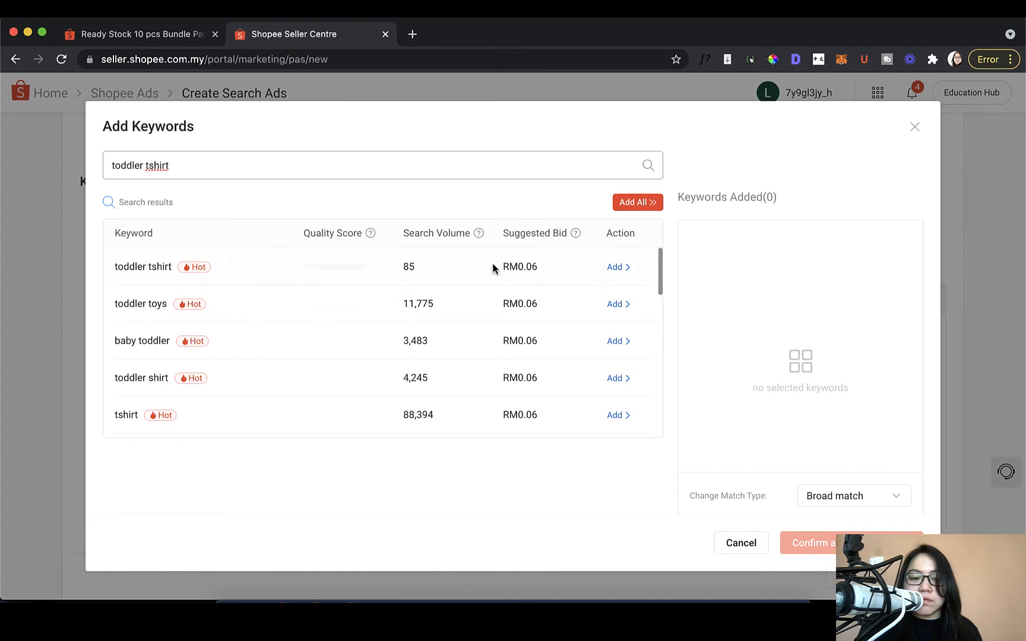
click(410, 269)
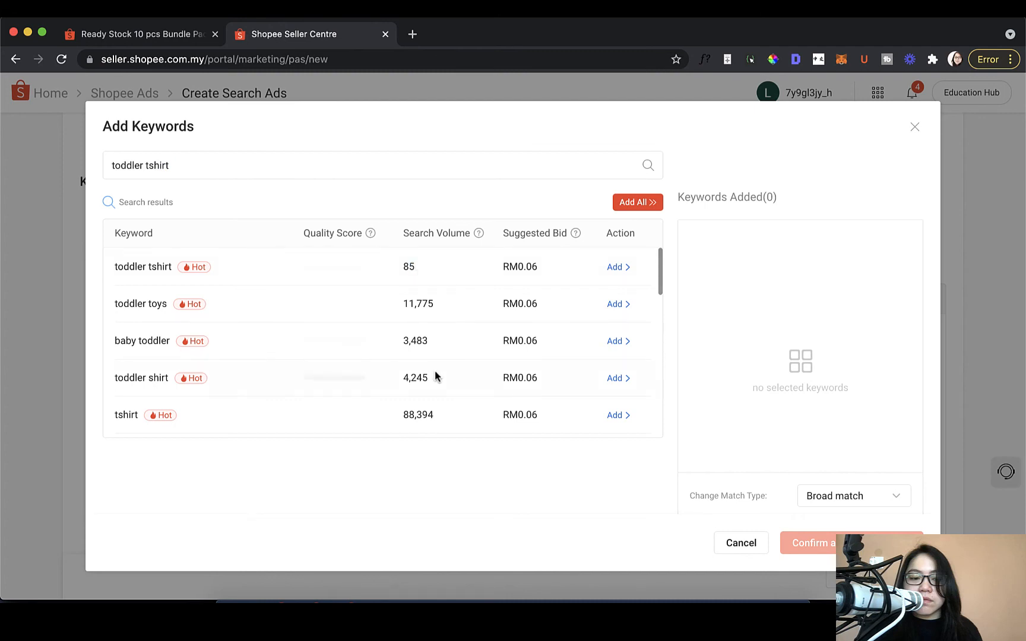
scroll(436, 376, down, 2)
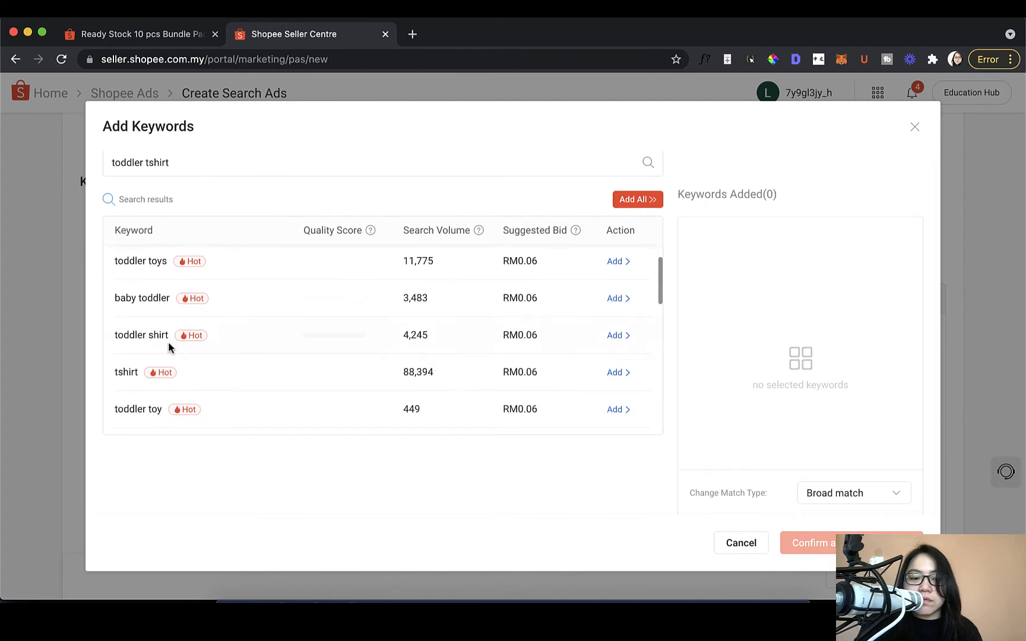
- Check the search volume and suggested bid of "toddler shirt", and add it to the ad's keywords with broad match
drag(112, 336, 171, 336)
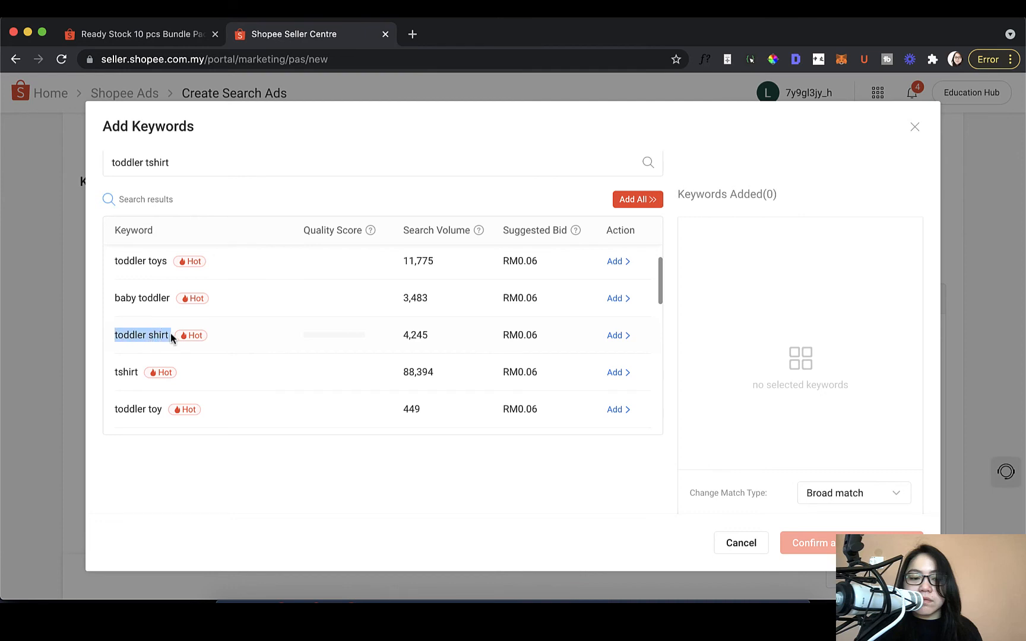
click(171, 334)
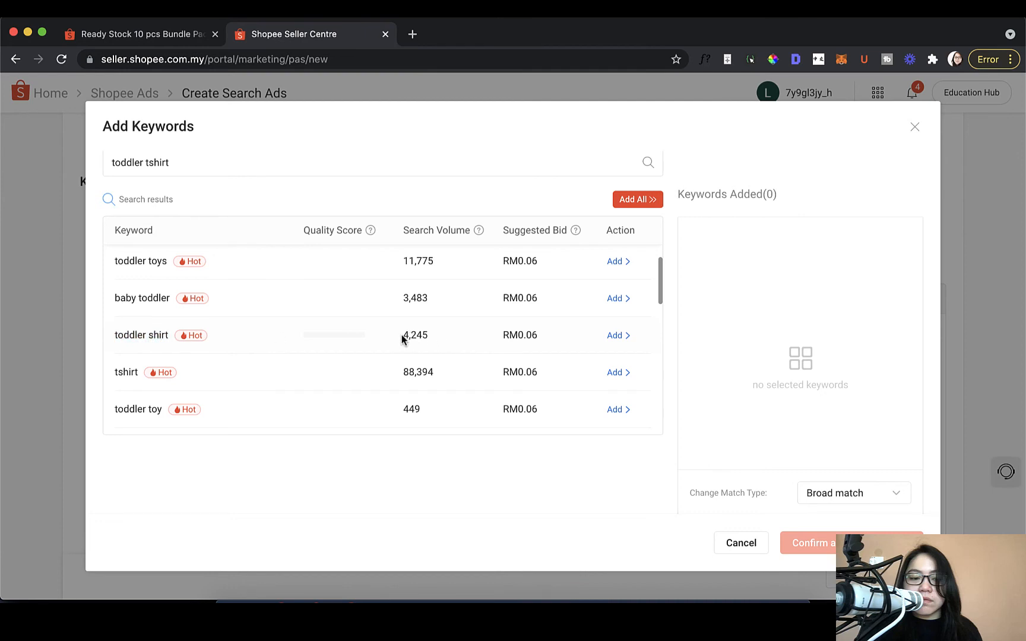
drag(401, 338, 436, 340)
click(436, 340)
double_click(540, 335)
click(558, 361)
click(611, 336)
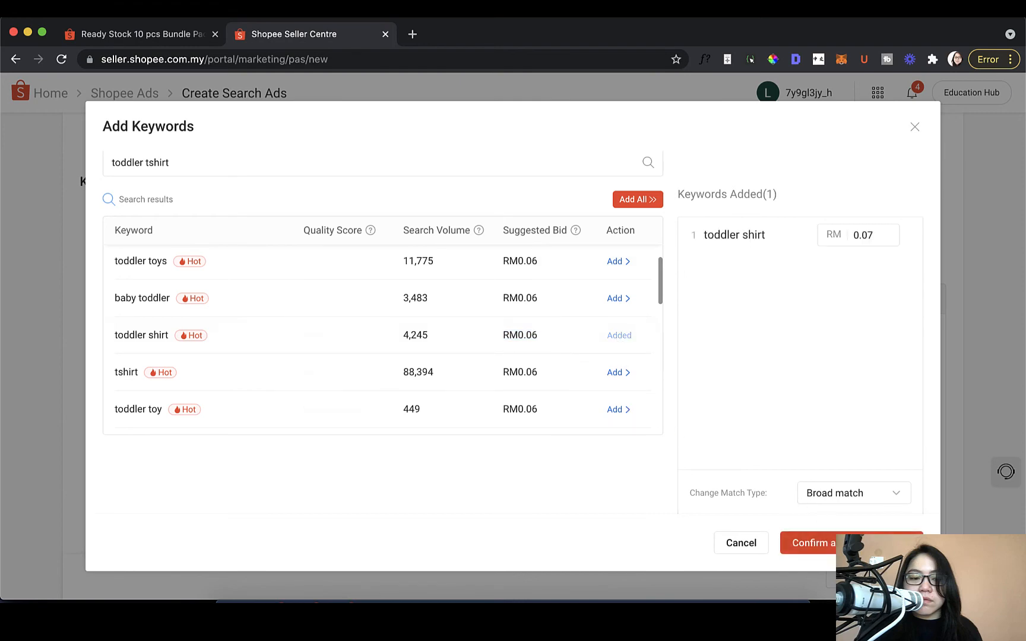
click(851, 543)
- Review the ad's full keyword list with its match types and bid prices, and publish the search ad
scroll(685, 459, down, 8)
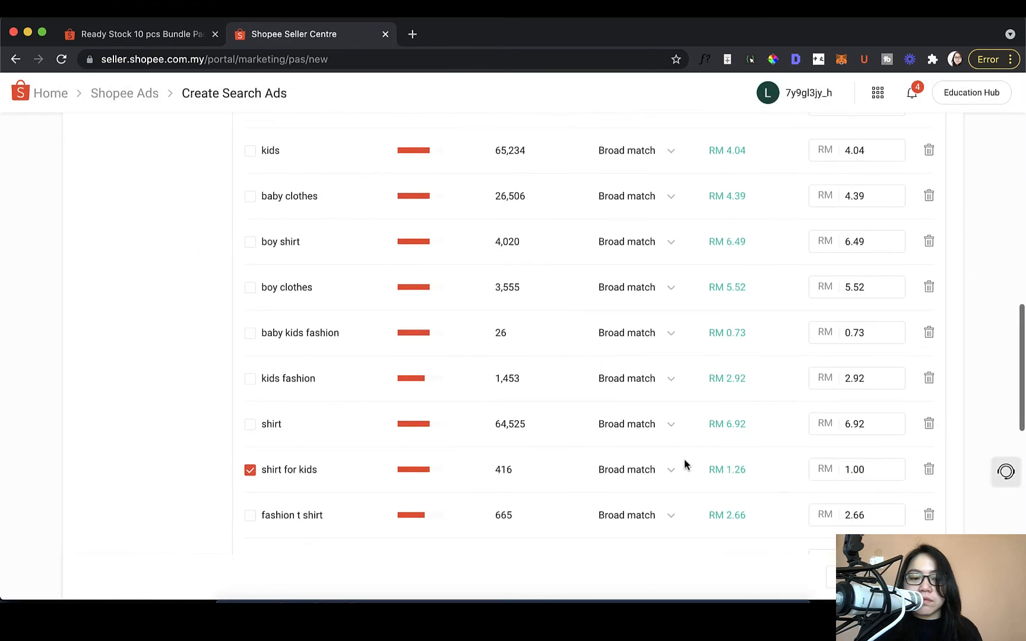
scroll(685, 460, down, 10)
scroll(684, 460, up, 15)
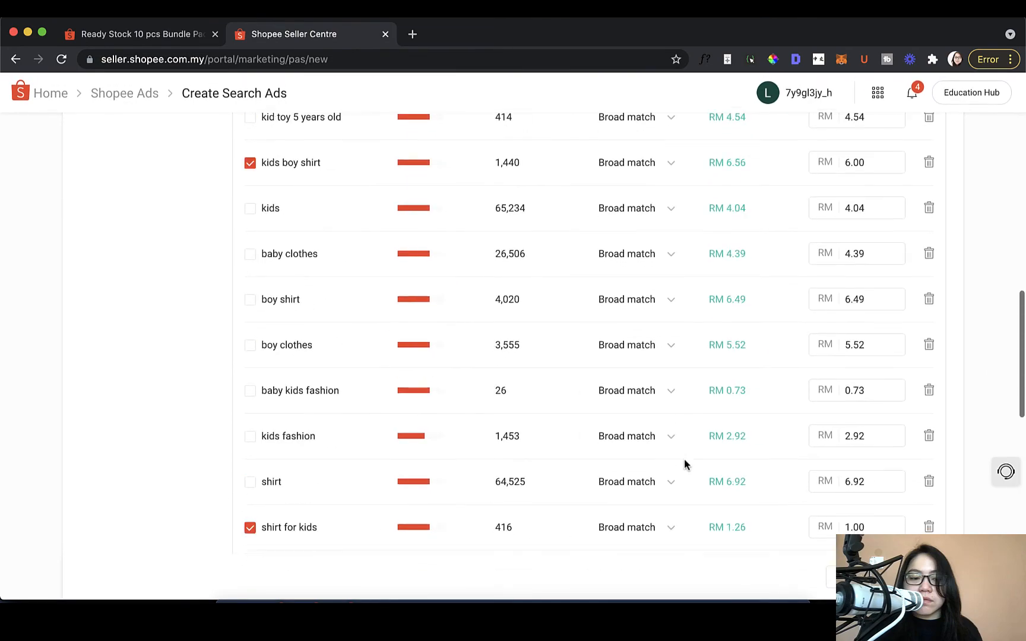
scroll(685, 463, up, 12)
scroll(684, 463, down, 5)
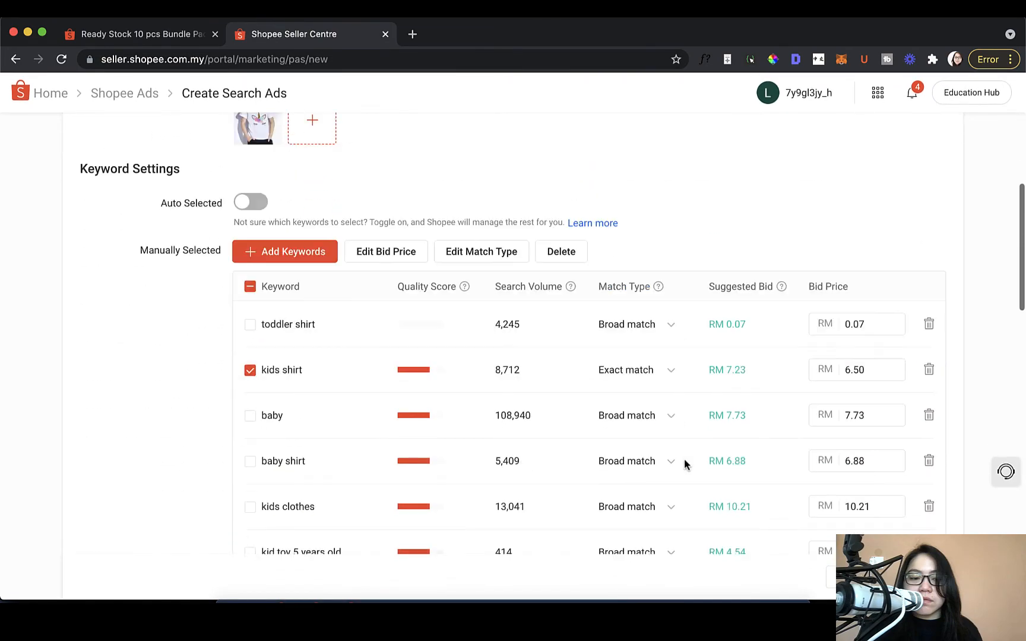
scroll(684, 464, down, 15)
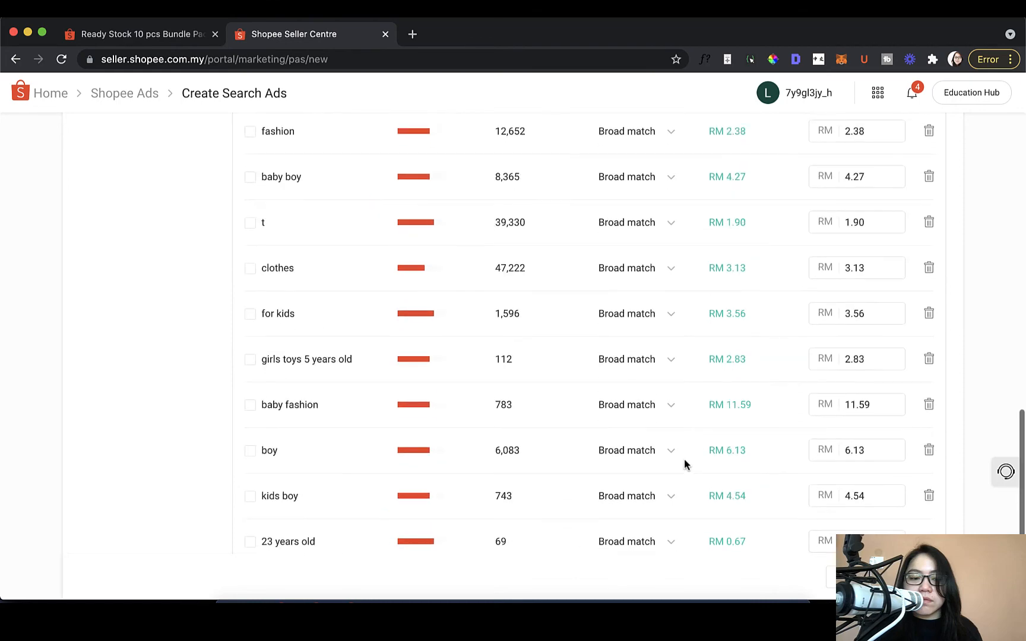
scroll(685, 464, down, 5)
scroll(685, 465, up, 5)
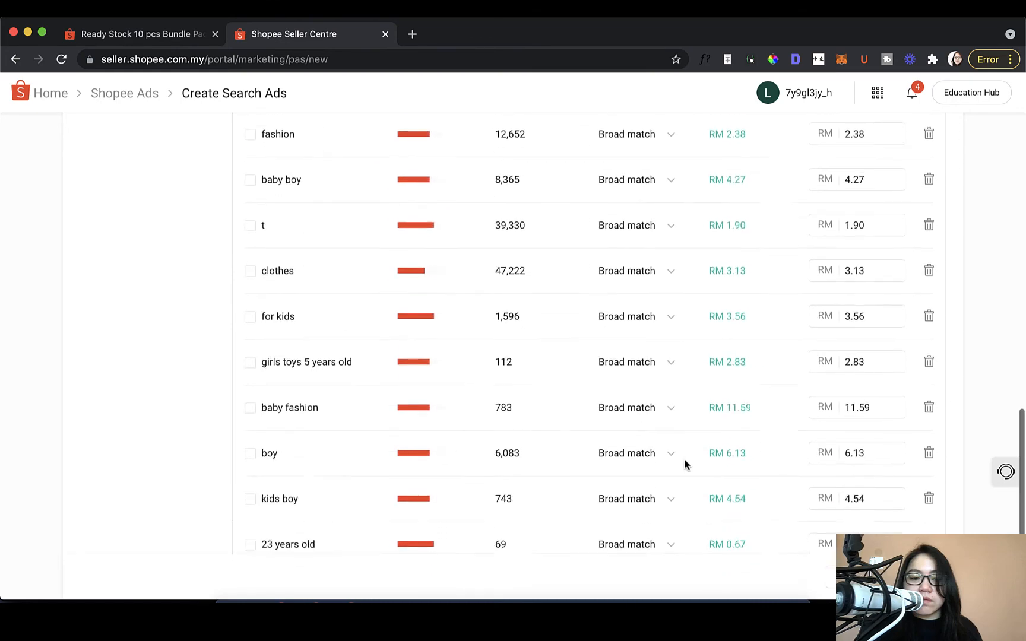
scroll(684, 465, down, 5)
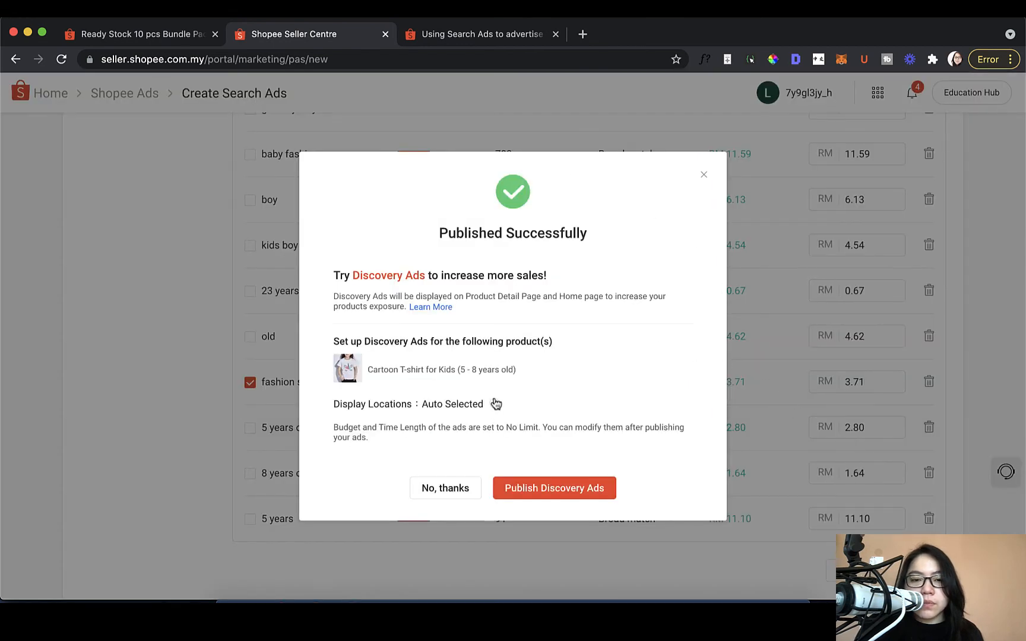
- Read the suggested Discovery Ads settings, publish Discovery Ads for the kids' cartoon T-shirt, and read the ads credit notice
mouse_move(496, 404)
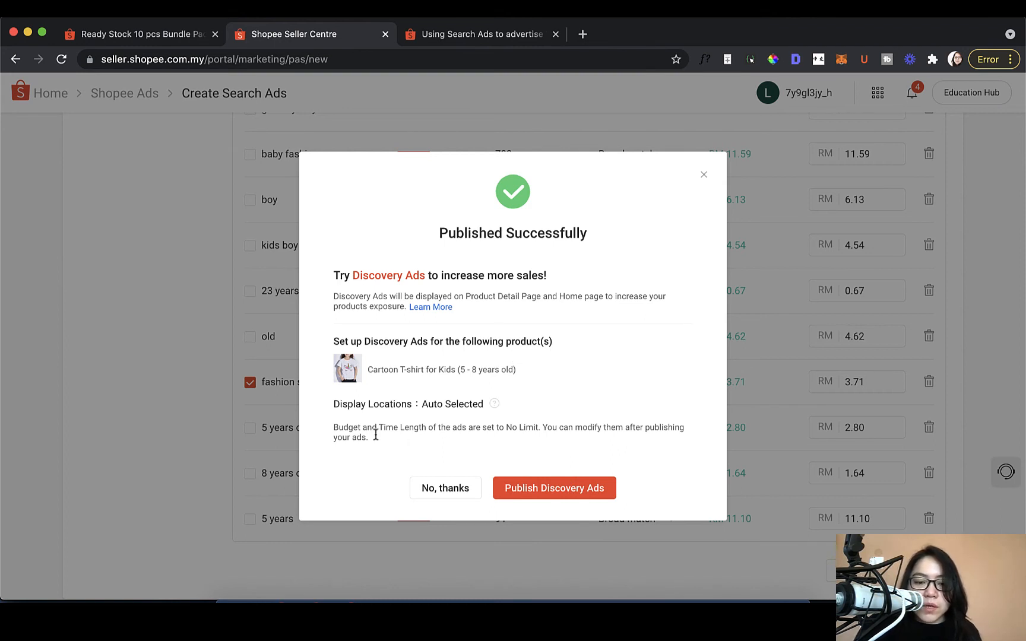
drag(336, 427, 536, 438)
click(536, 438)
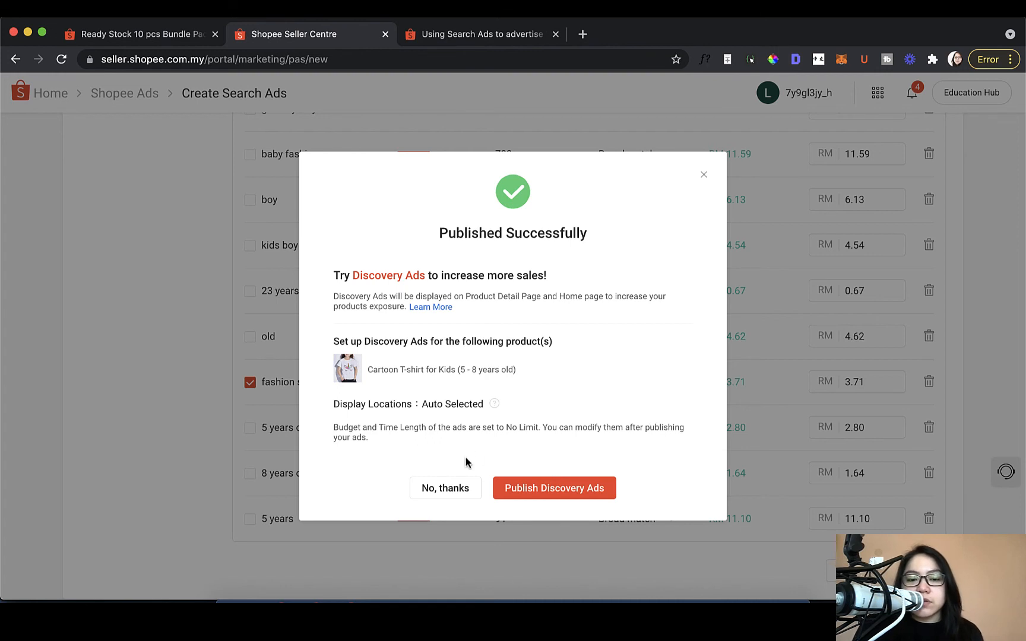
click(567, 489)
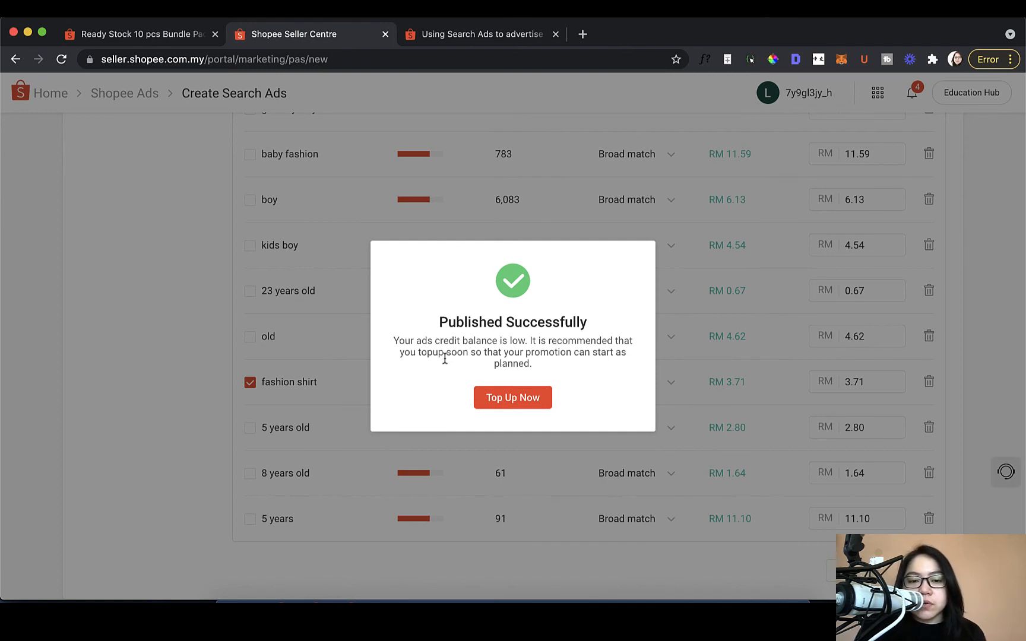
drag(392, 344, 530, 341)
click(616, 344)
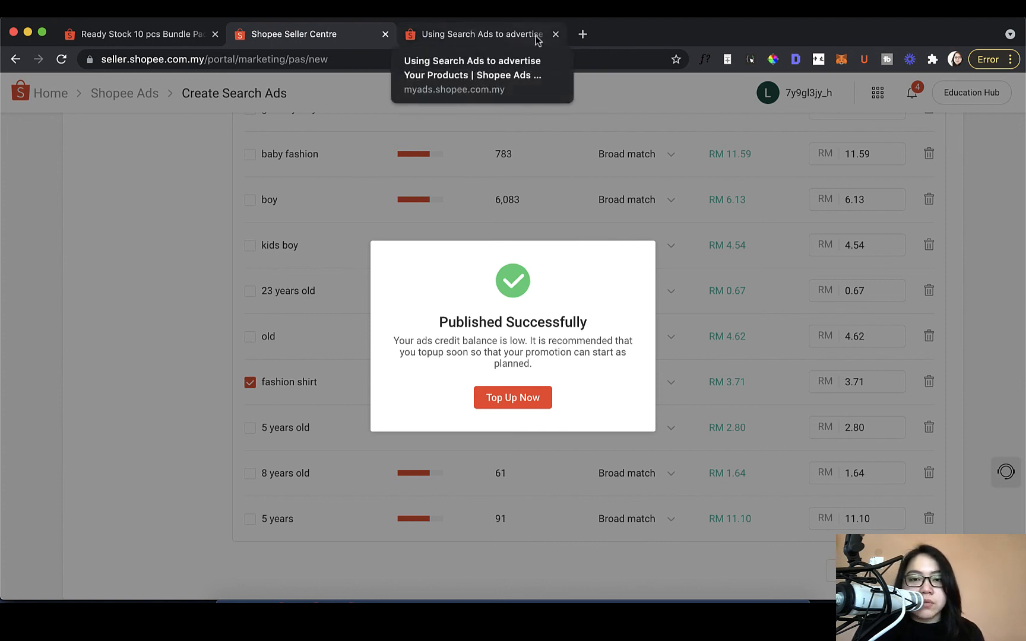
- Close the help article on Search Ads and load the Seller Centre home page at seller.shopee.com.my
click(555, 34)
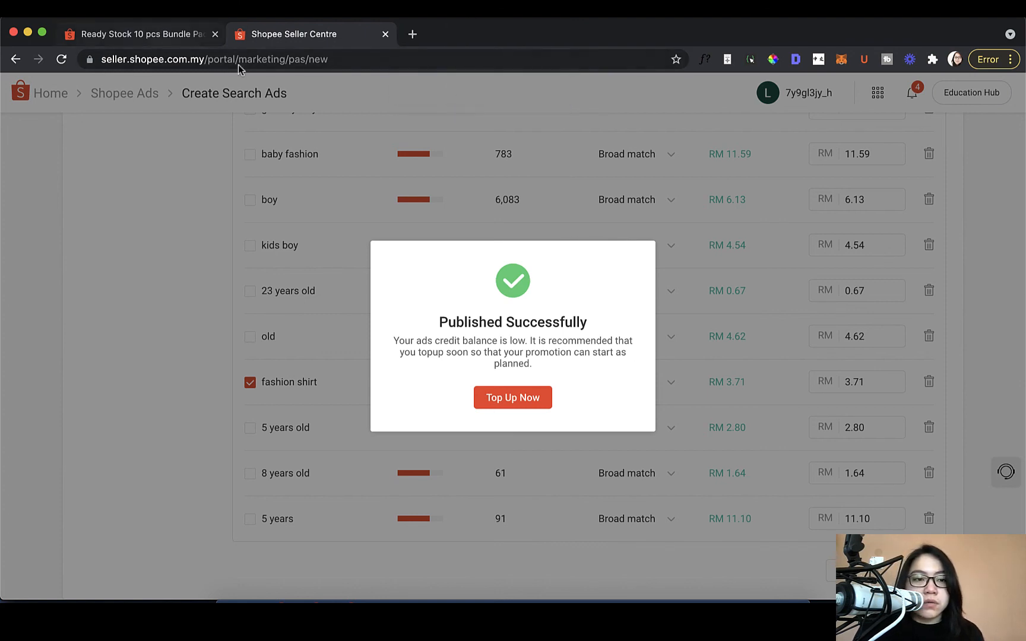
click(321, 52)
click(367, 52)
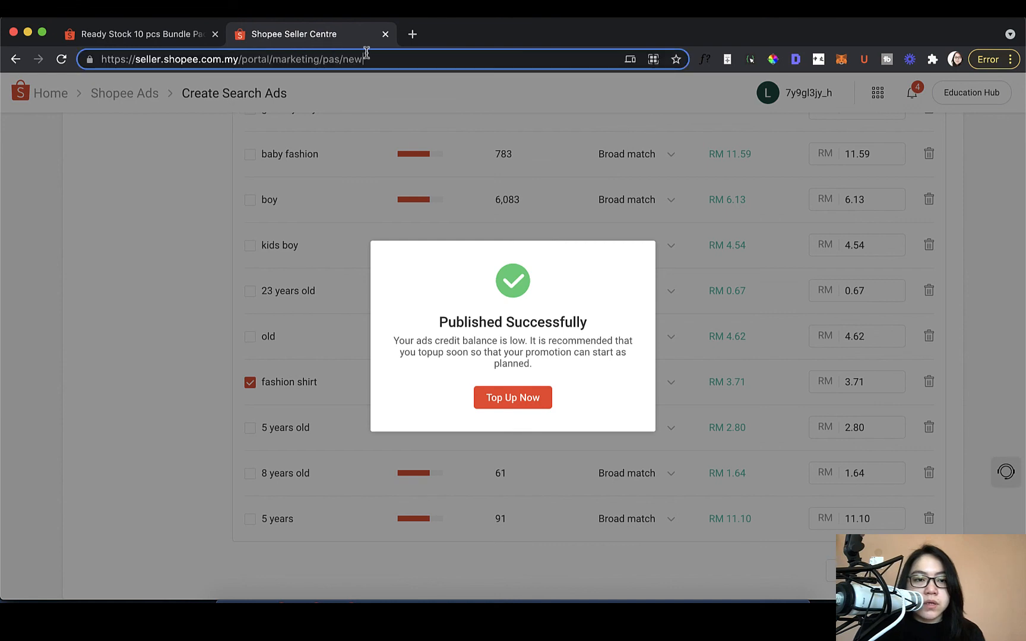
key(BackSpace)
key(BackSpace)
key(BackSpace)
key(BackSpace)
key(BackSpace)
key(BackSpace)
key(BackSpace)
key(BackSpace)
key(BackSpace)
key(BackSpace)
key(BackSpace)
key(BackSpace)
key(BackSpace)
key(BackSpace)
key(BackSpace)
key(BackSpace)
key(BackSpace)
key(BackSpace)
key(BackSpace)
key(BackSpace)
key(Return)
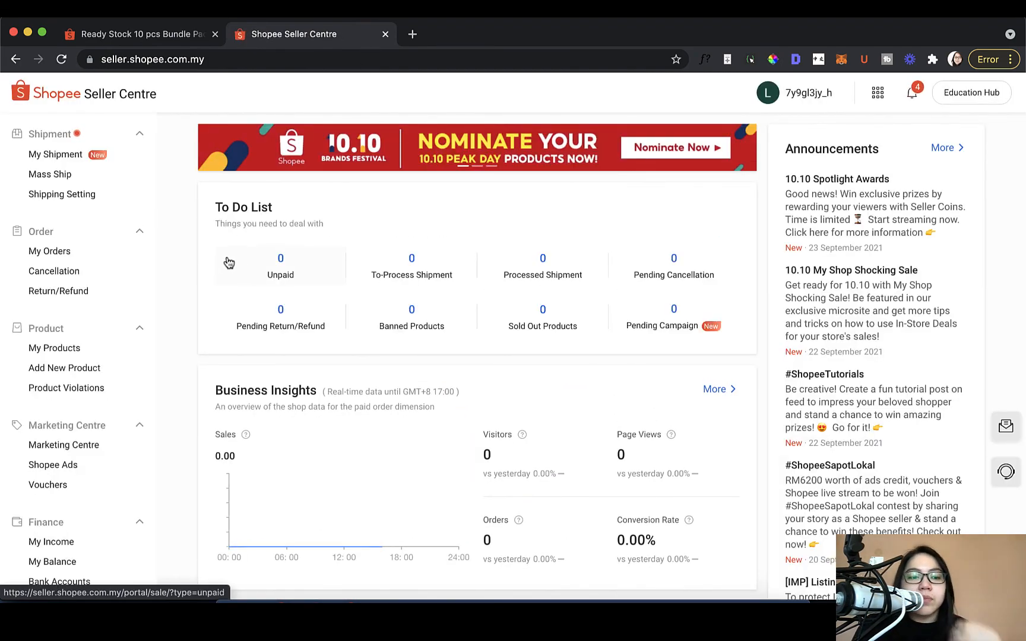
- Open the Shopee Ads overview and examine the budget, impressions, clicks, CTR, expense and conversions of the listed ads
scroll(96, 401, down, 2)
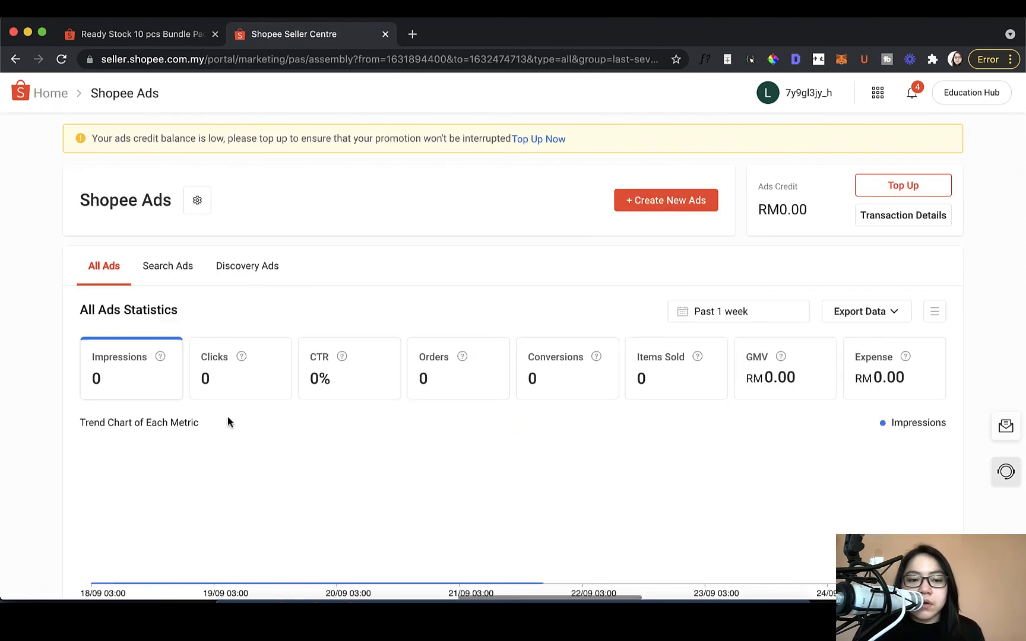
scroll(233, 412, down, 7)
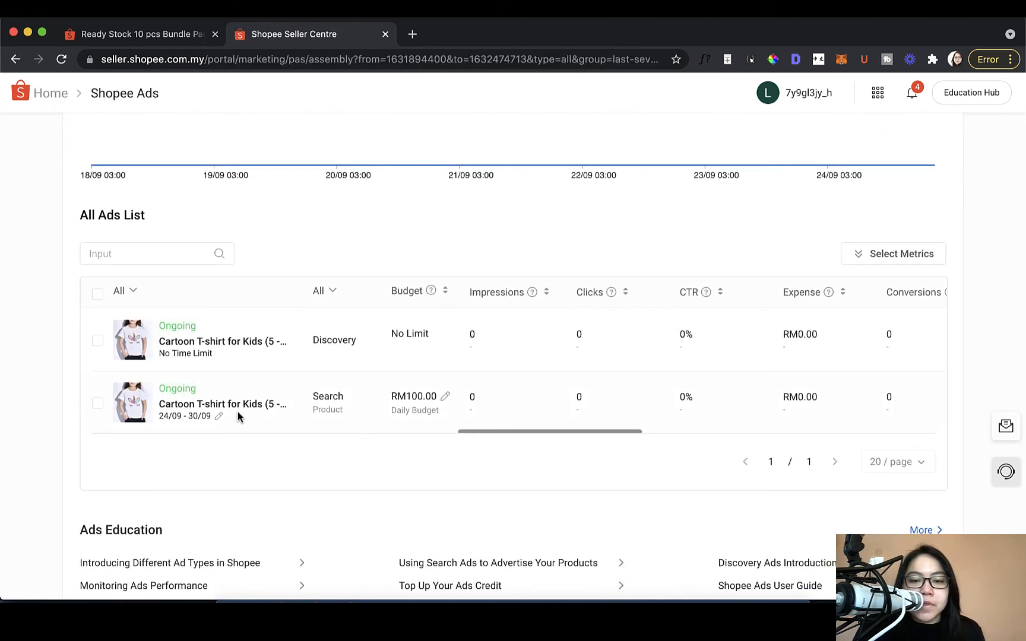
scroll(237, 410, up, 1)
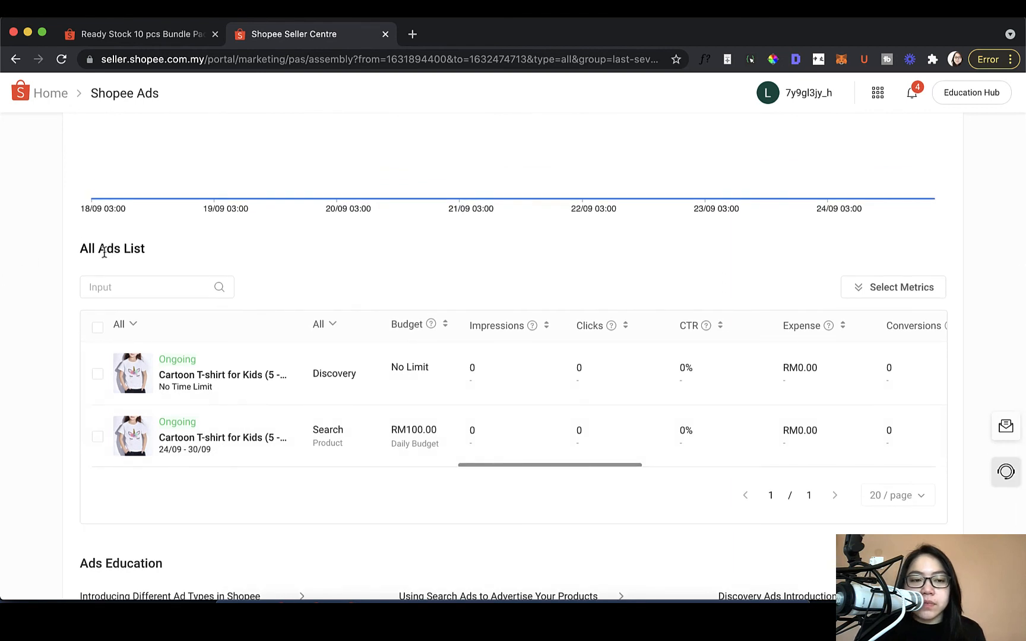
drag(85, 246, 732, 495)
click(555, 422)
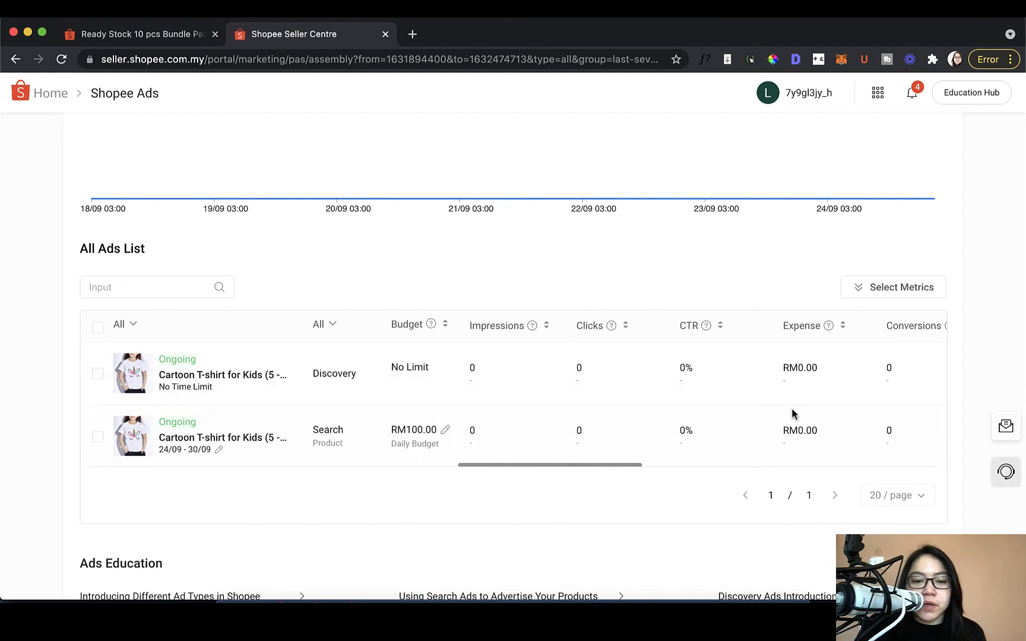
scroll(791, 410, right, 3)
scroll(790, 410, left, 3)
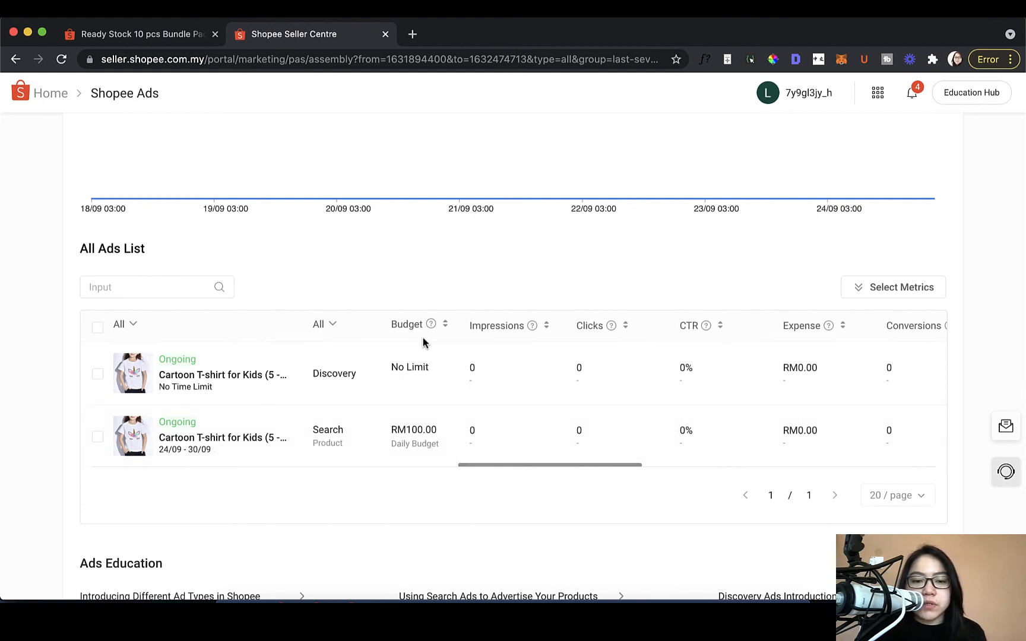
scroll(634, 379, right, 2)
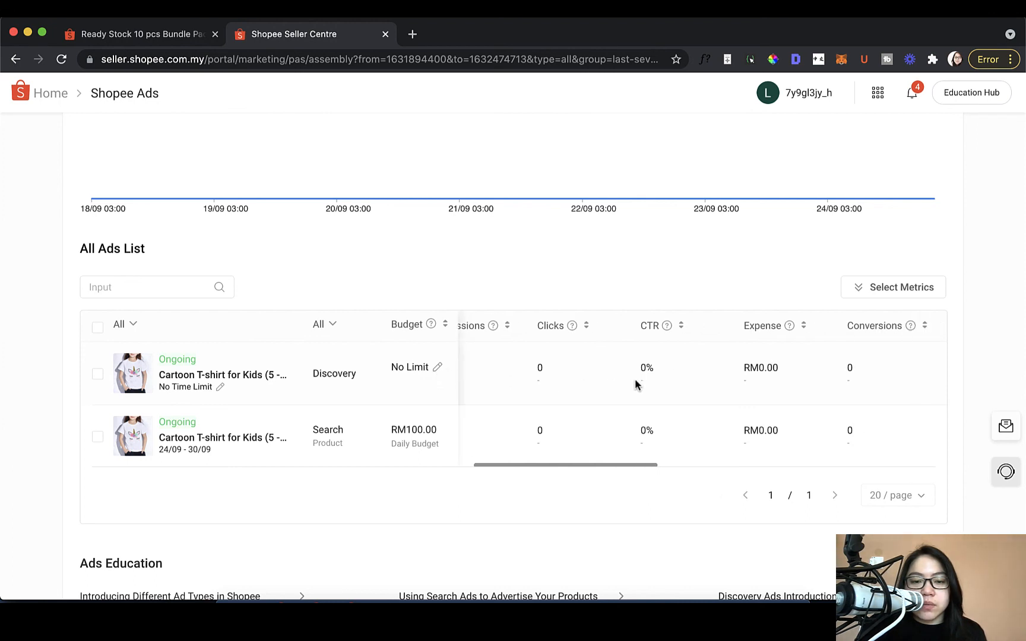
scroll(635, 379, left, 2)
- Look at the Discovery ad's budget options, including Set Budget, and leave them without saving
click(439, 368)
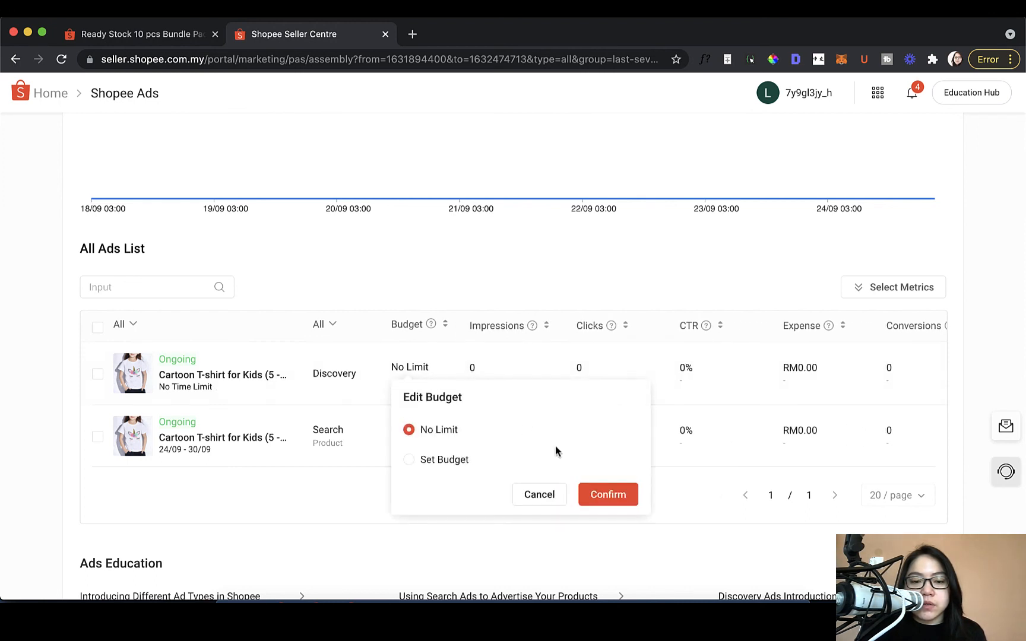
click(453, 467)
click(552, 560)
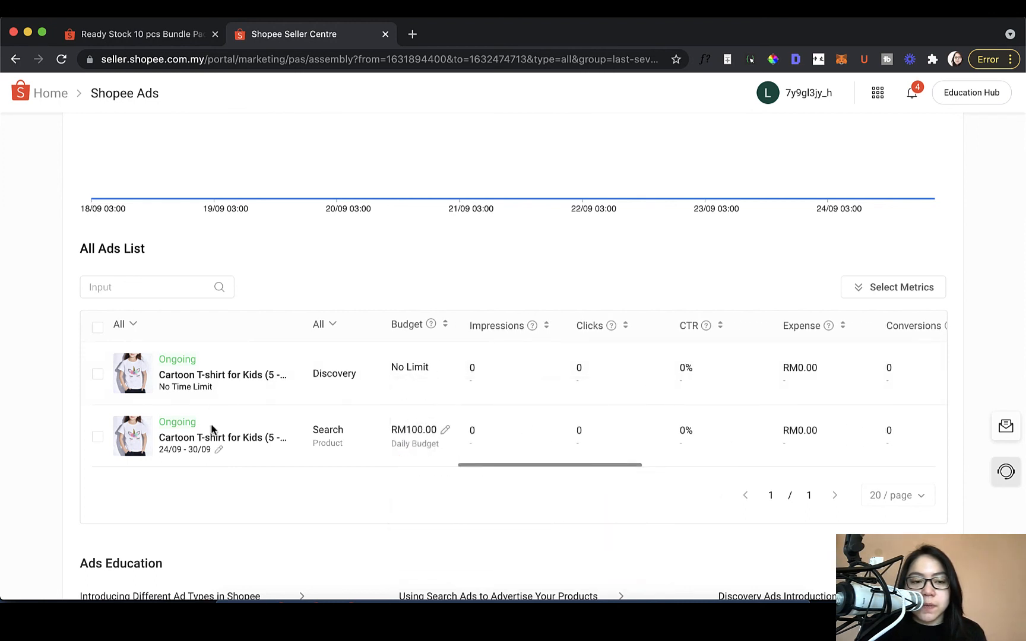
- Select the ongoing Discovery ad for the kids' cartoon T-shirt in the ads list and stop it
click(98, 378)
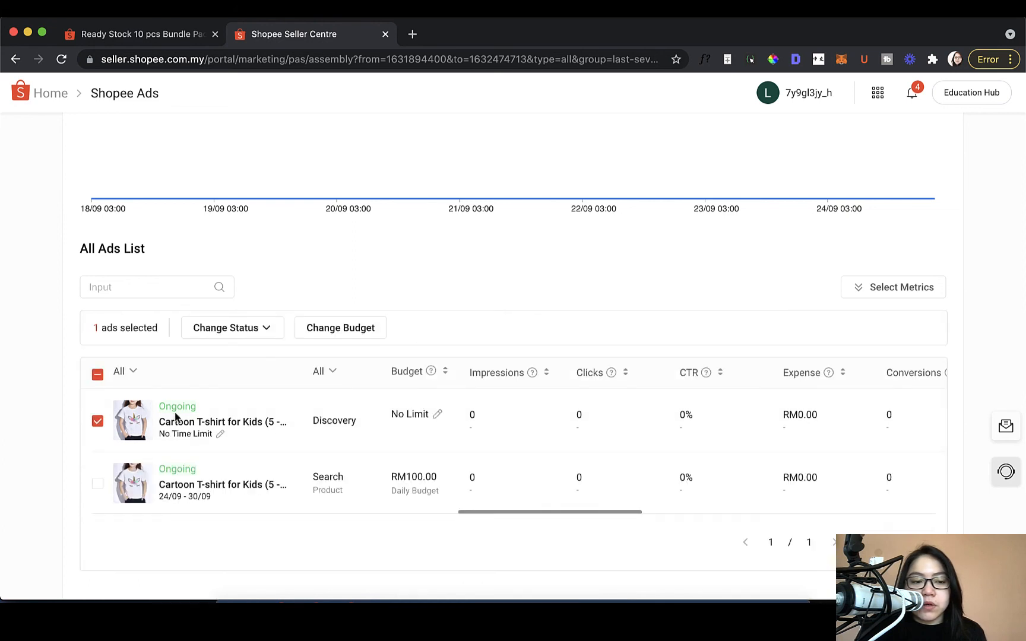
click(98, 418)
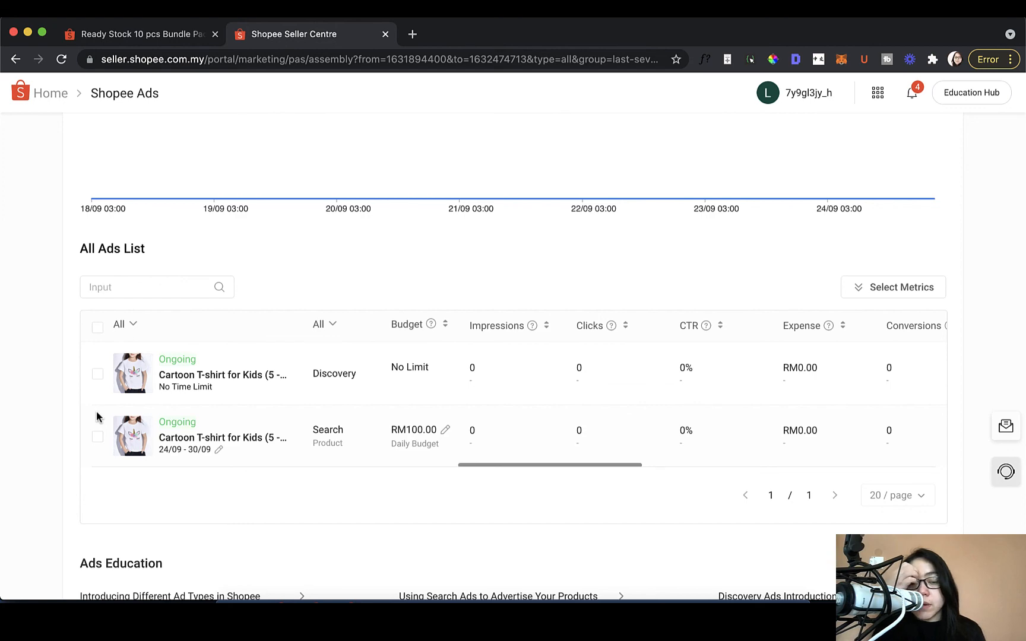
click(99, 377)
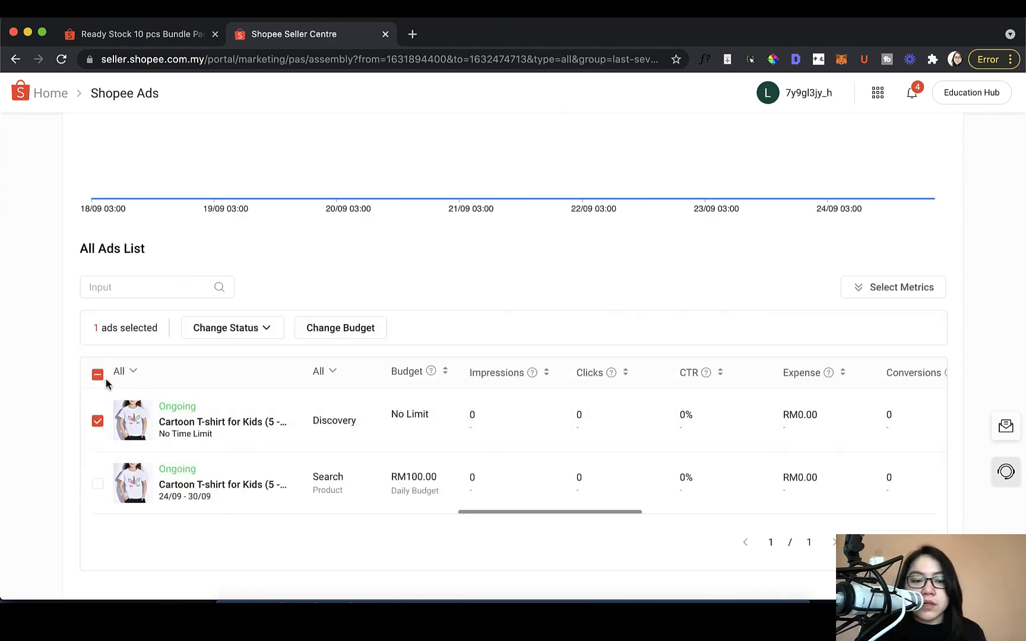
click(273, 328)
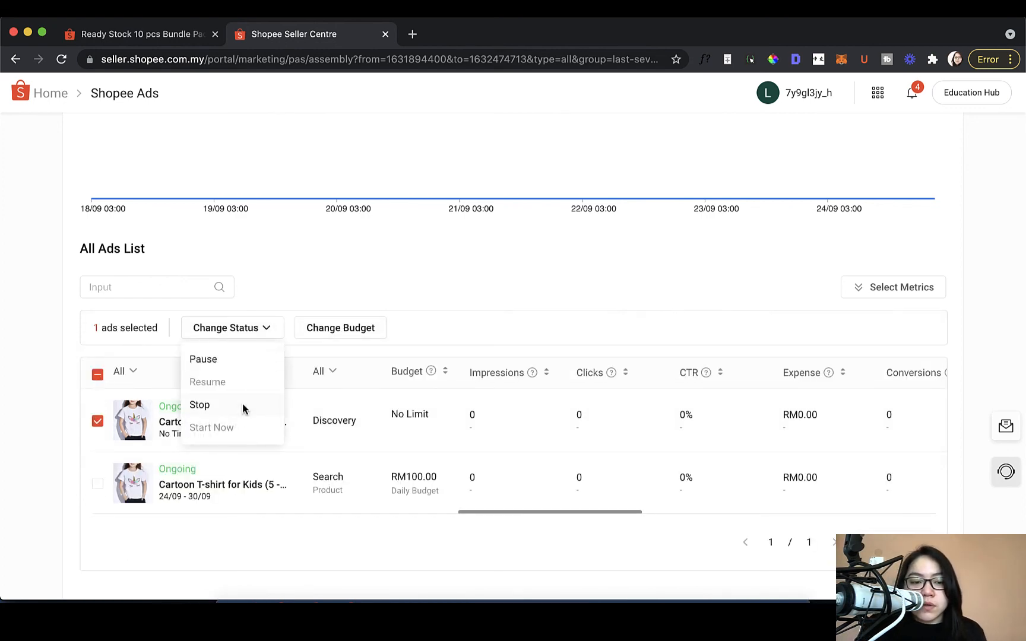
click(243, 405)
click(532, 382)
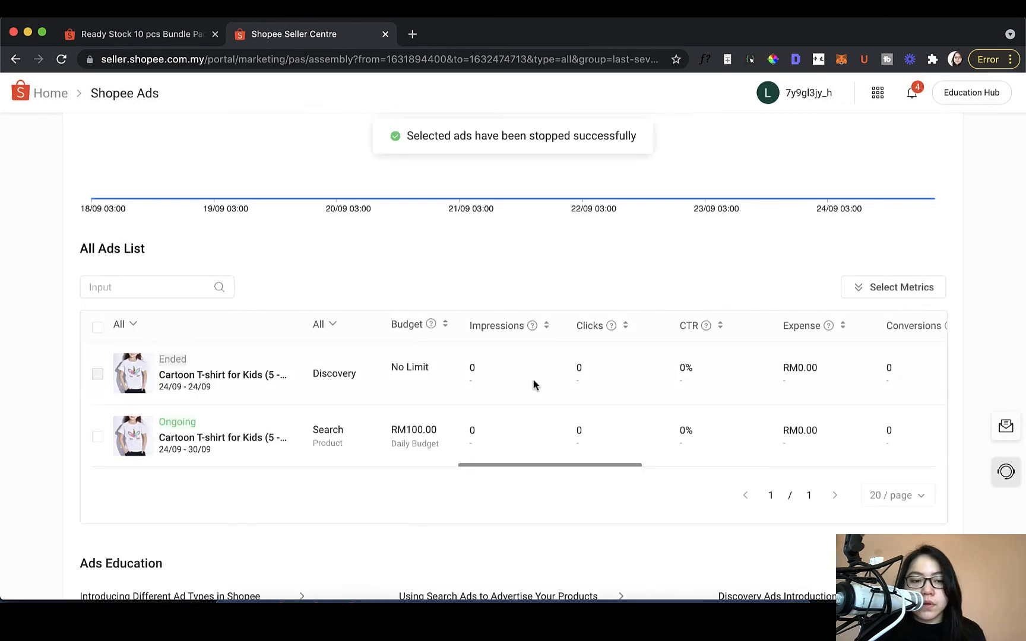
- Start creating a new Discovery ad and try Auto Optimisation off and on, leaving it switched on
scroll(533, 380, up, 10)
click(651, 202)
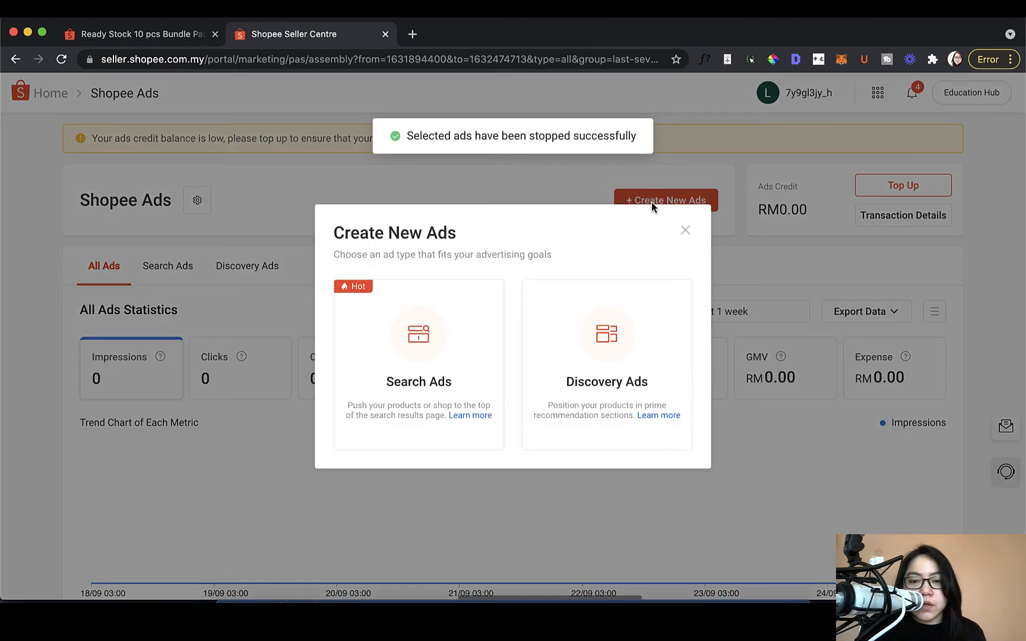
click(629, 370)
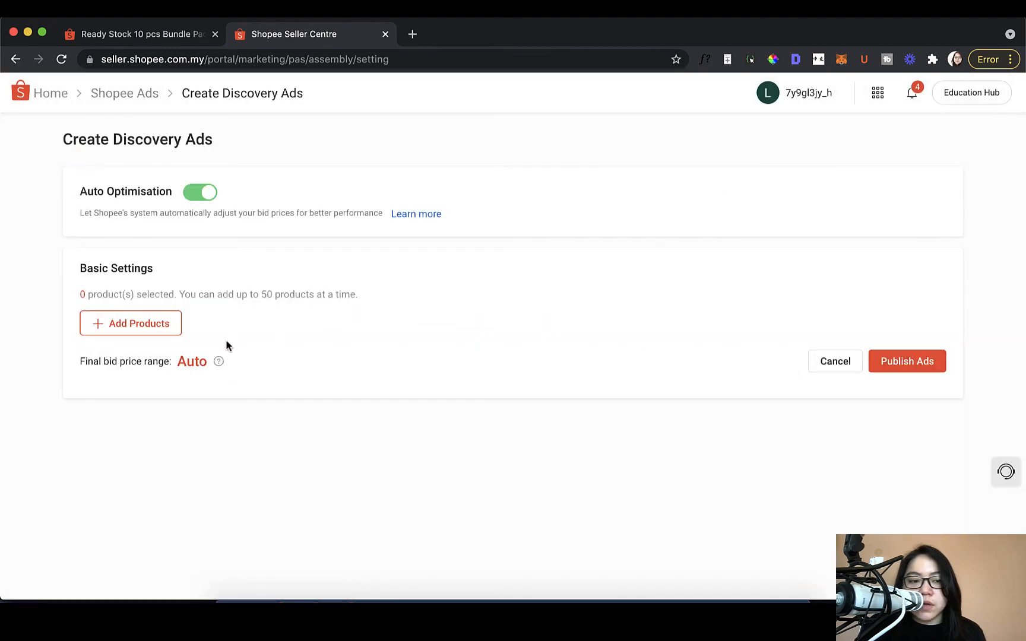
click(208, 193)
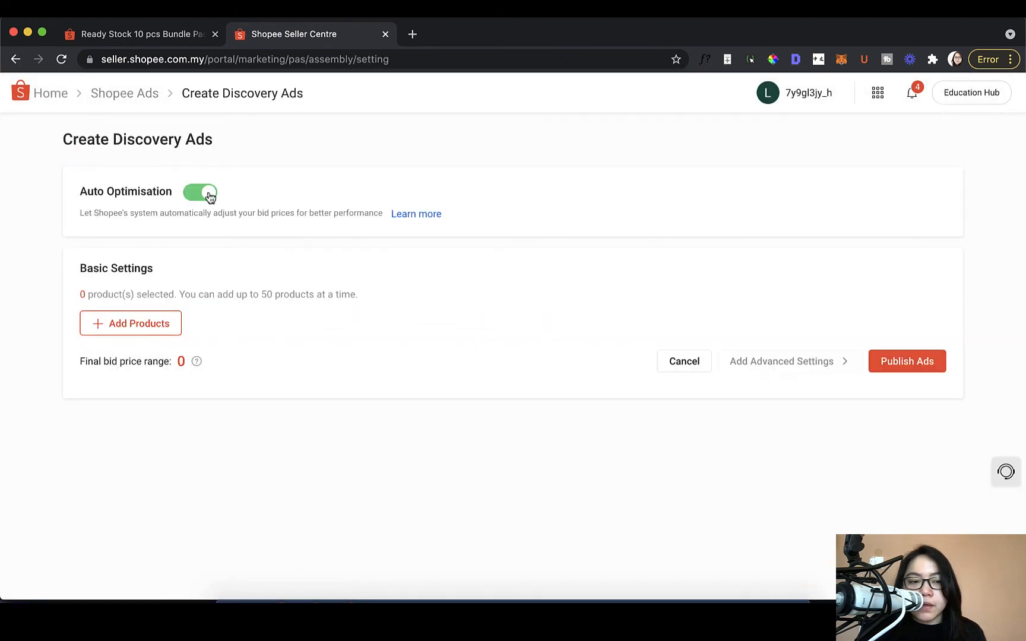
click(208, 194)
click(208, 194)
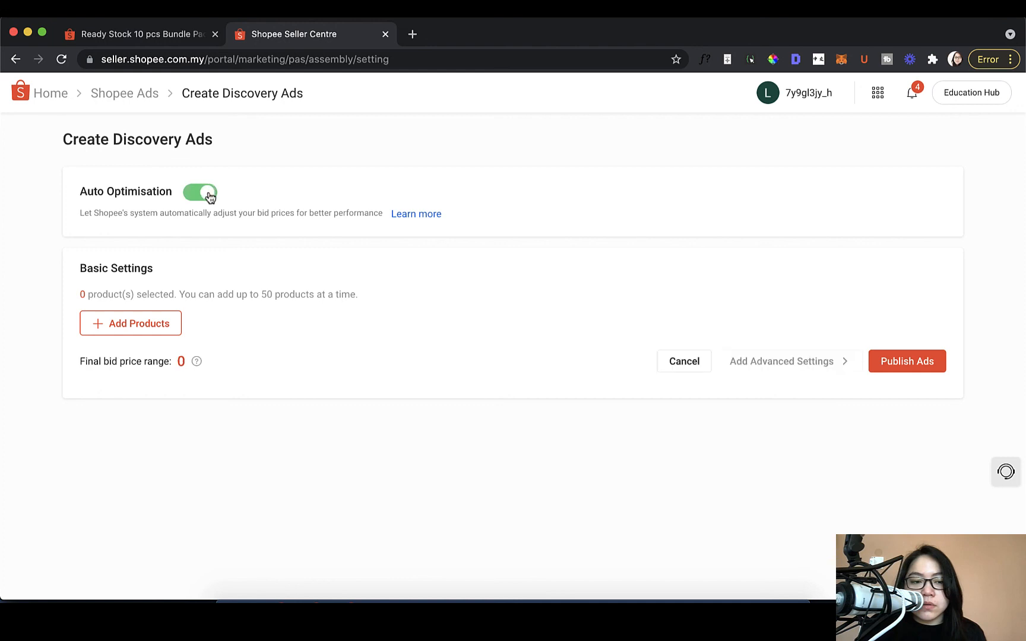
click(207, 193)
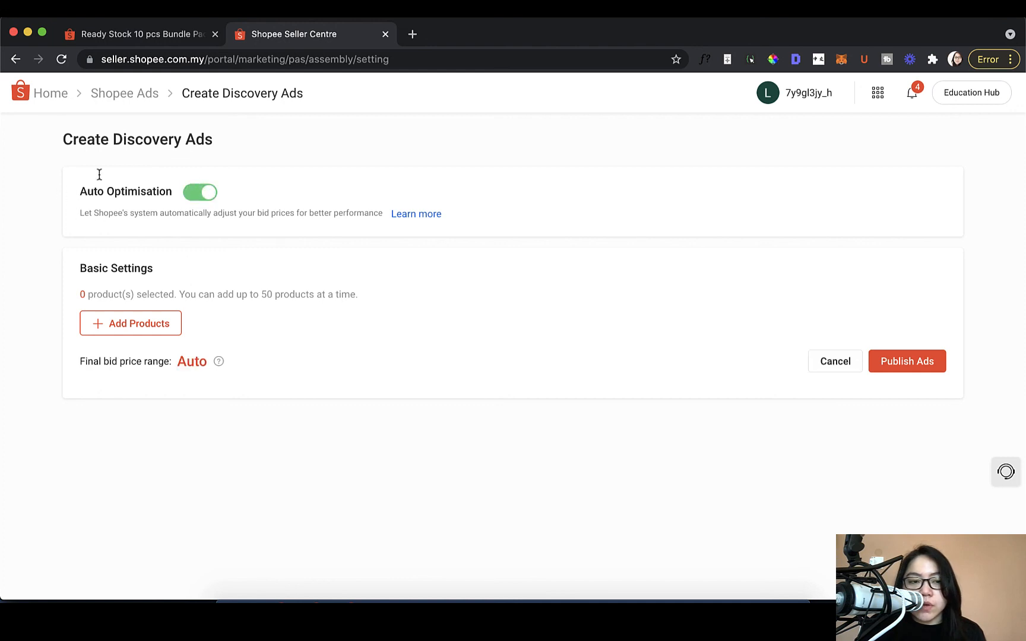
- Add the product Cartoon T-shirt for Kids (5 - 8 years old) to the new Discovery ad
click(179, 327)
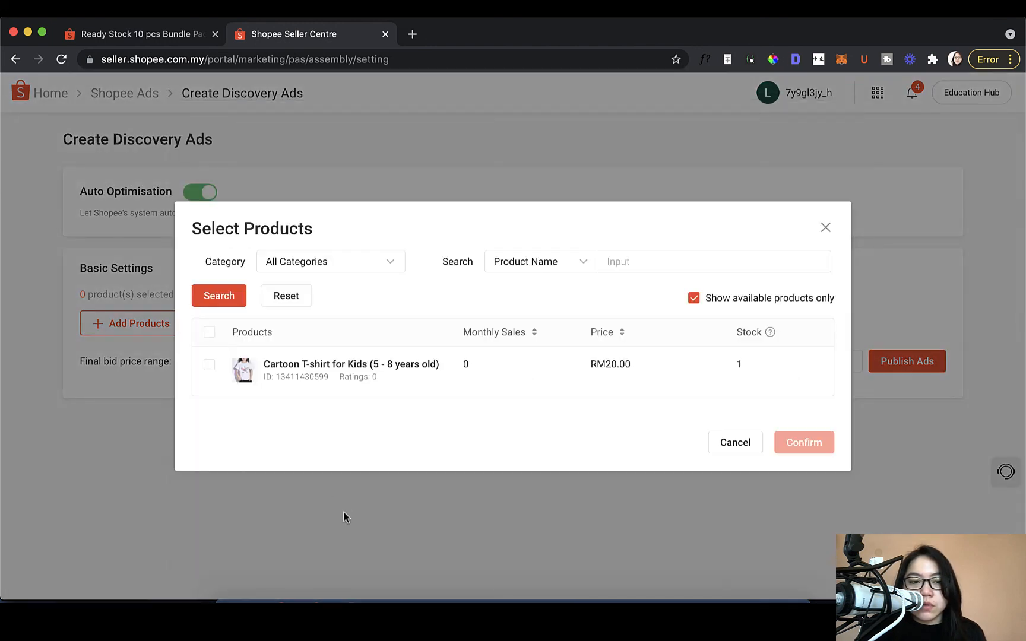
click(210, 365)
click(804, 442)
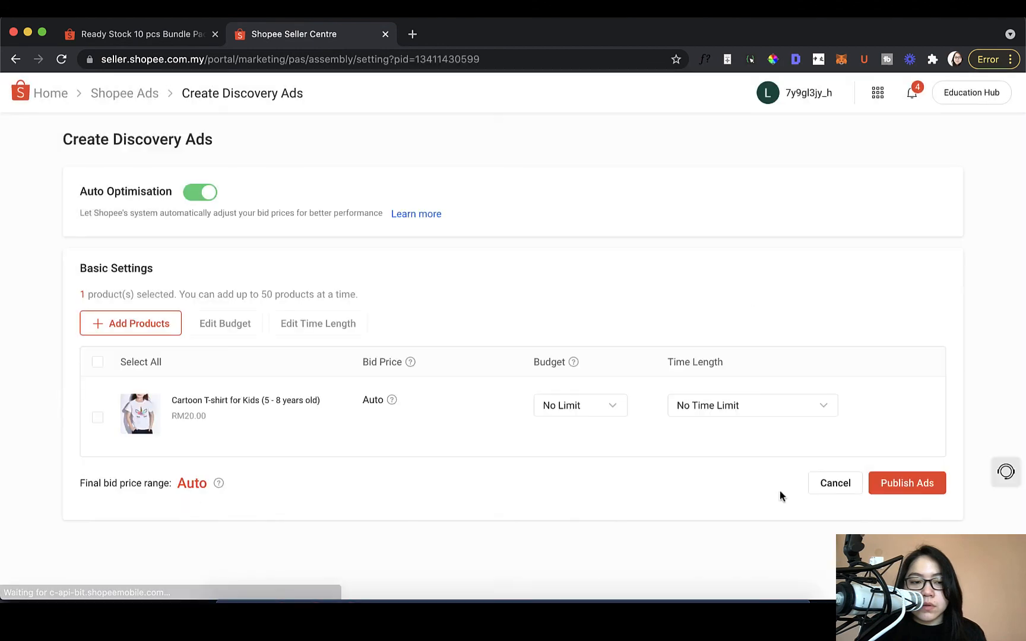
- Publish the Discovery ad with a daily budget of RM 1.50 and start/end dates of 24/09/2021 – 01/10/2021
scroll(760, 481, down, 1)
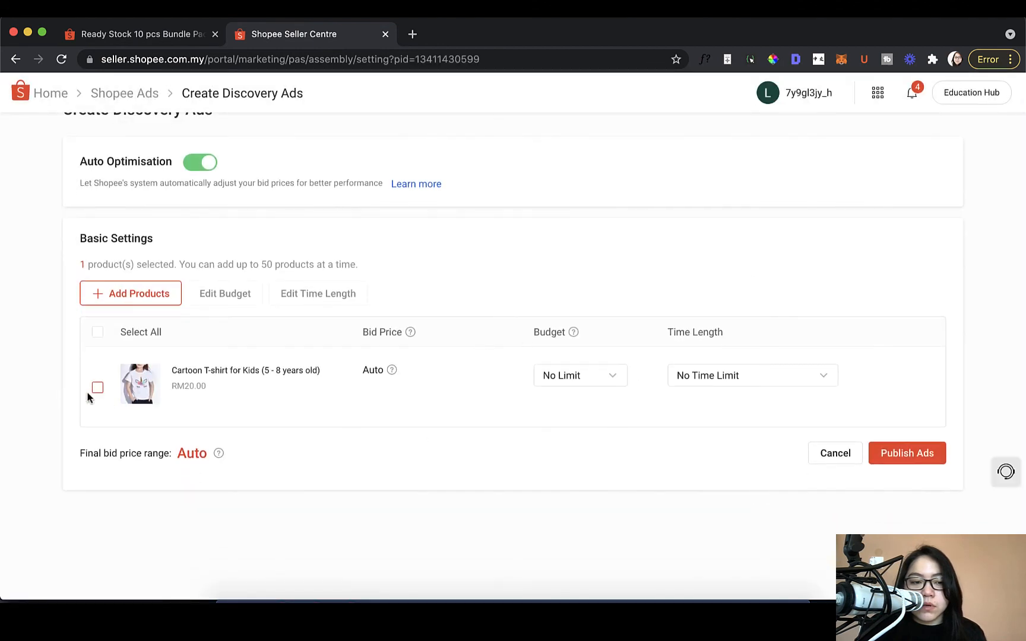
click(597, 377)
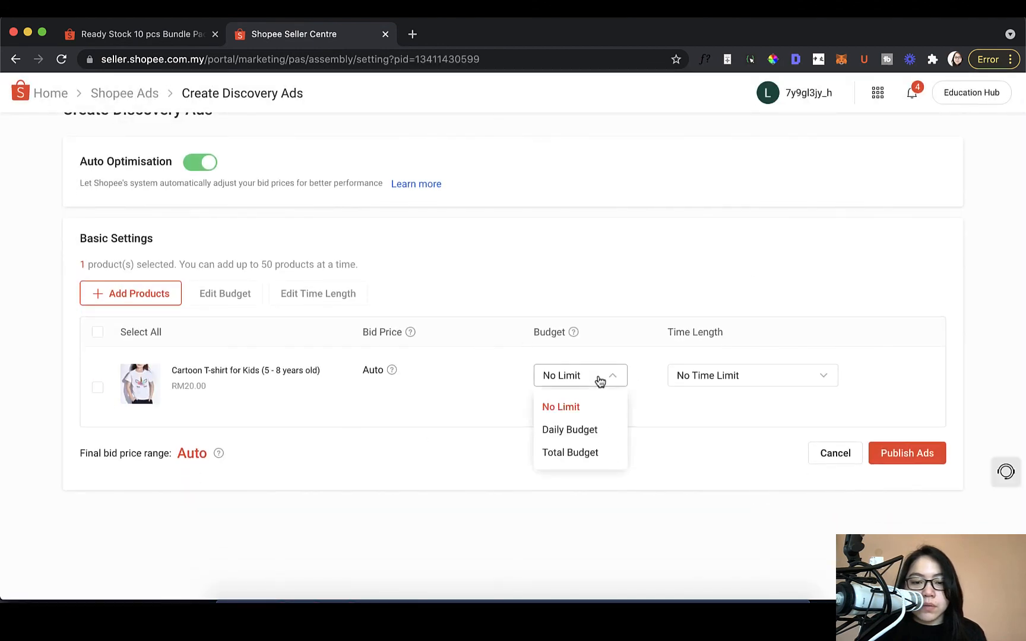
click(596, 428)
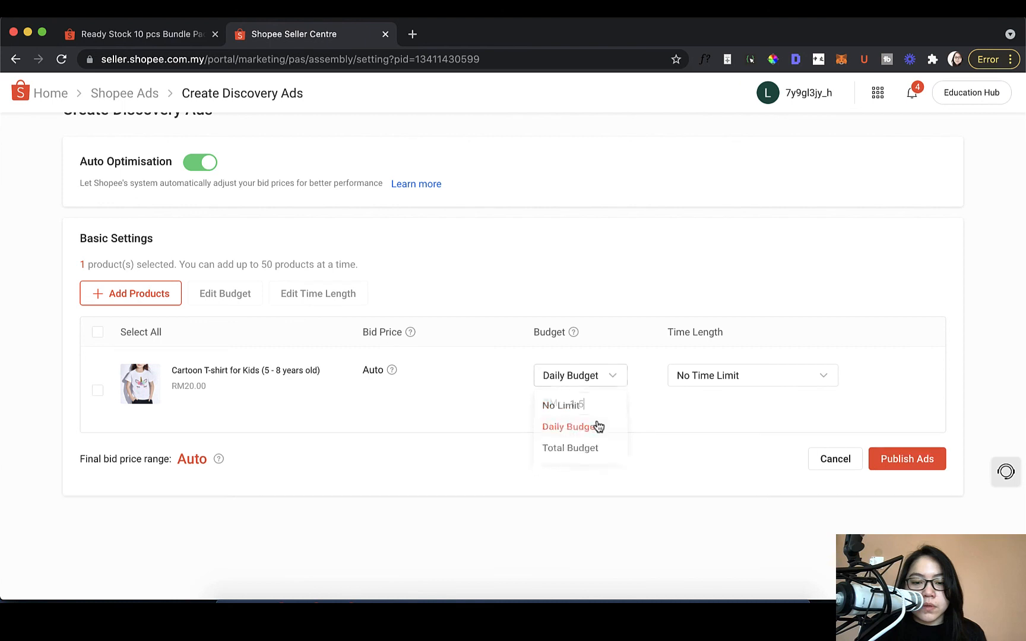
click(696, 384)
click(740, 428)
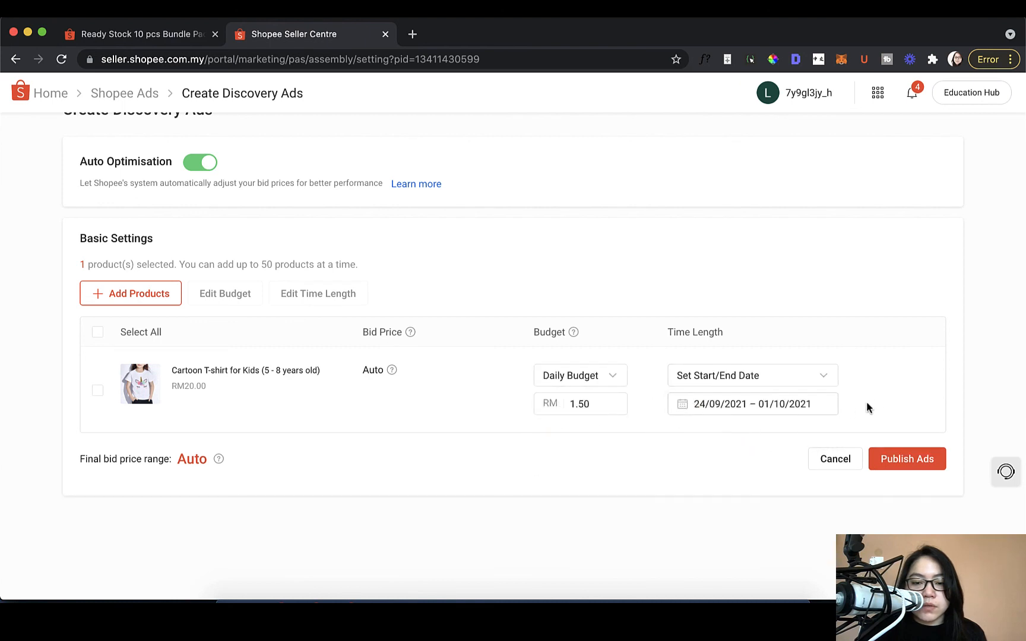
click(877, 457)
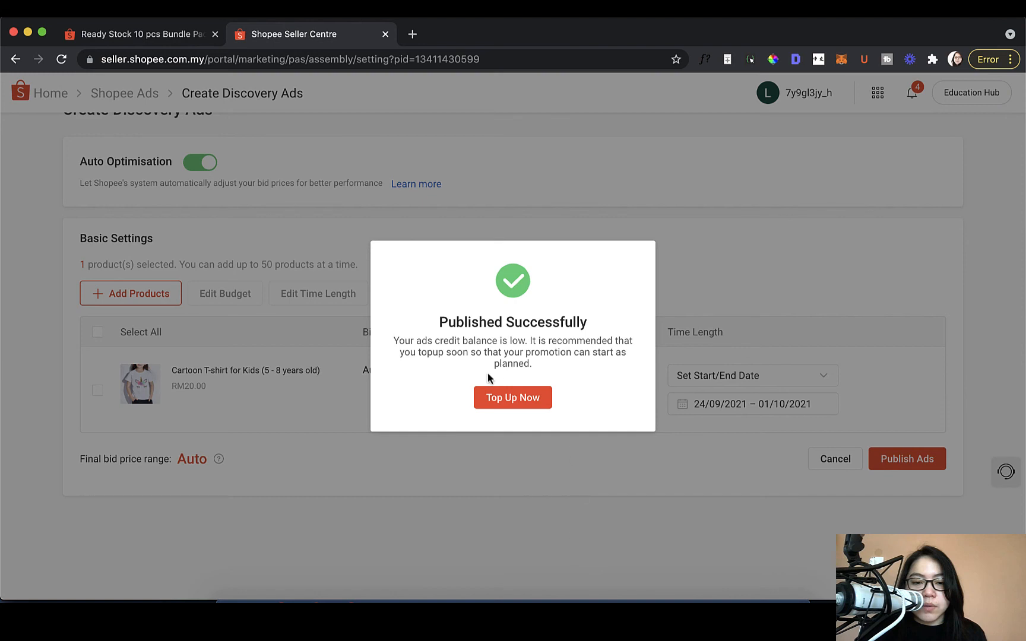